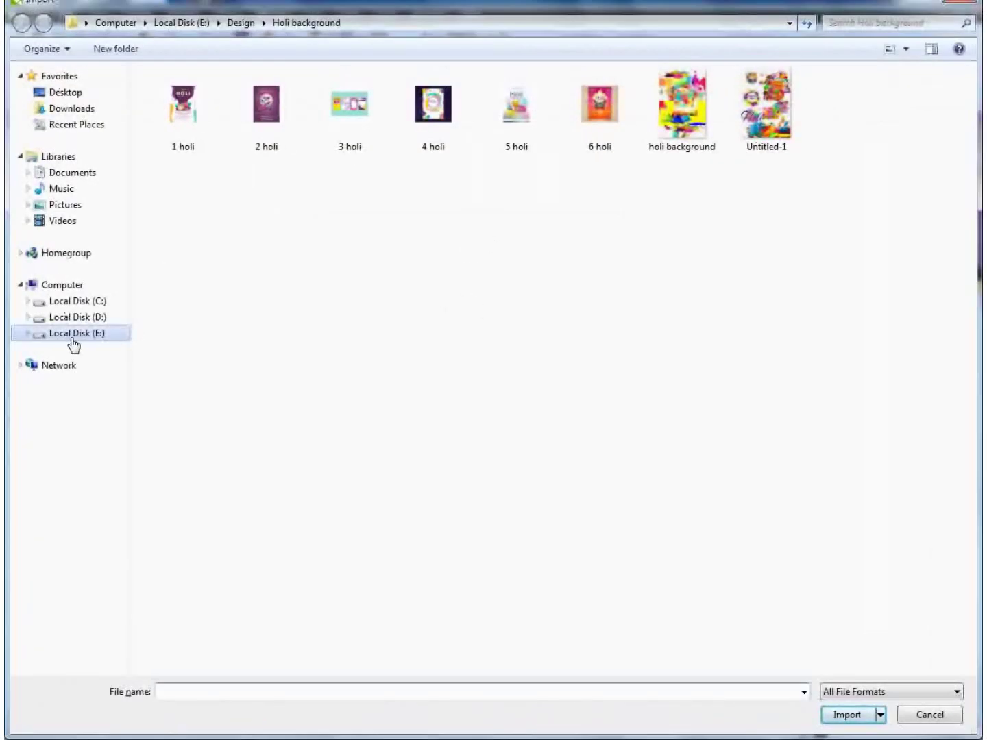
# Step: Import the bridal jewellery photo from drive D's Model Photo folder and place it on the page about 7.15 by 8.43 inches
pyautogui.click(72, 336)
pyautogui.click(75, 317)
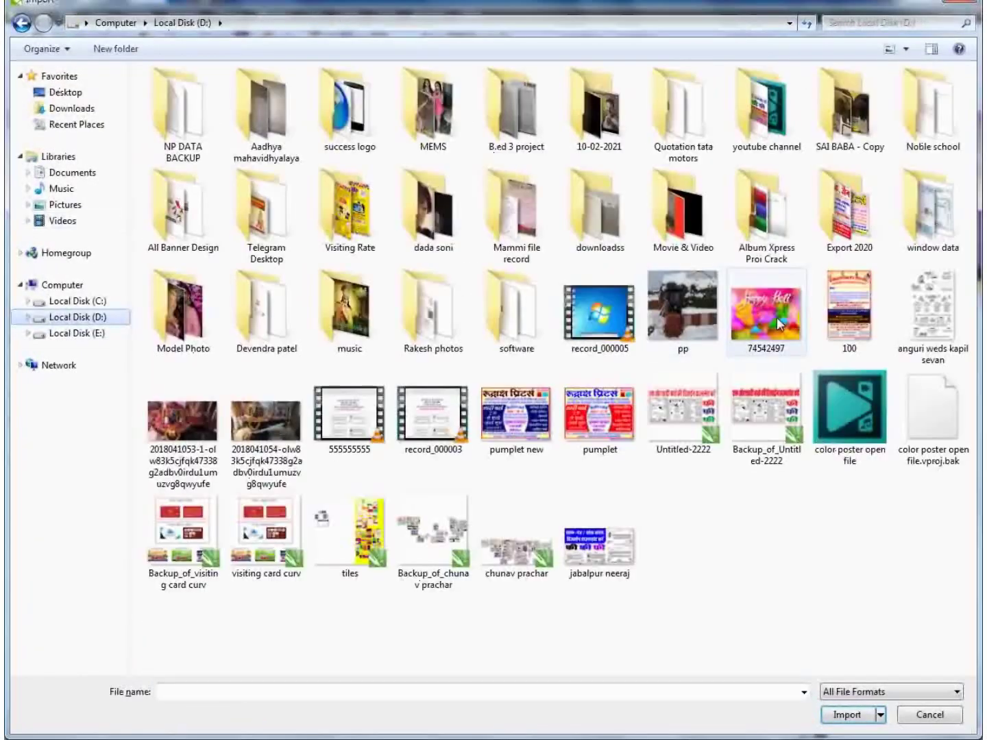
pyautogui.doubleClick(188, 303)
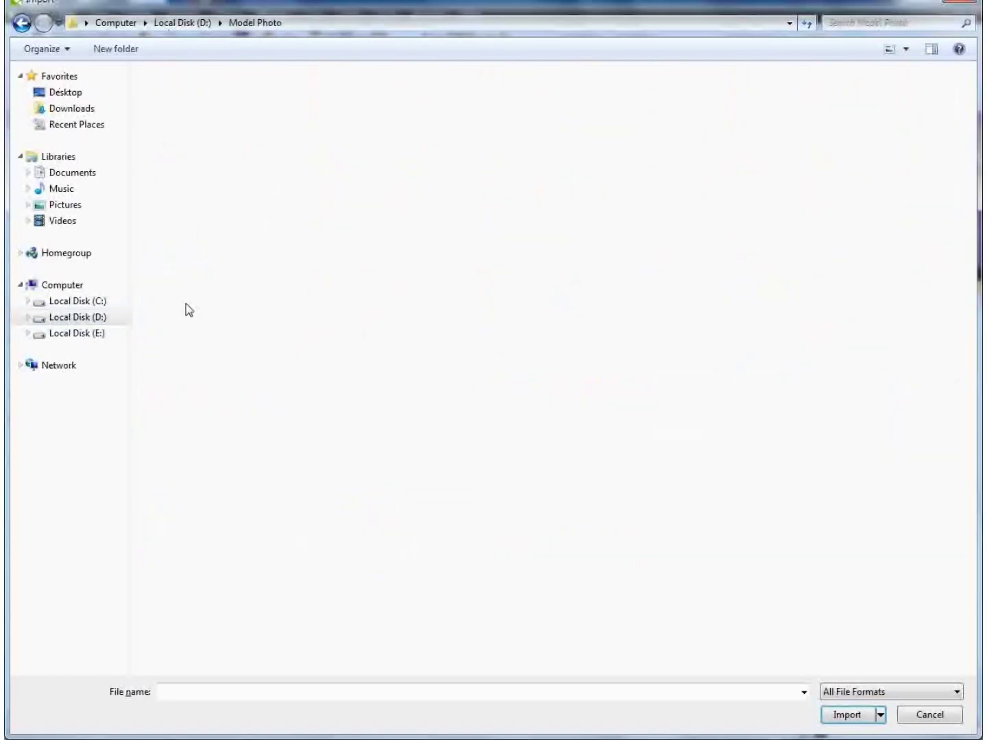
pyautogui.click(606, 100)
pyautogui.click(835, 710)
pyautogui.moveTo(341, 239); pyautogui.dragTo(608, 645)
pyautogui.click(635, 437)
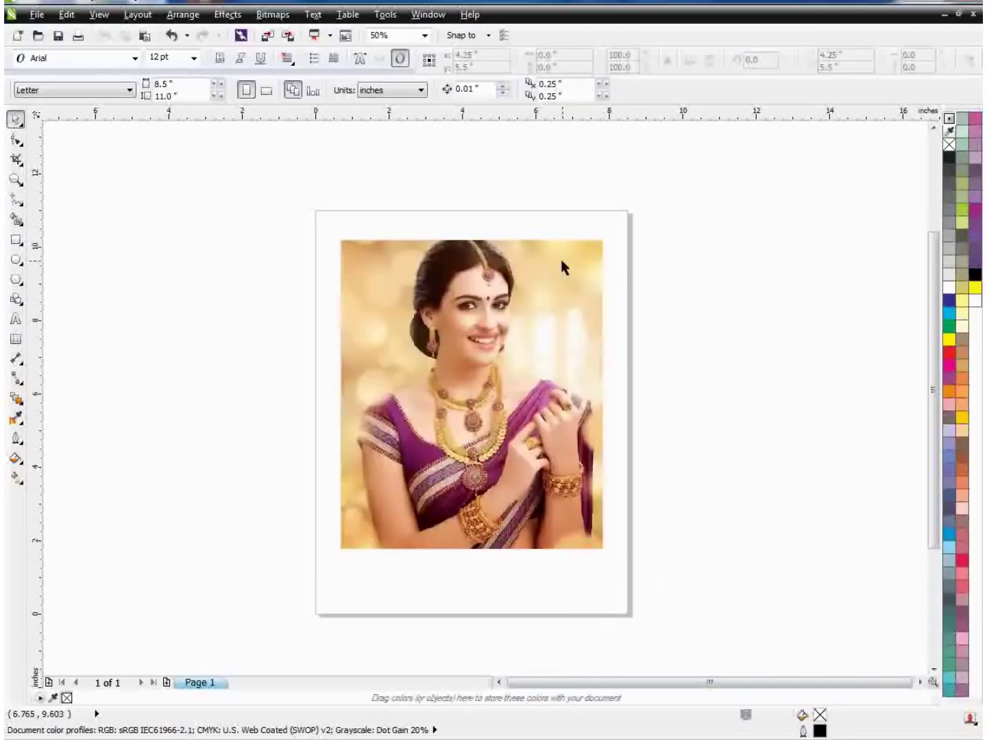
# Step: Select the placed photo and begin exporting it to drive D as a JPEG named 10
pyautogui.scroll(1, 546, 278)
pyautogui.scroll(-1, 528, 269)
pyautogui.scroll(1, 480, 312)
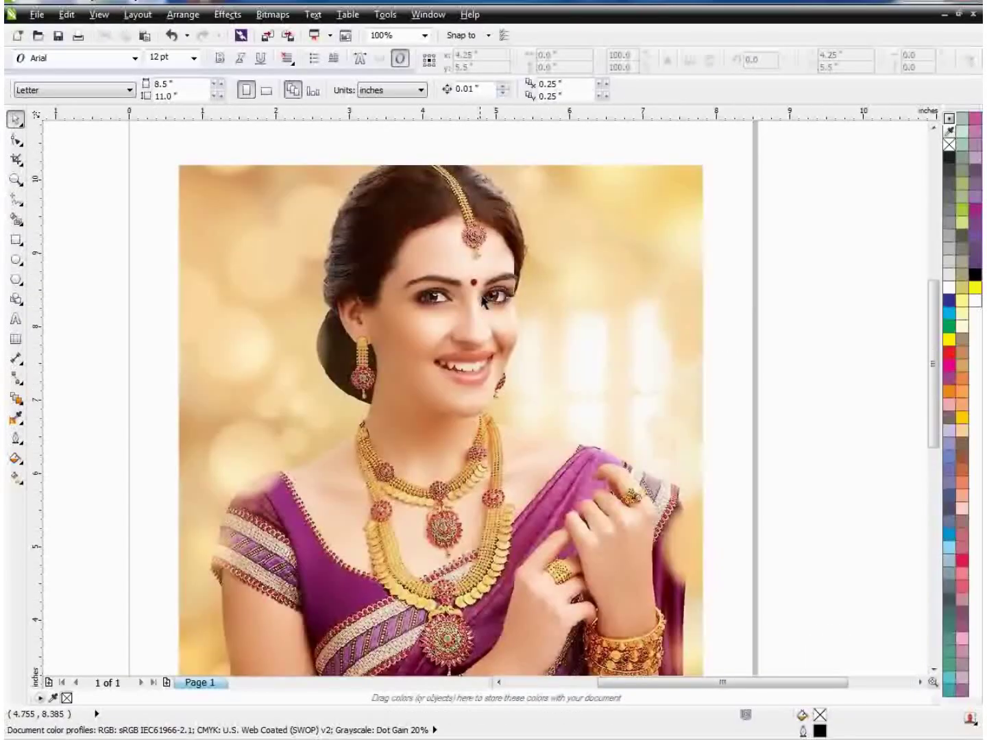
pyautogui.click(567, 287)
pyautogui.scroll(-1, 567, 287)
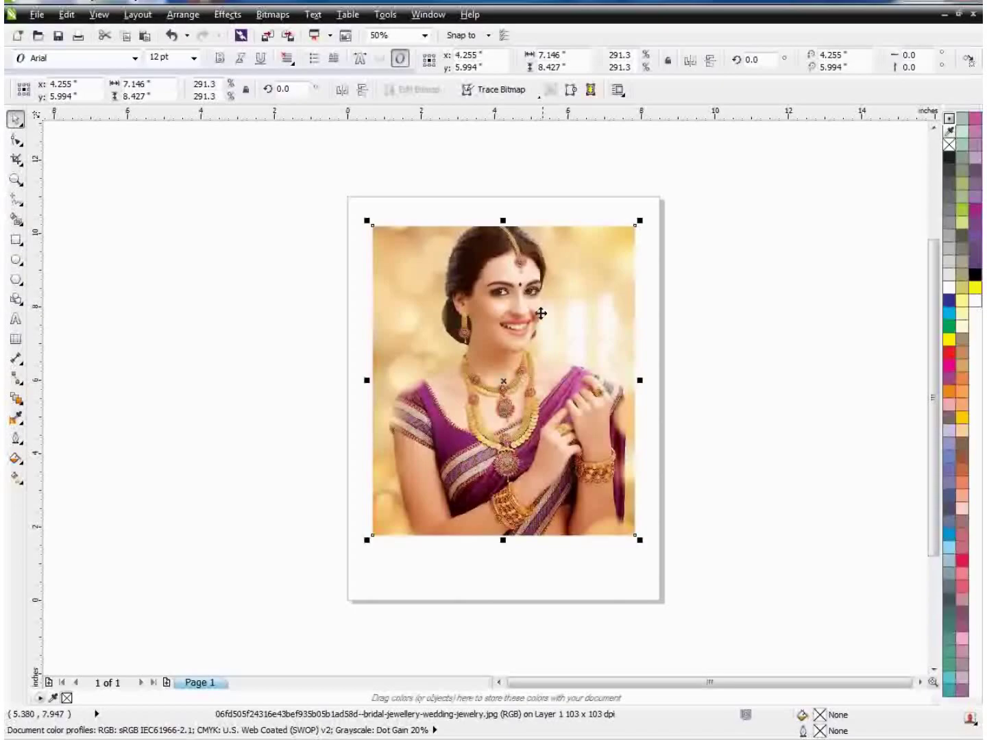
pyautogui.click(37, 15)
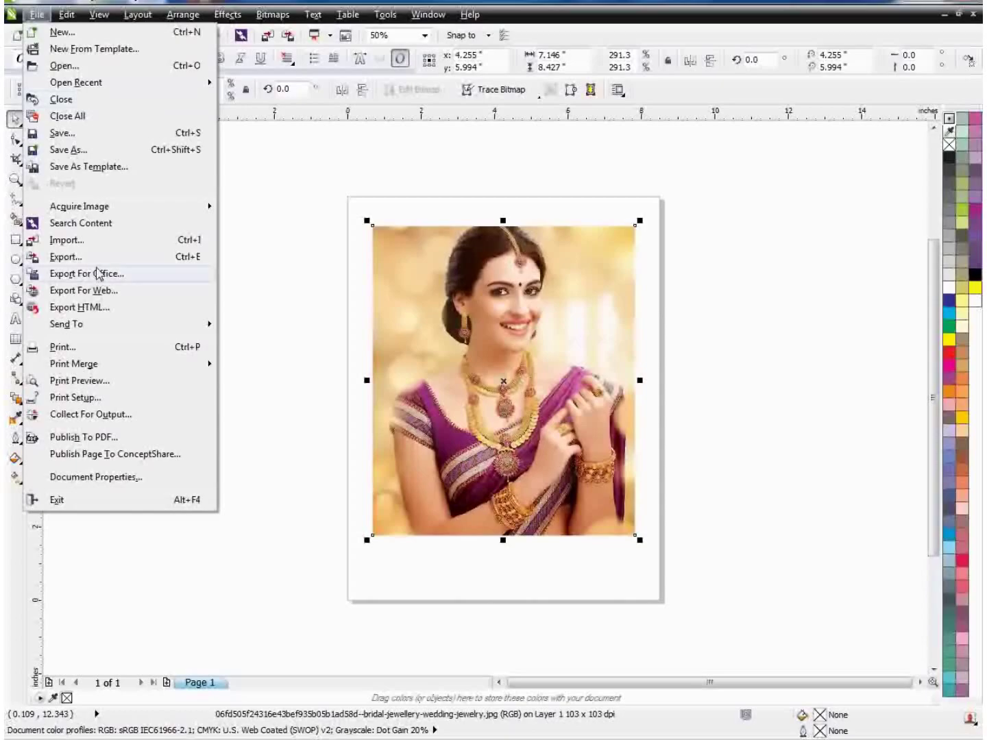
pyautogui.click(200, 259)
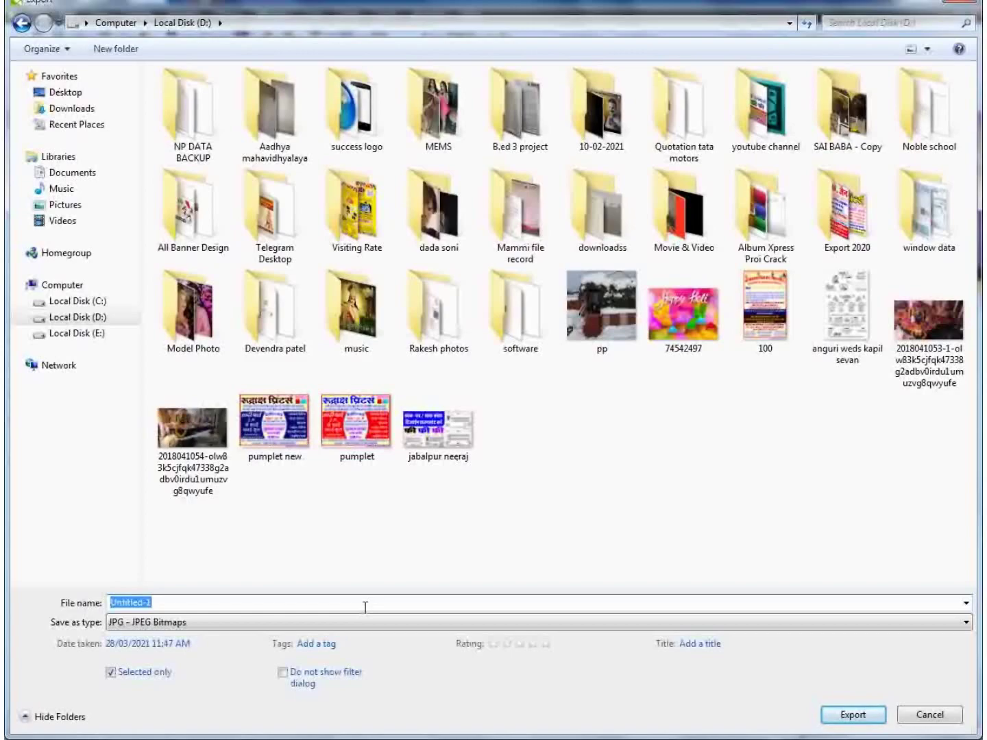
pyautogui.write('10')
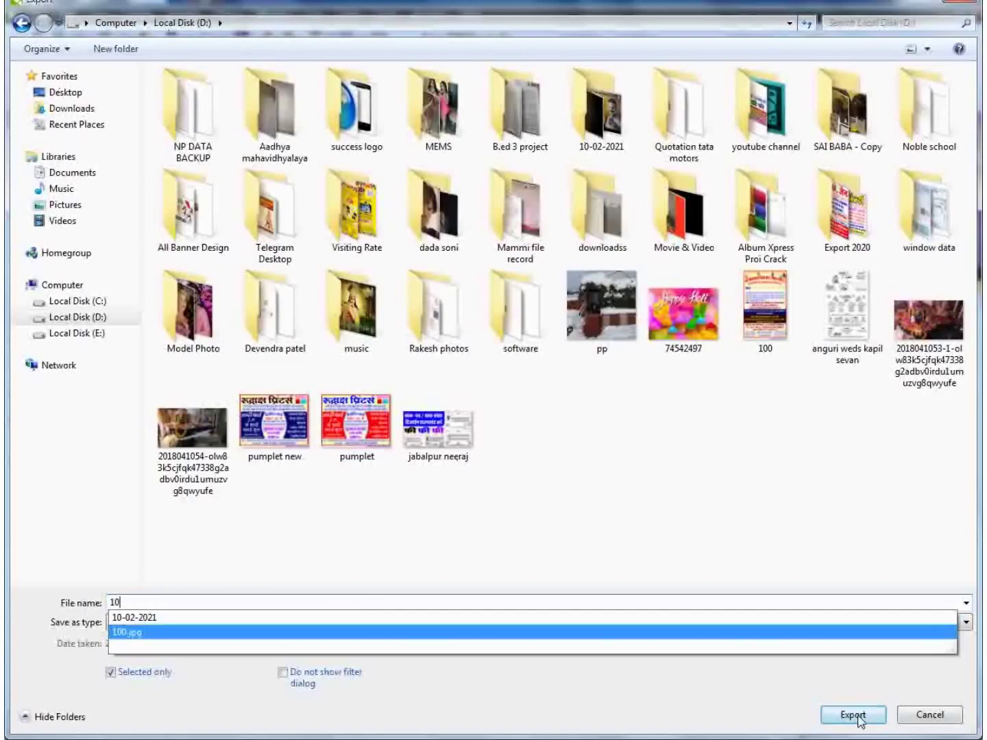
pyautogui.click(854, 714)
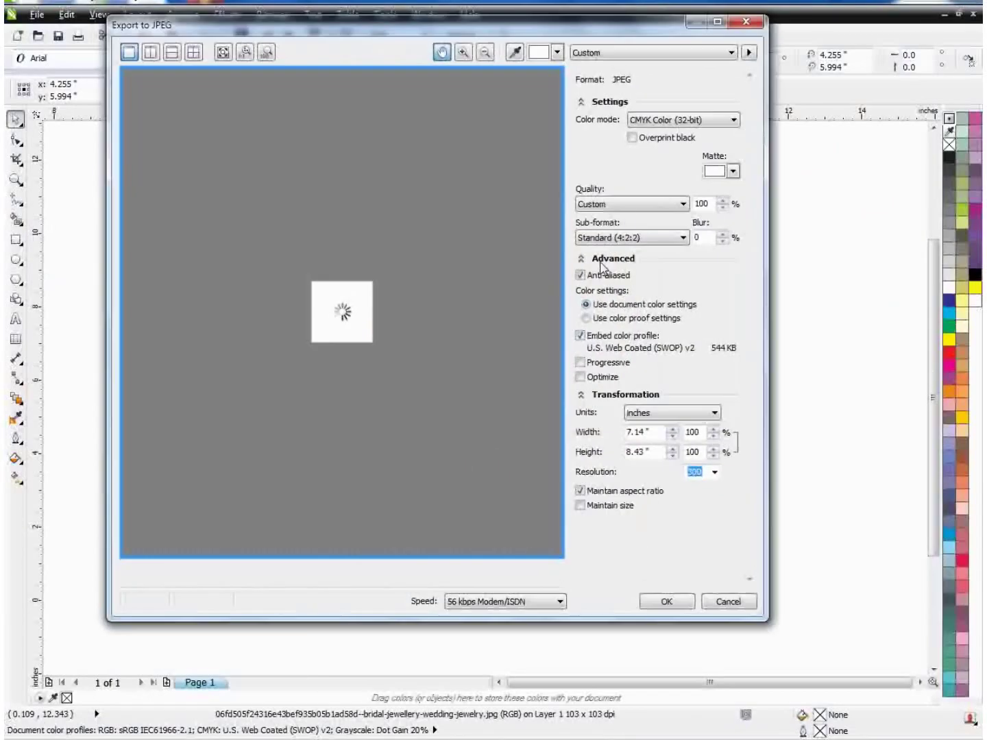
# Step: Preview the JPEG in Grayscale (8-bit) and RGB Color (24-bit), and return the color mode to CMYK Color (32-bit)
pyautogui.moveTo(508, 25); pyautogui.dragTo(519, 59)
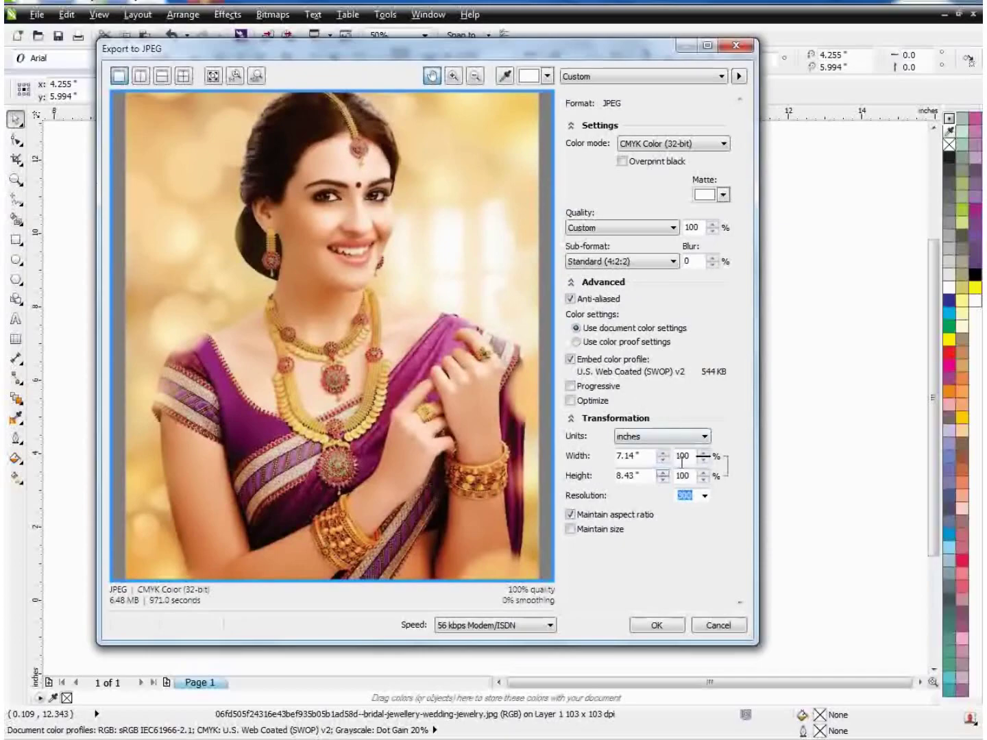
pyautogui.click(717, 143)
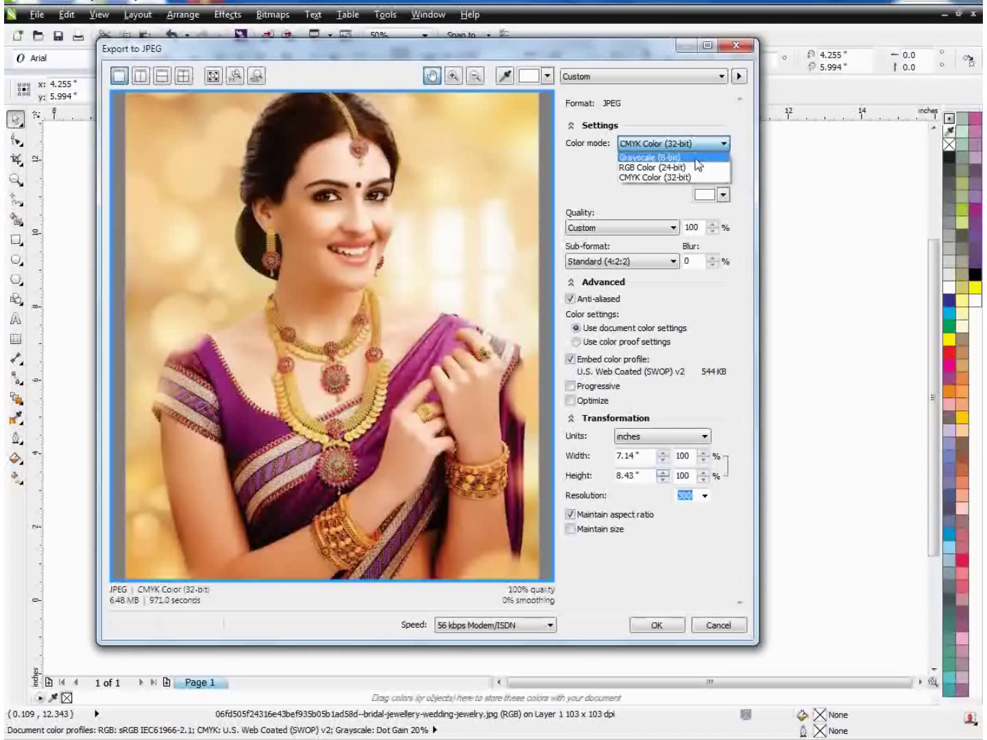
pyautogui.click(694, 158)
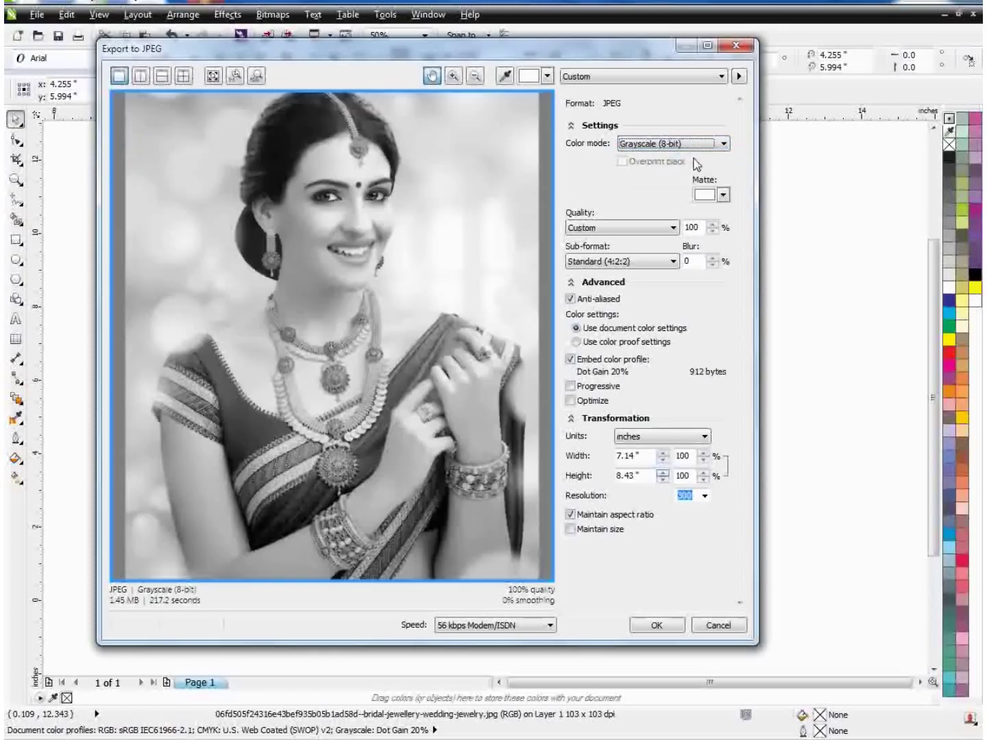
pyautogui.click(724, 145)
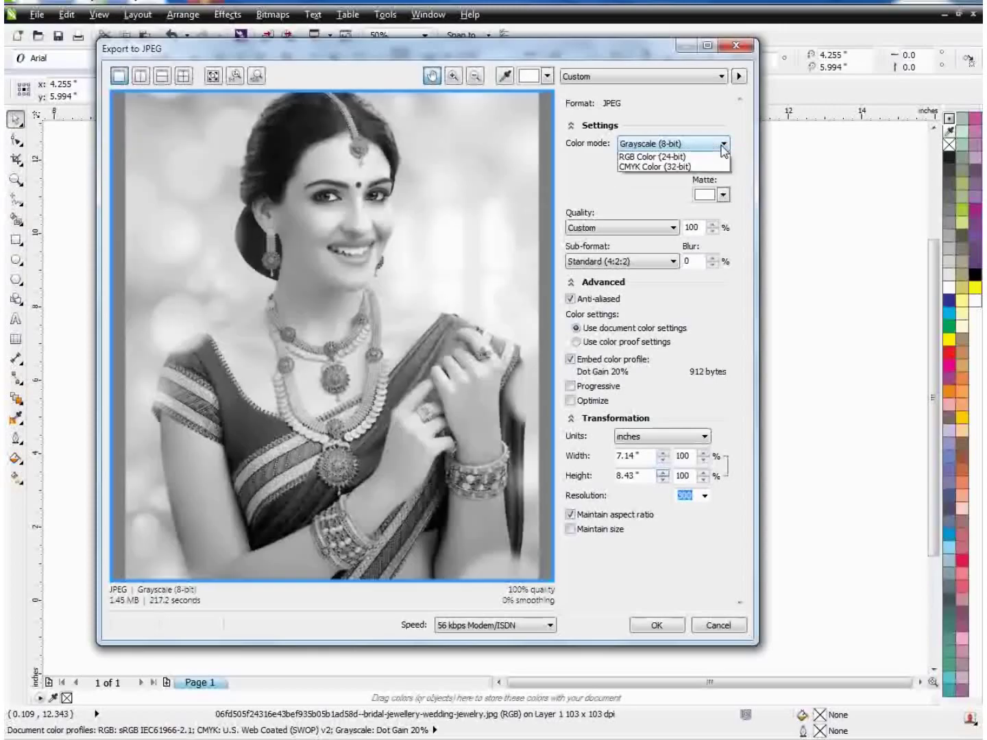
pyautogui.click(697, 164)
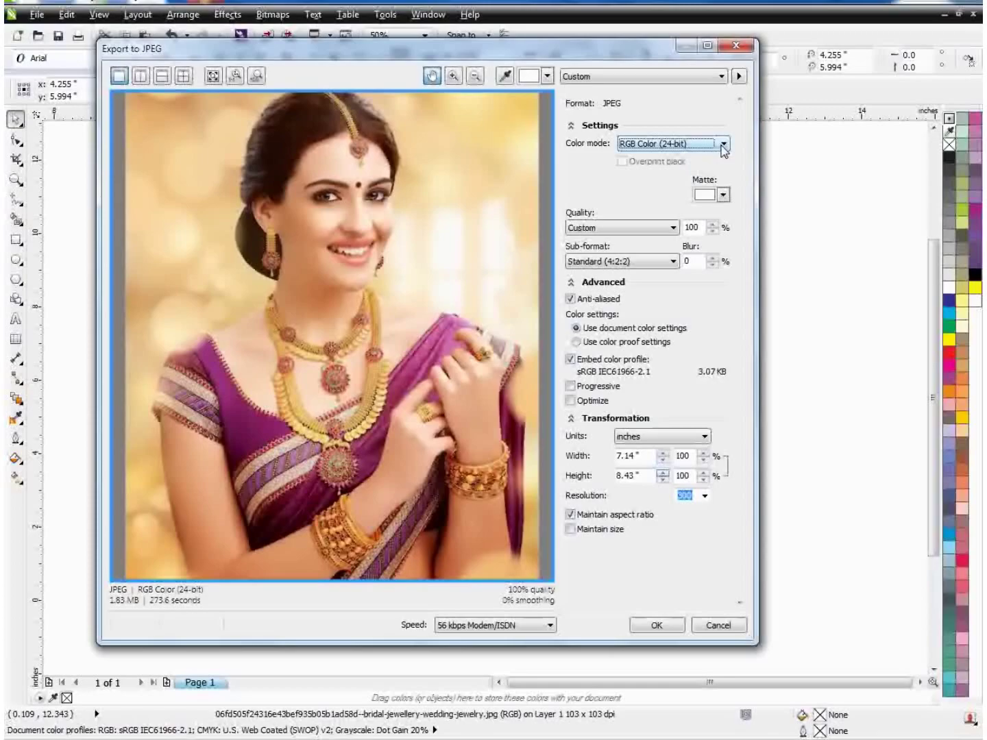
pyautogui.click(723, 144)
pyautogui.click(703, 177)
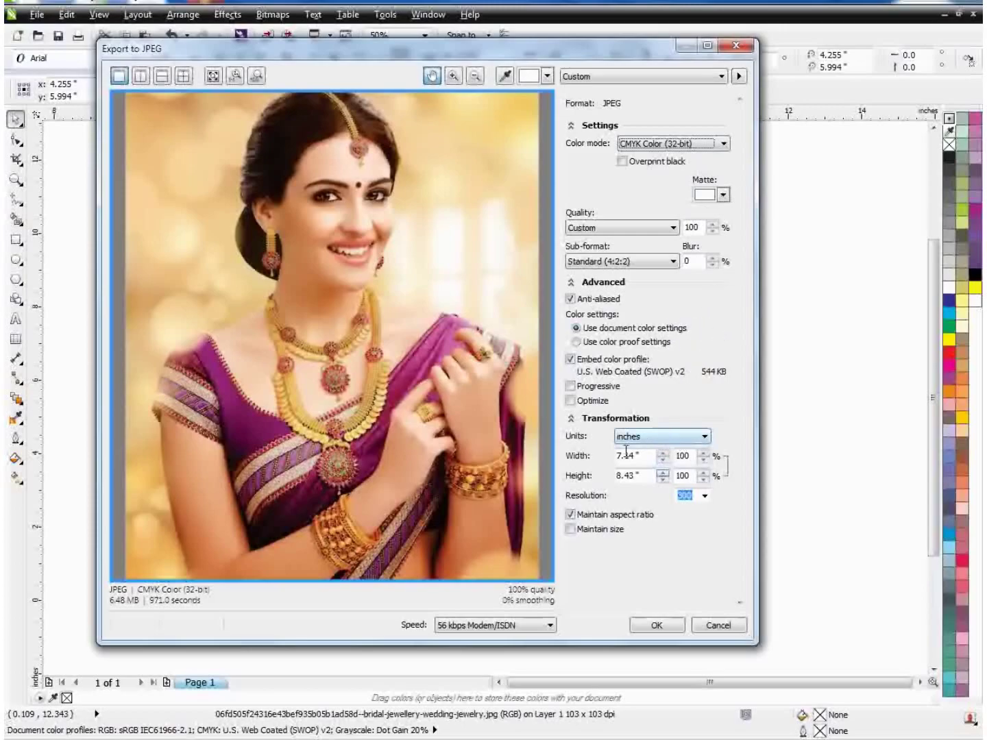
# Step: Review the available unit and resolution options for the JPEG export and inspect the preview image up close
pyautogui.click(705, 437)
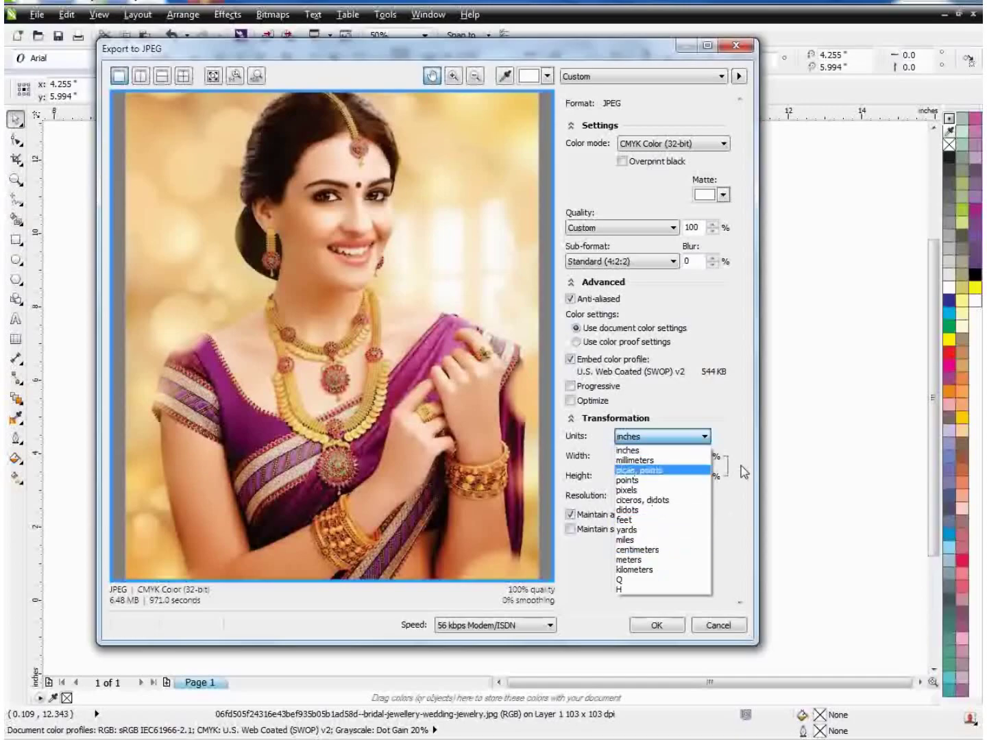
pyautogui.click(727, 403)
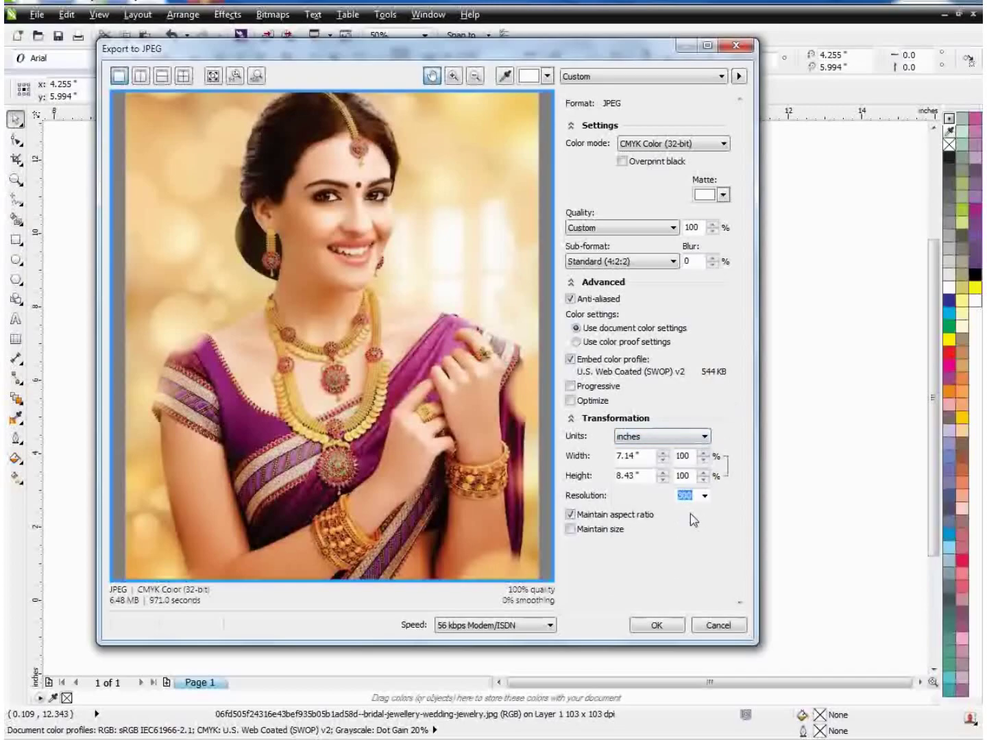
pyautogui.click(691, 496)
pyautogui.click(705, 497)
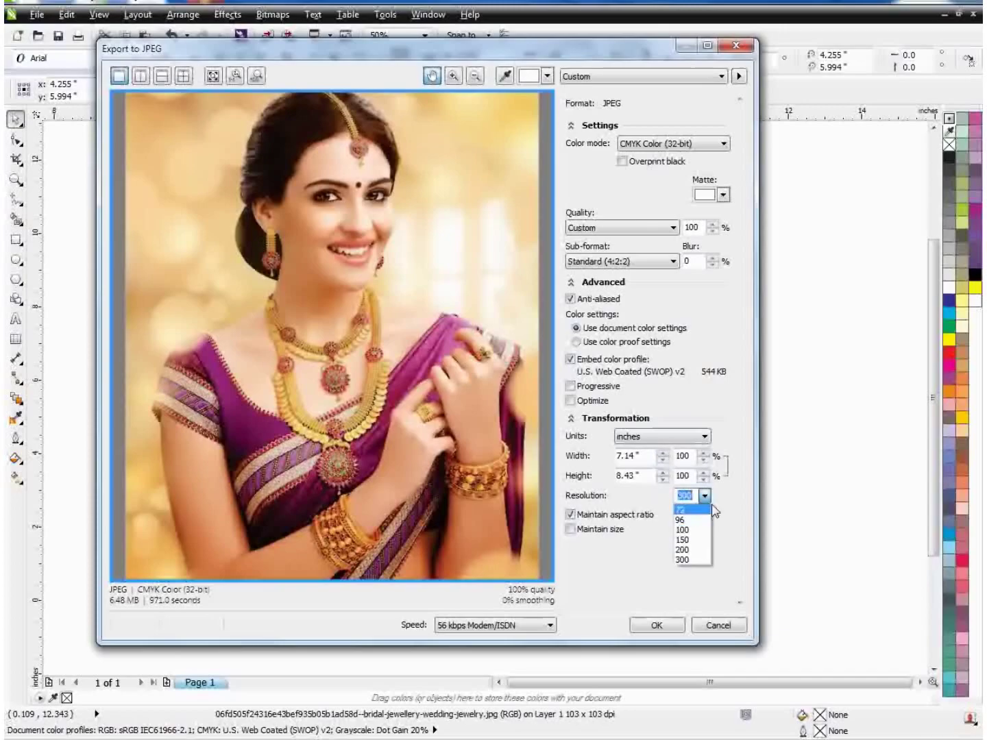
pyautogui.click(726, 492)
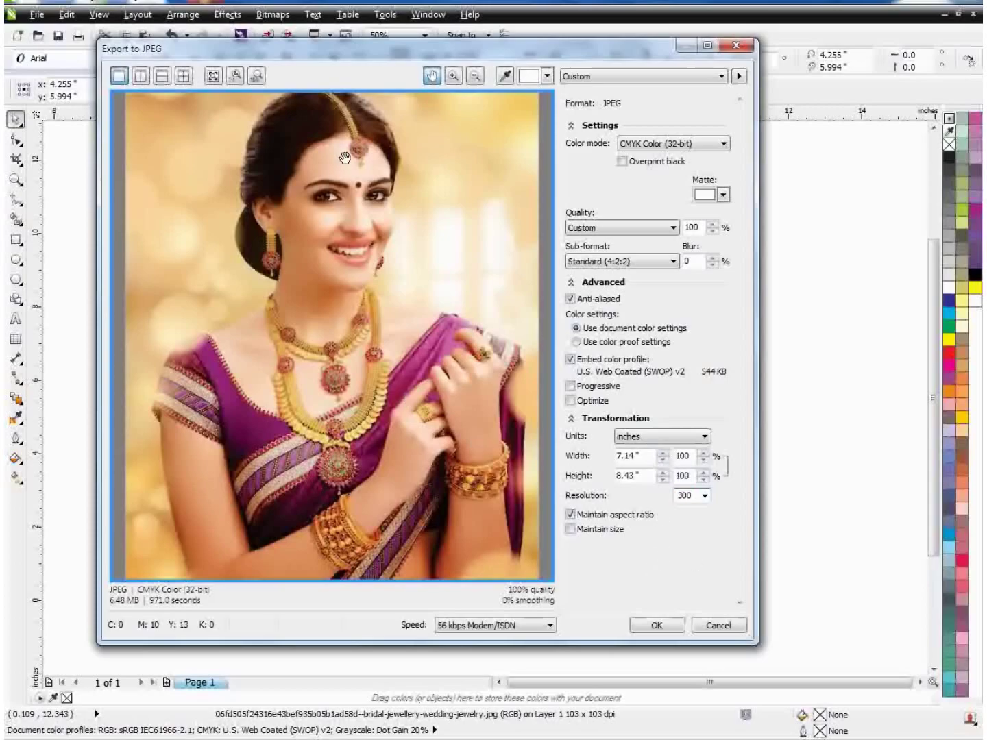
pyautogui.scroll(4, 353, 274)
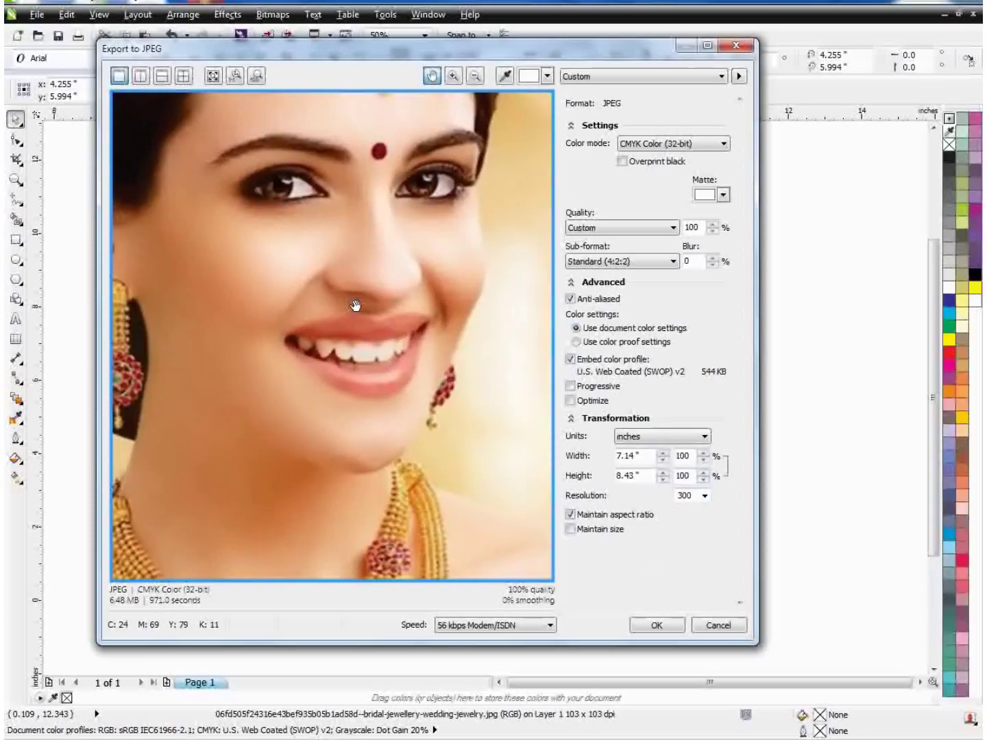
pyautogui.scroll(-1, 354, 306)
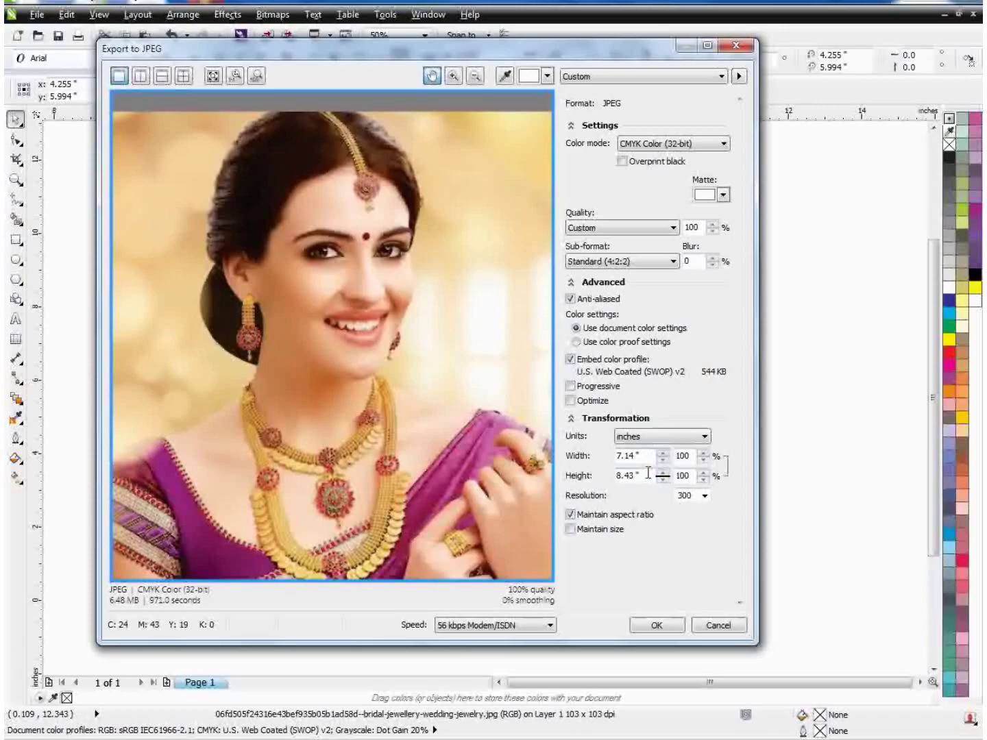
# Step: Set the JPEG's height to 16 inches with proportional width and complete the export
pyautogui.moveTo(647, 477); pyautogui.dragTo(589, 494)
pyautogui.write('16')
pyautogui.press('Tab')
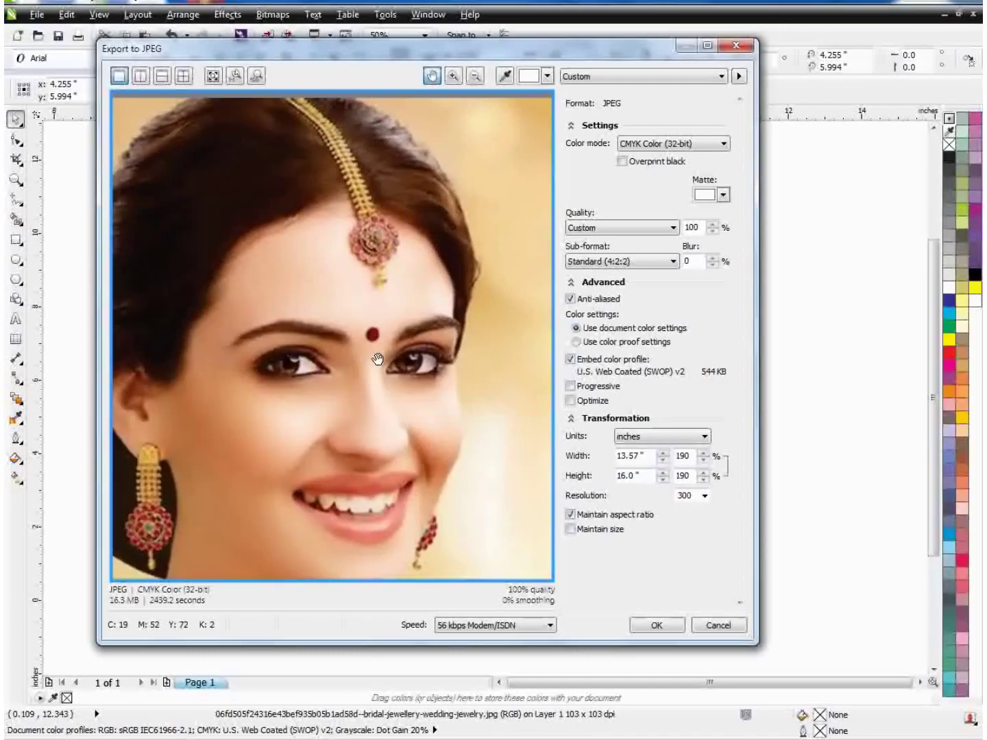
pyautogui.click(663, 628)
pyautogui.click(735, 460)
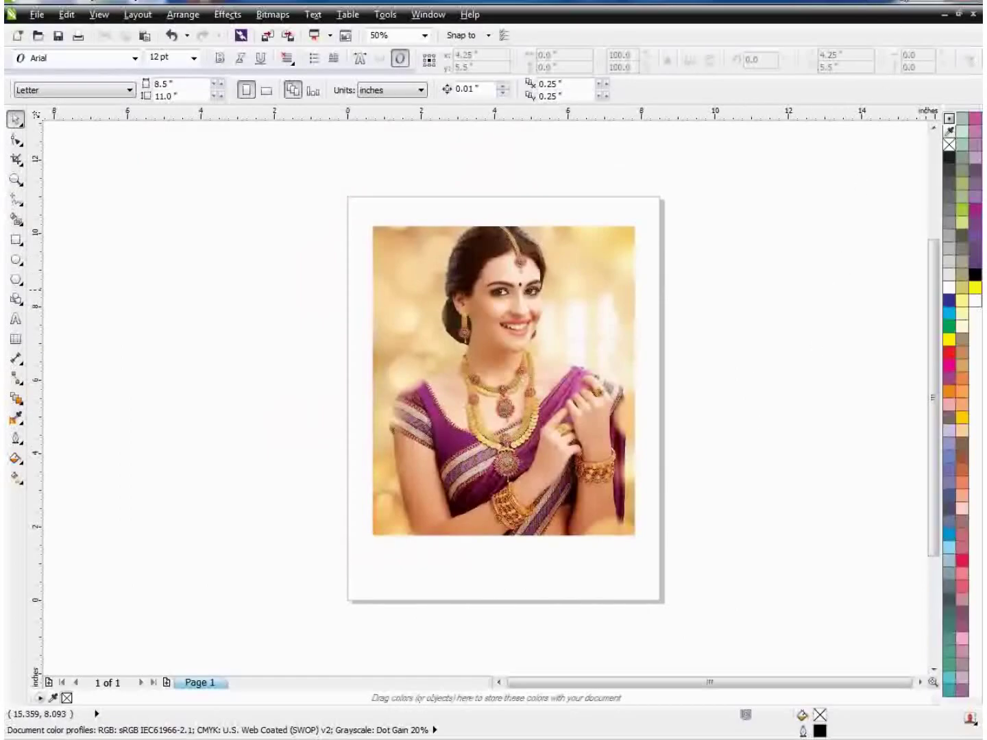
# Step: Go to drive D in Windows Explorer and open the exported image 10 in the photo viewer
pyautogui.press('super+d')
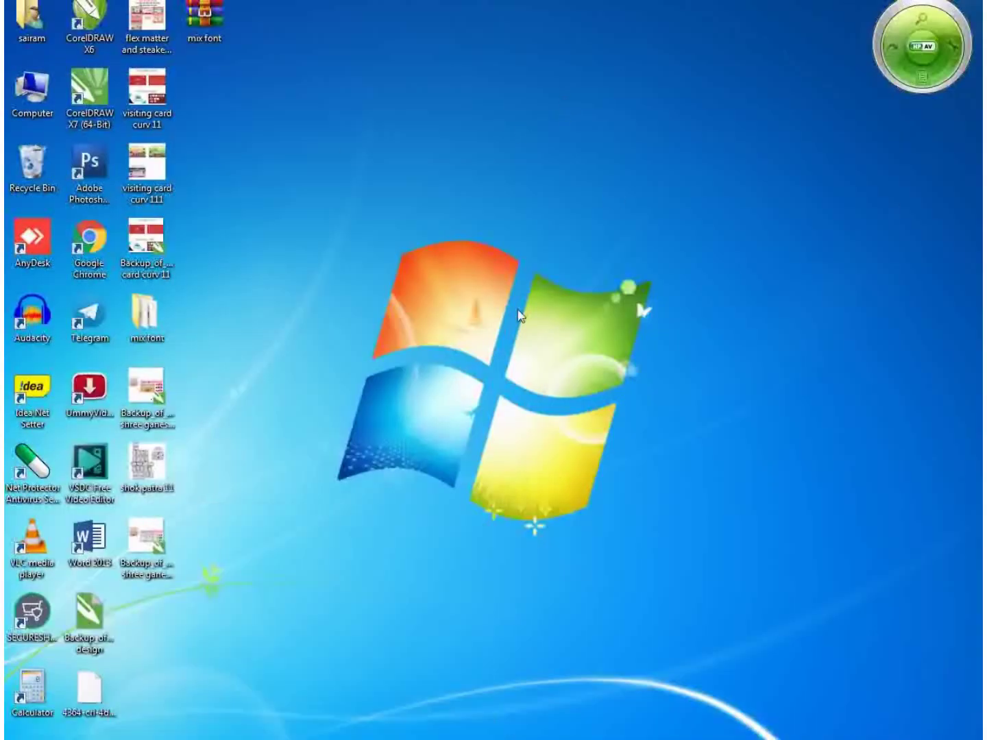
pyautogui.doubleClick(31, 92)
pyautogui.doubleClick(620, 116)
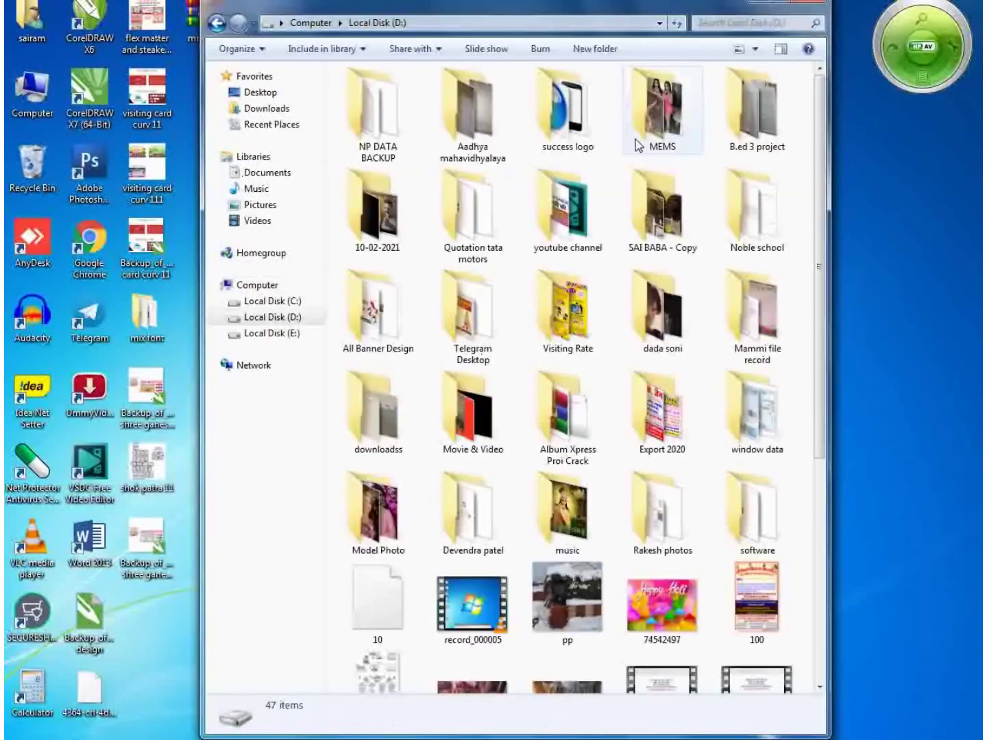
pyautogui.press('super+Up')
pyautogui.doubleClick(613, 300)
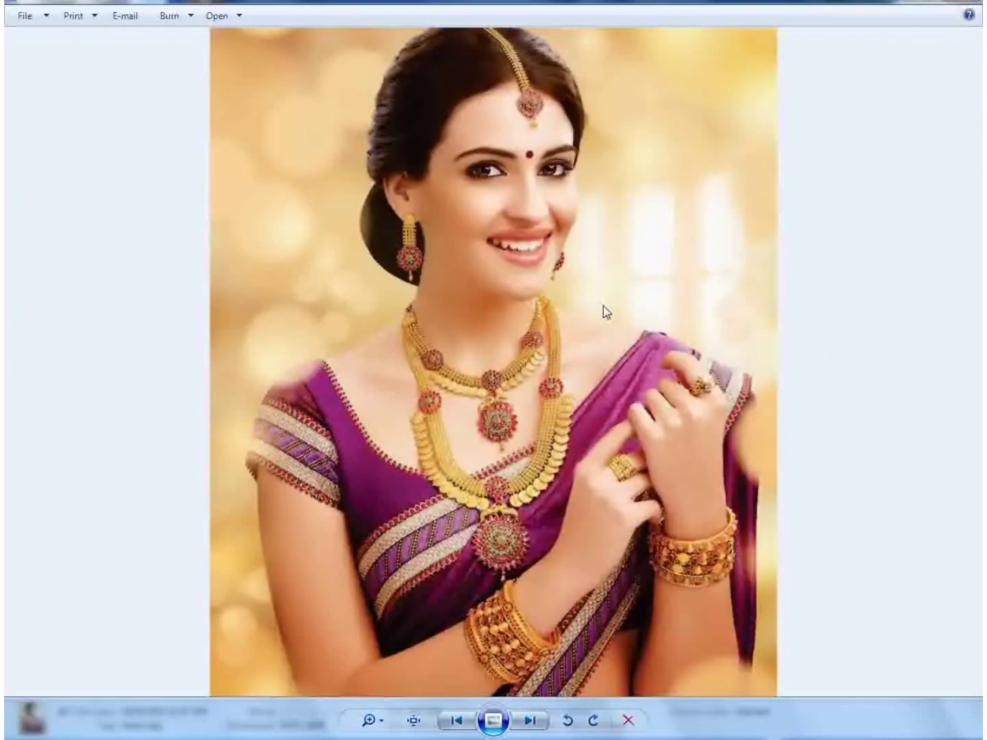
# Step: Examine the exported image's sharpness around the face and jewellery at high magnification, and close the viewer
pyautogui.scroll(4, 563, 178)
pyautogui.scroll(-3, 586, 355)
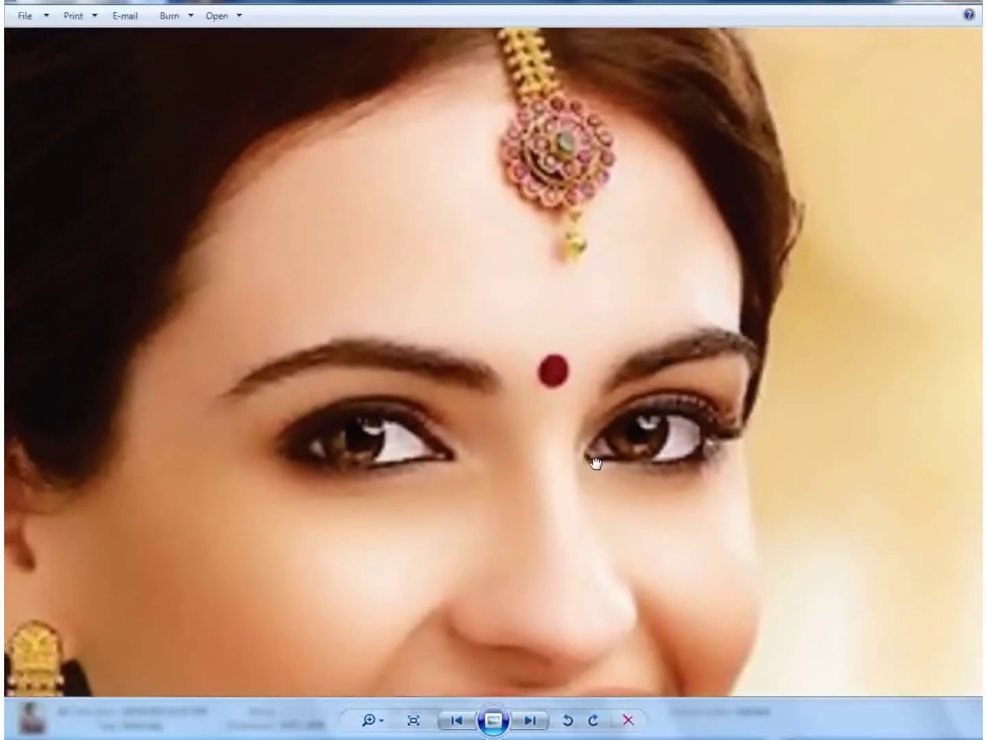
pyautogui.scroll(-2, 563, 299)
pyautogui.scroll(-2, 562, 299)
pyautogui.scroll(3, 554, 351)
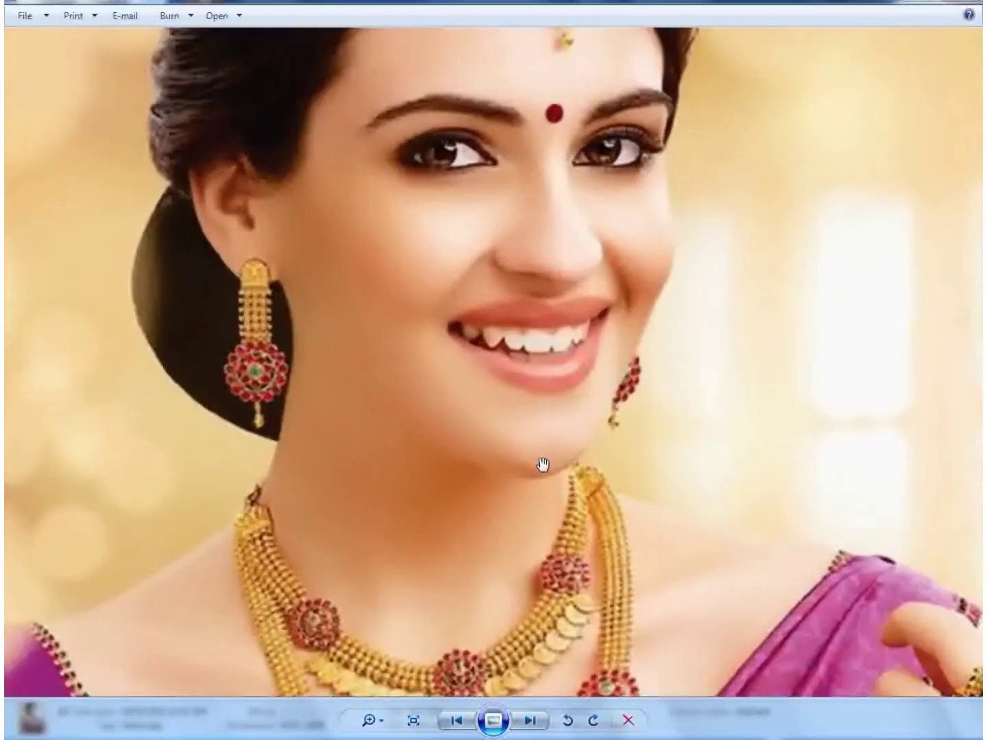
pyautogui.moveTo(541, 405); pyautogui.dragTo(504, 74)
pyautogui.moveTo(596, 442); pyautogui.dragTo(589, 211)
pyautogui.scroll(-4, 602, 343)
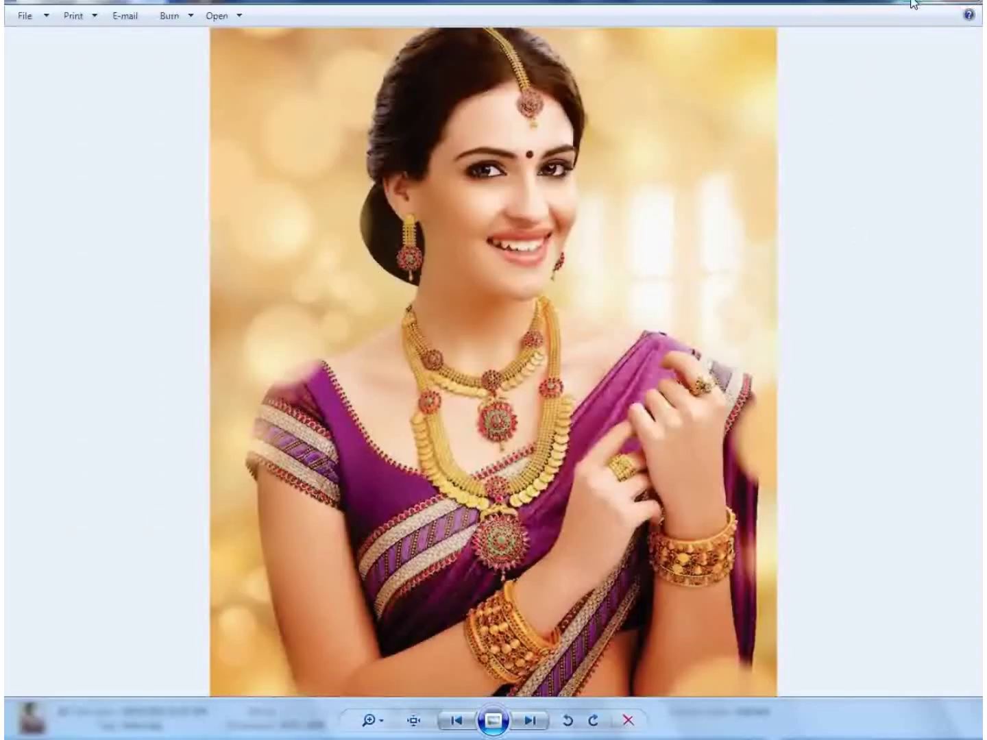
pyautogui.click(913, 3)
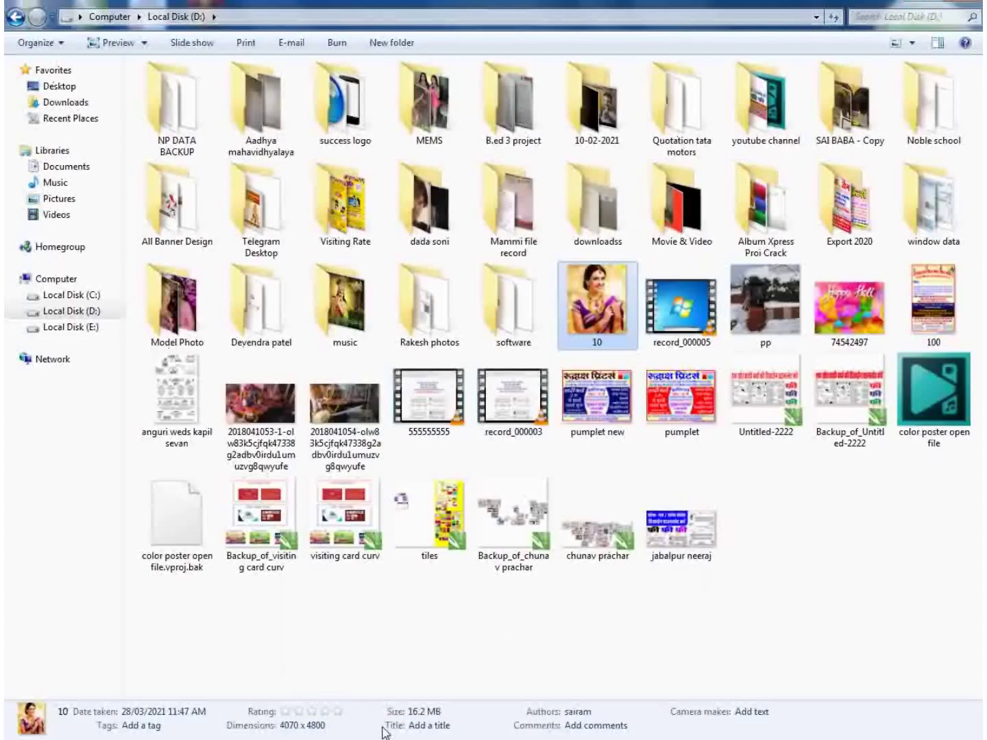
# Step: Switch to the CorelDRAW document Untitled-1 and start exporting the selected photo as a JPEG named 11 on drive D
pyautogui.moveTo(214, 738)
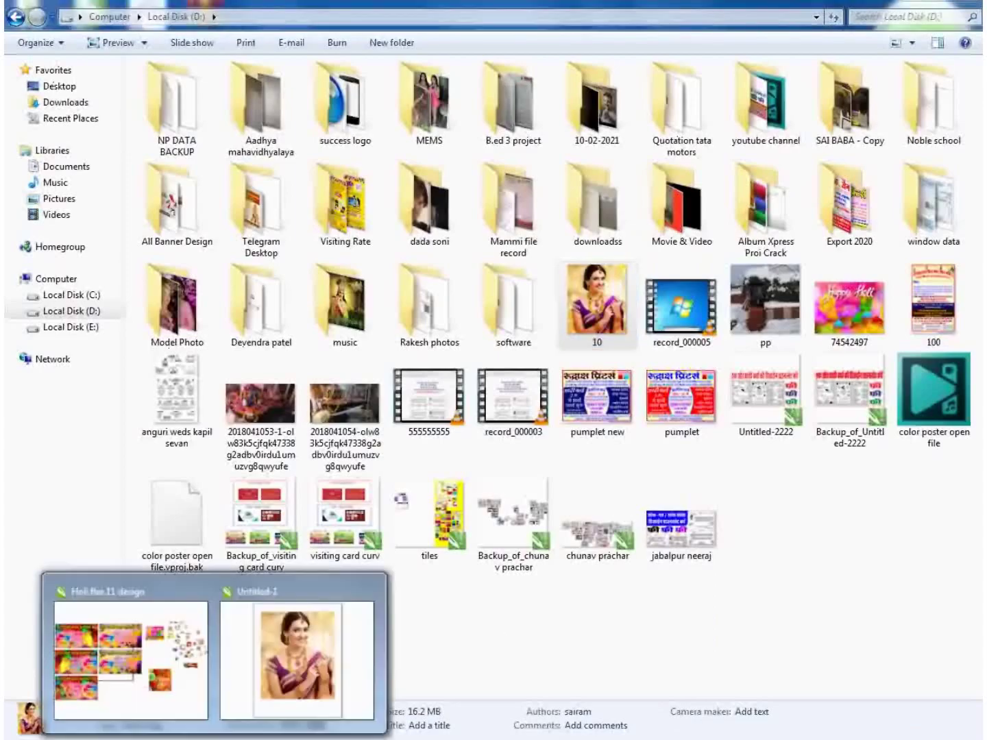
pyautogui.click(295, 658)
pyautogui.click(608, 363)
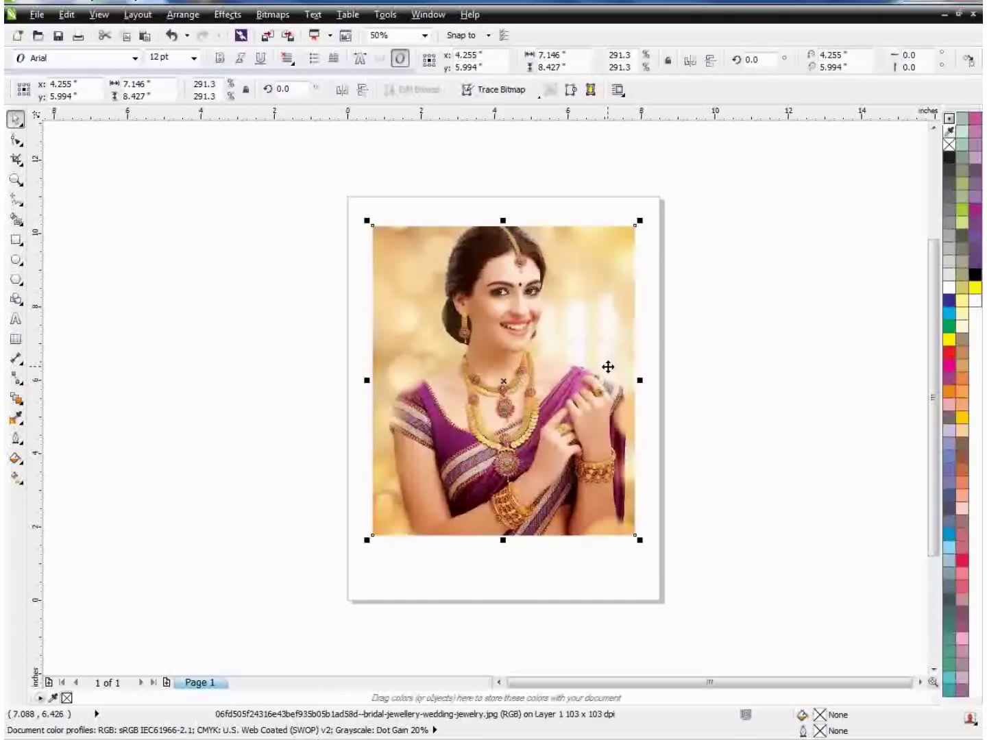
pyautogui.hotkey('ctrl', 'e')
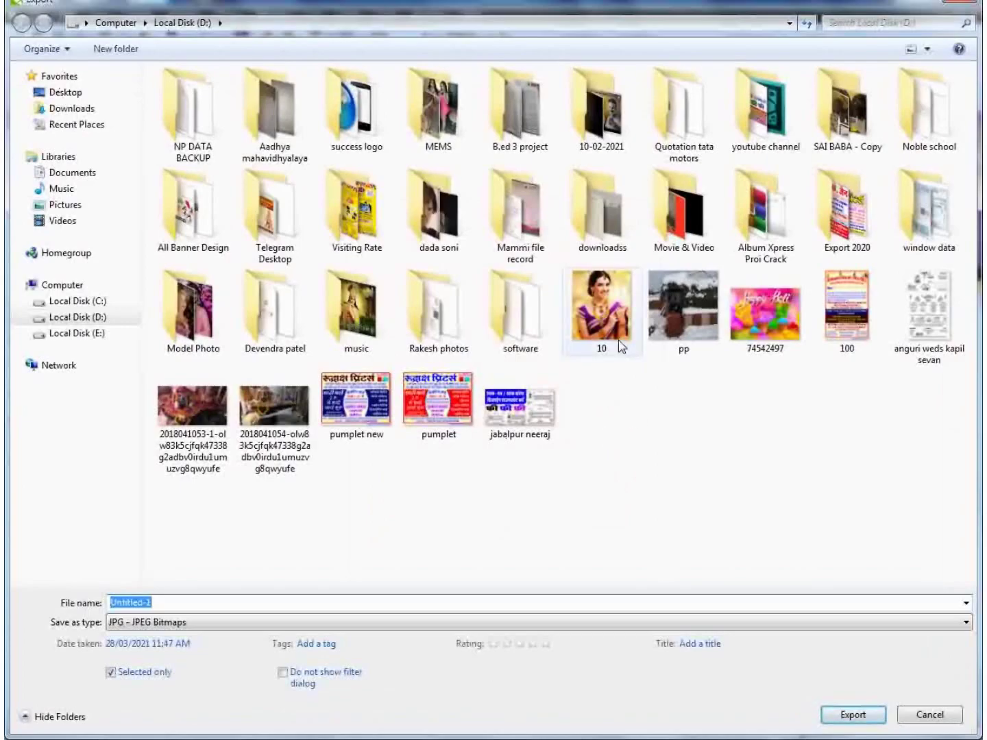
pyautogui.click(619, 346)
pyautogui.doubleClick(279, 601)
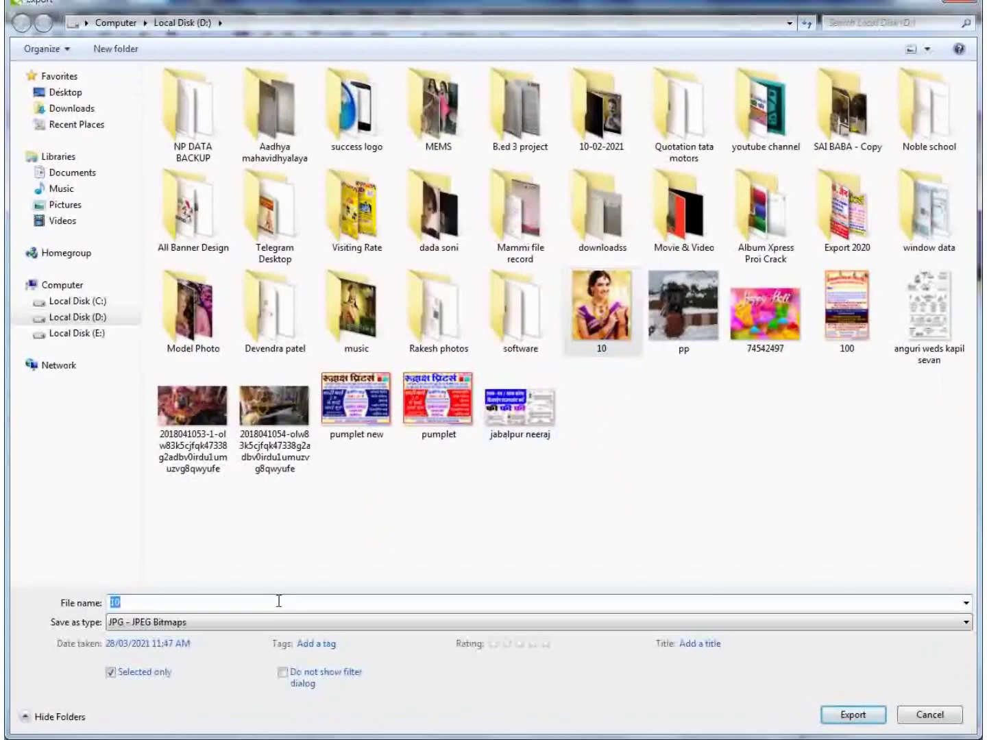
pyautogui.write('11')
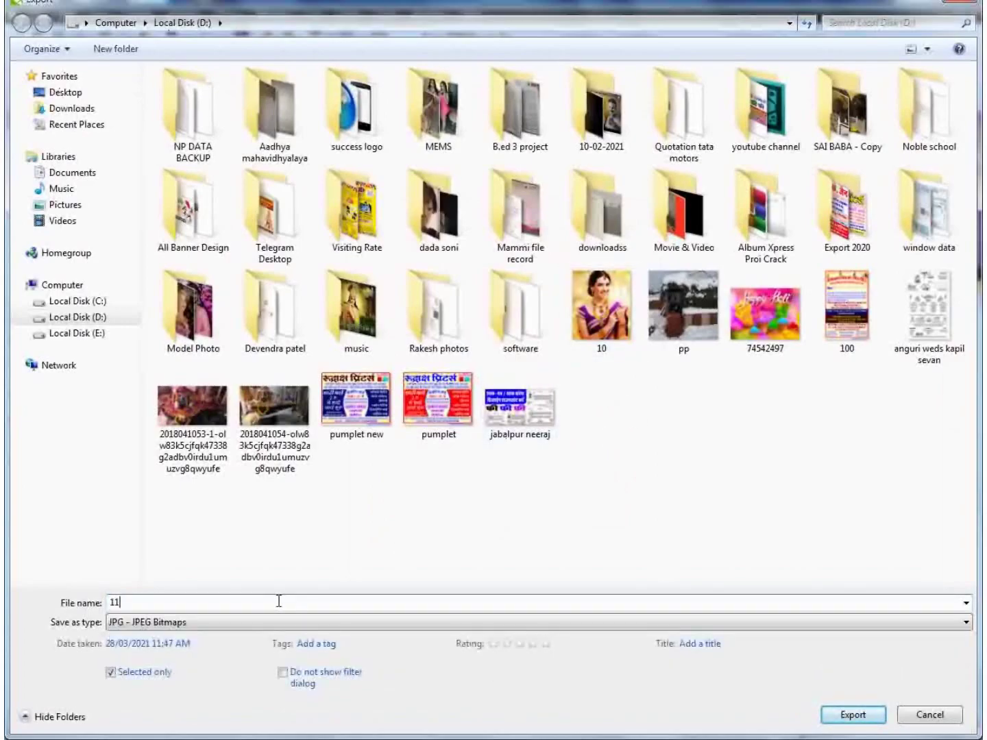
pyautogui.click(852, 716)
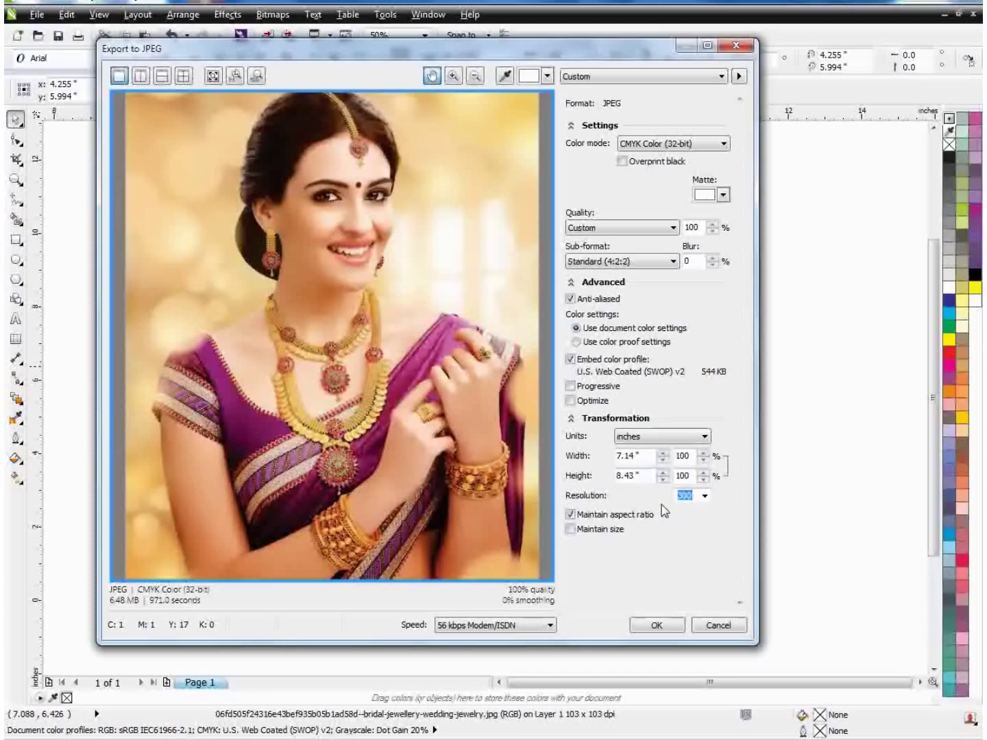
# Step: Set the JPEG's resolution to 72 and complete the export
pyautogui.moveTo(695, 495); pyautogui.dragTo(677, 504)
pyautogui.write('72')
pyautogui.click(669, 625)
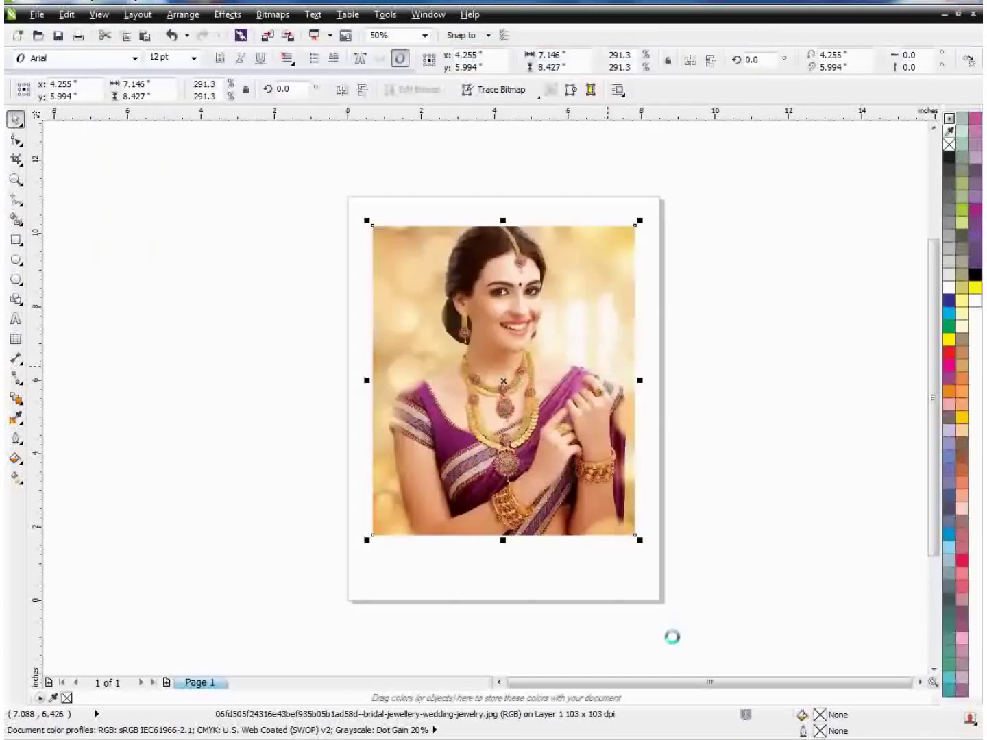
# Step: Open the exported image 11 from drive D in the photo viewer, examine the face at high magnification, and close the viewer
pyautogui.click(730, 434)
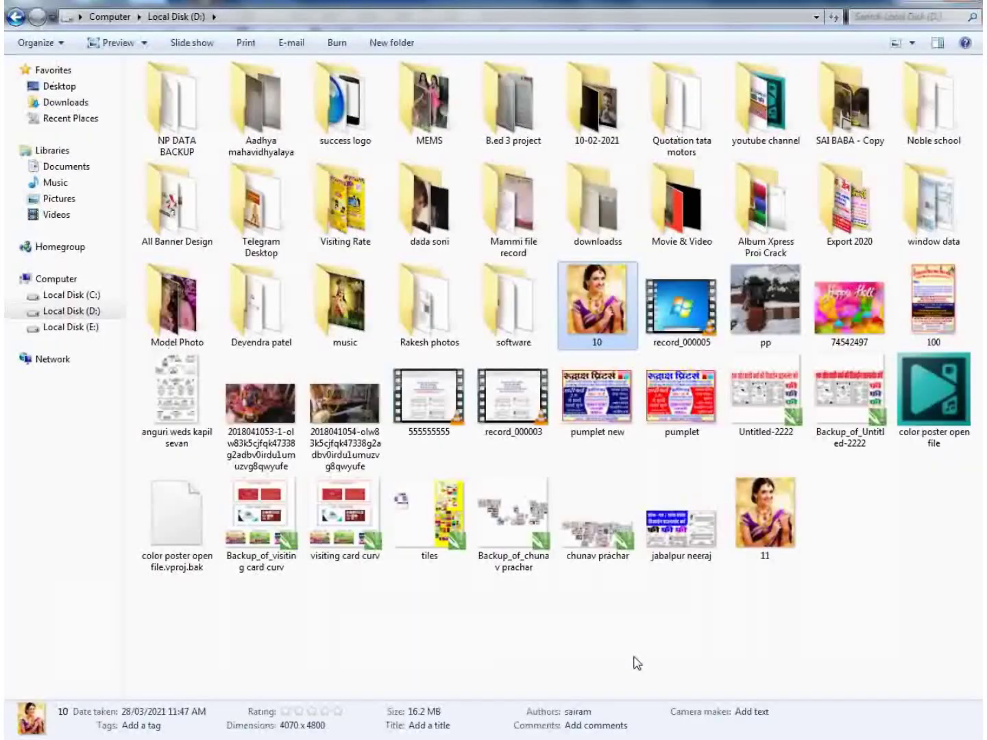
pyautogui.click(673, 620)
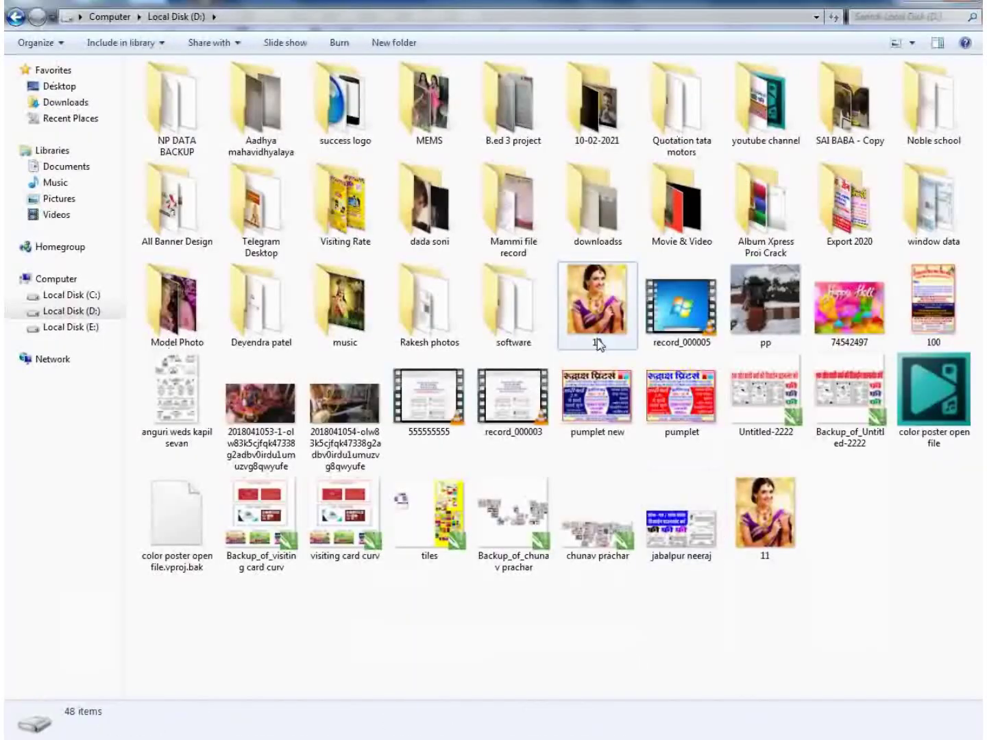
pyautogui.doubleClick(777, 527)
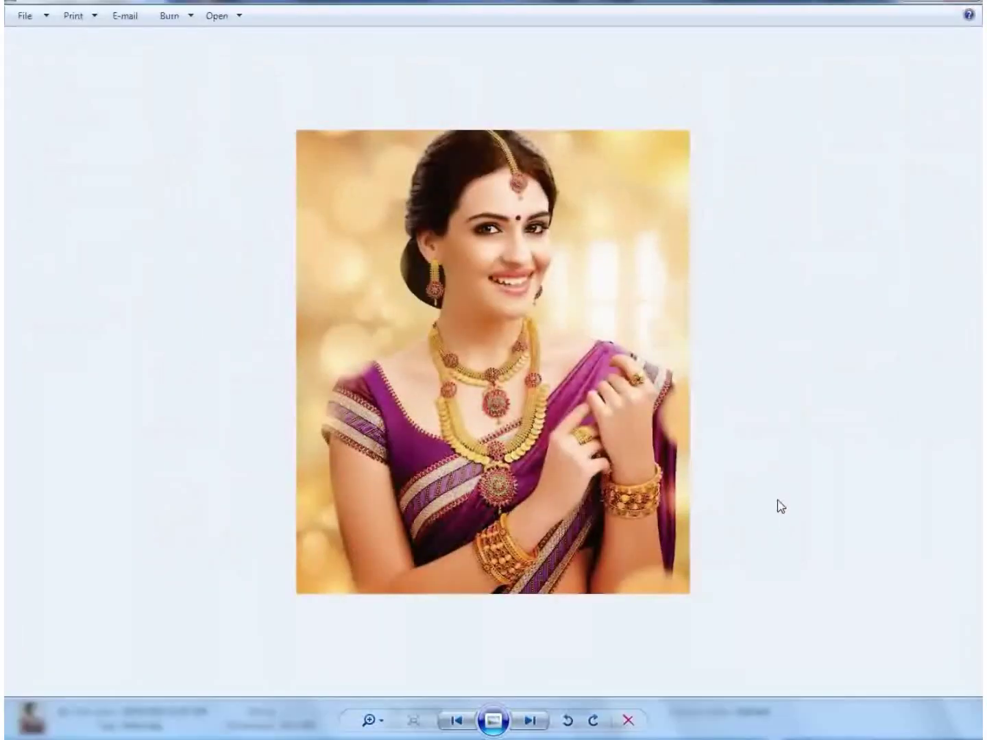
pyautogui.scroll(5, 575, 216)
pyautogui.moveTo(646, 142); pyautogui.dragTo(573, 476)
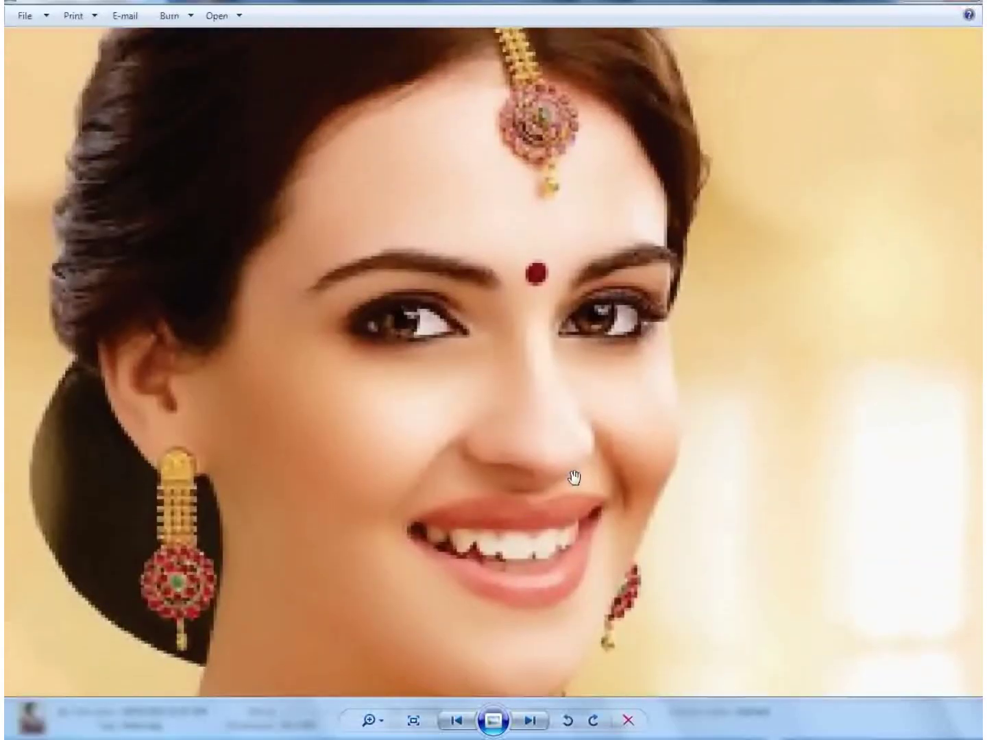
pyautogui.scroll(-3, 498, 545)
pyautogui.scroll(-1, 529, 458)
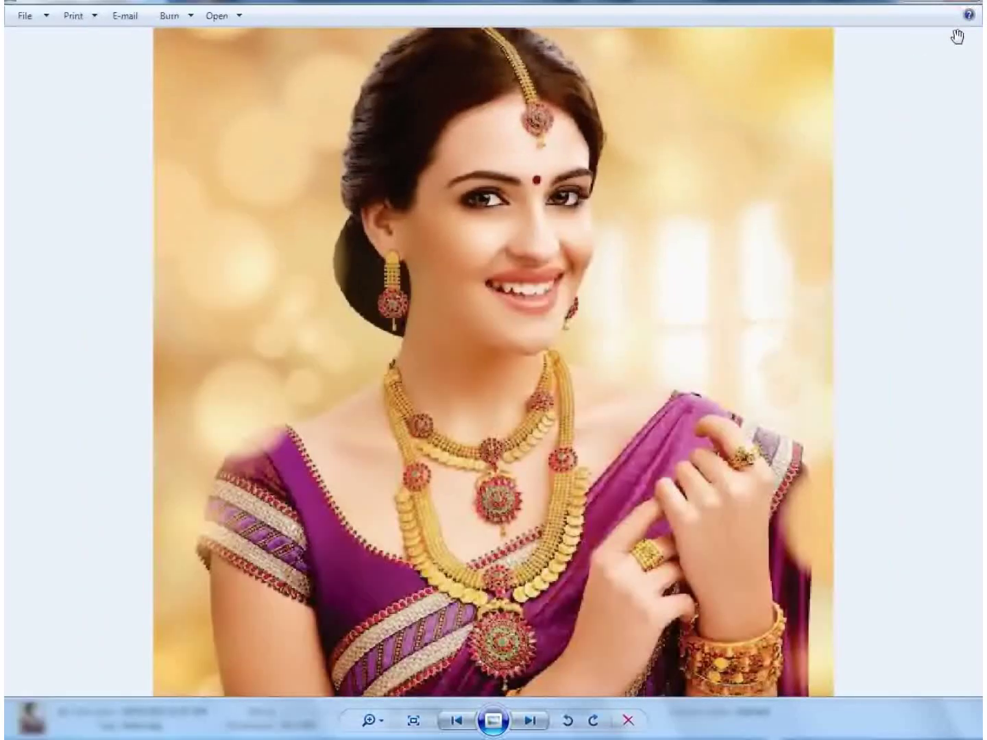
pyautogui.click(966, 4)
# Step: Open image 10 for comparison, inspect the face and necklace up close, and close the viewer
pyautogui.doubleClick(583, 295)
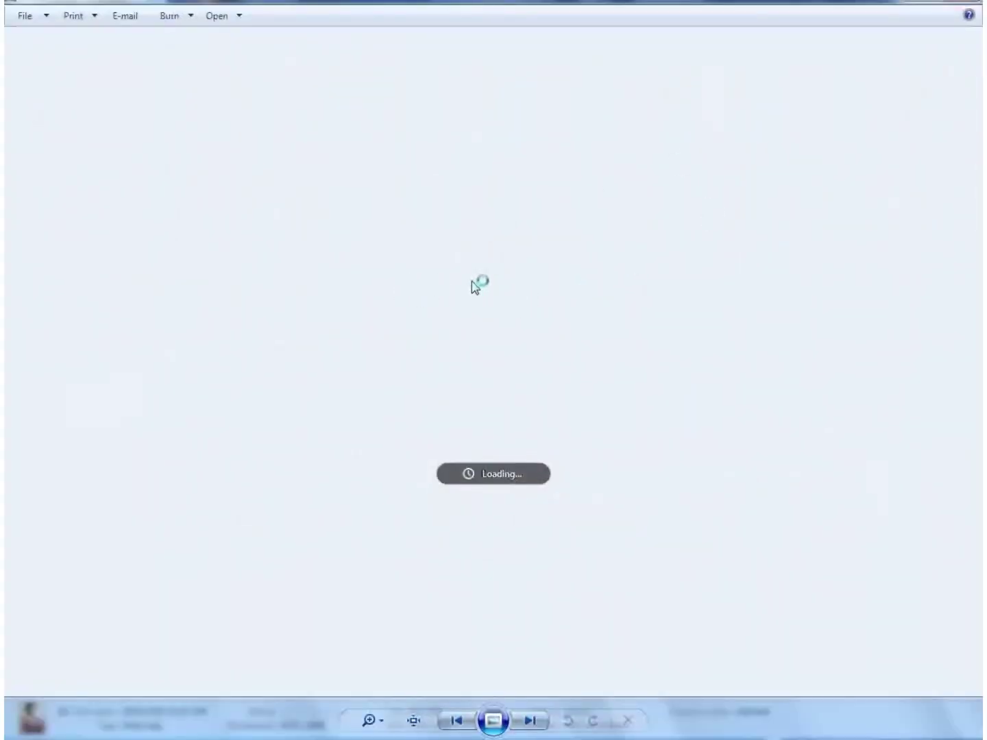
pyautogui.scroll(5, 531, 231)
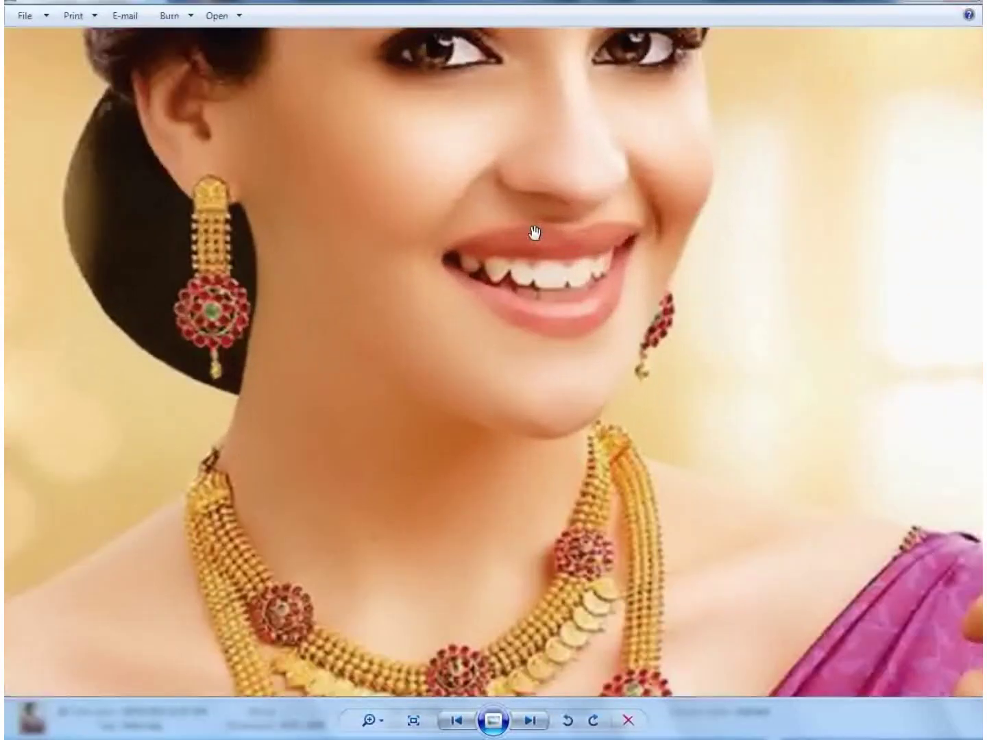
pyautogui.scroll(-3, 575, 448)
pyautogui.scroll(-3, 580, 327)
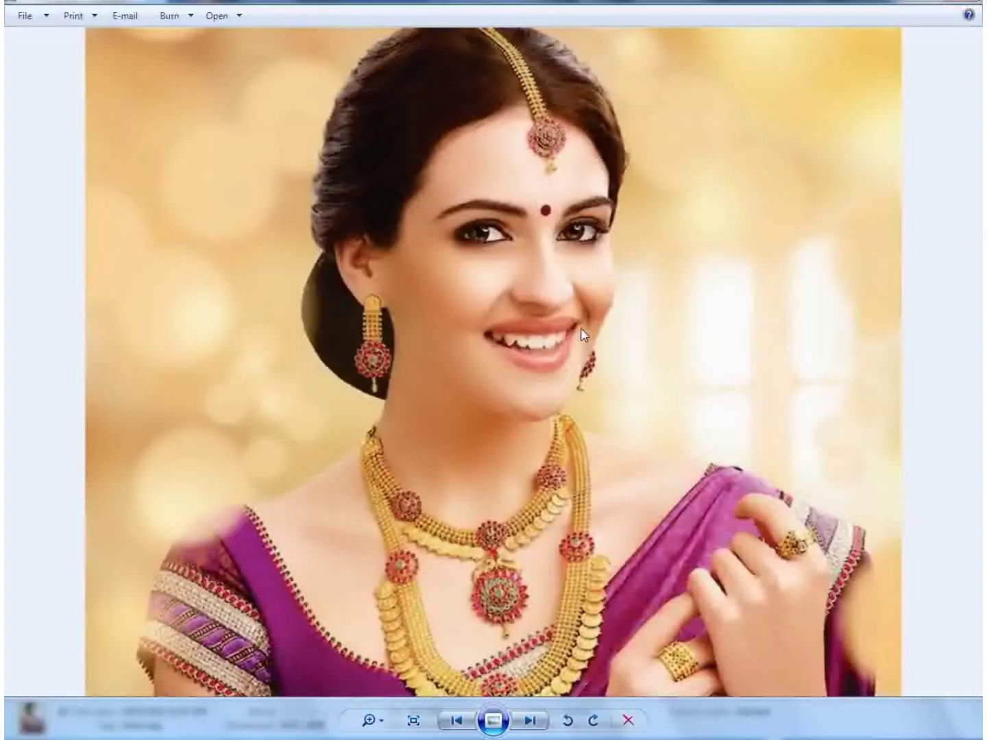
pyautogui.click(963, 3)
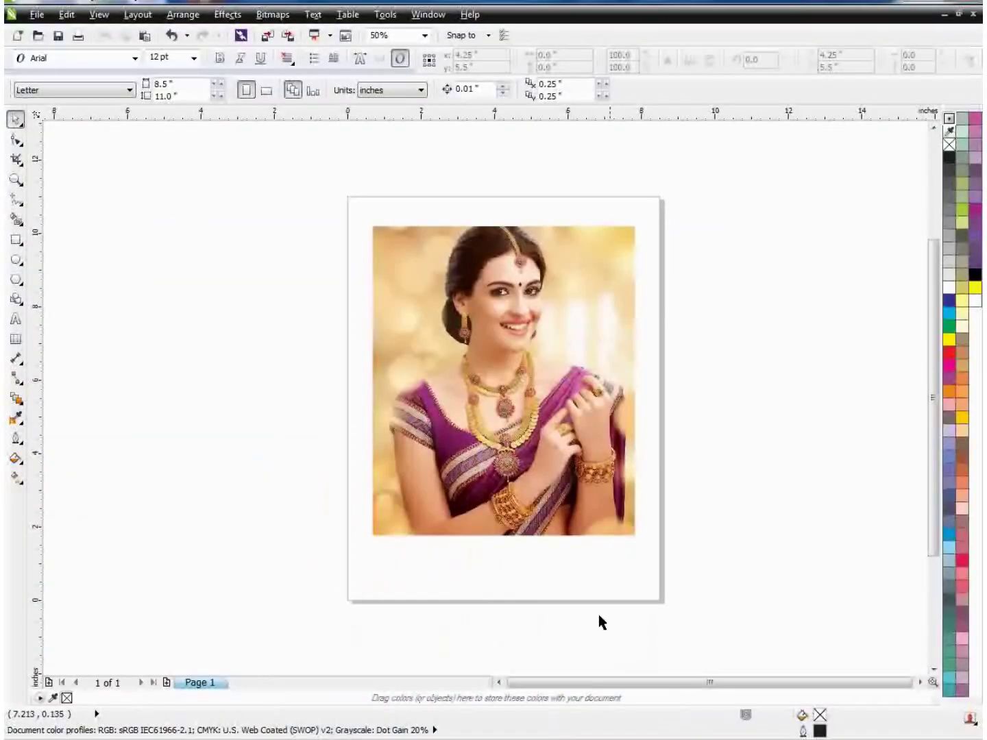
# Step: Select the photo in the CorelDRAW document and start exporting it as a JPEG named 112 on drive D
pyautogui.click(558, 418)
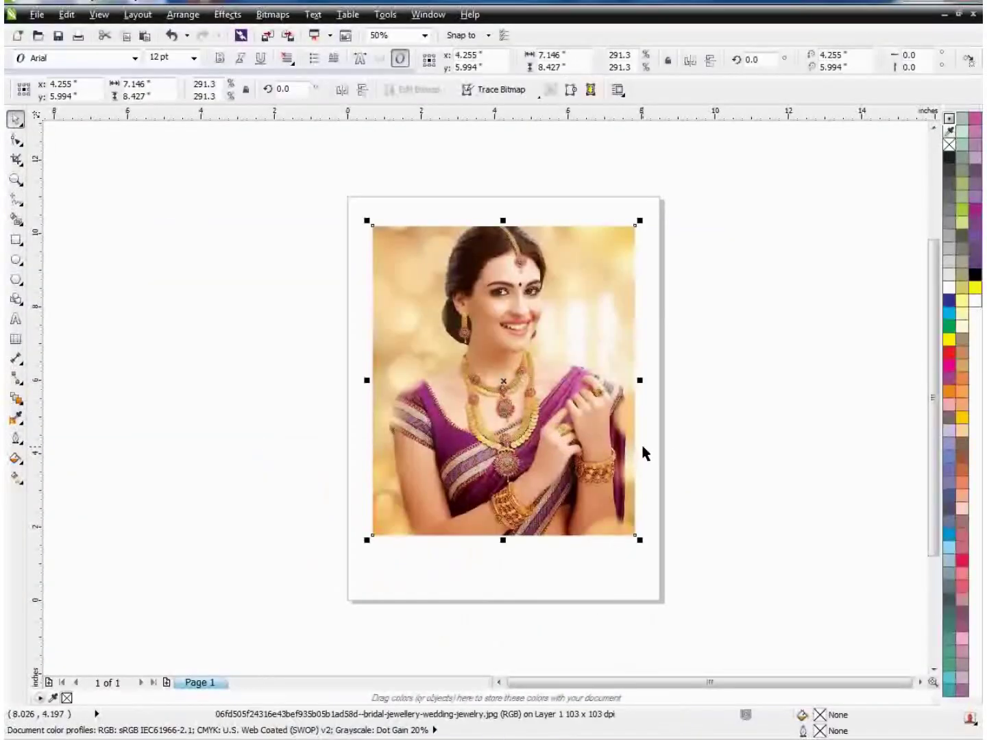
pyautogui.hotkey('ctrl', 'e')
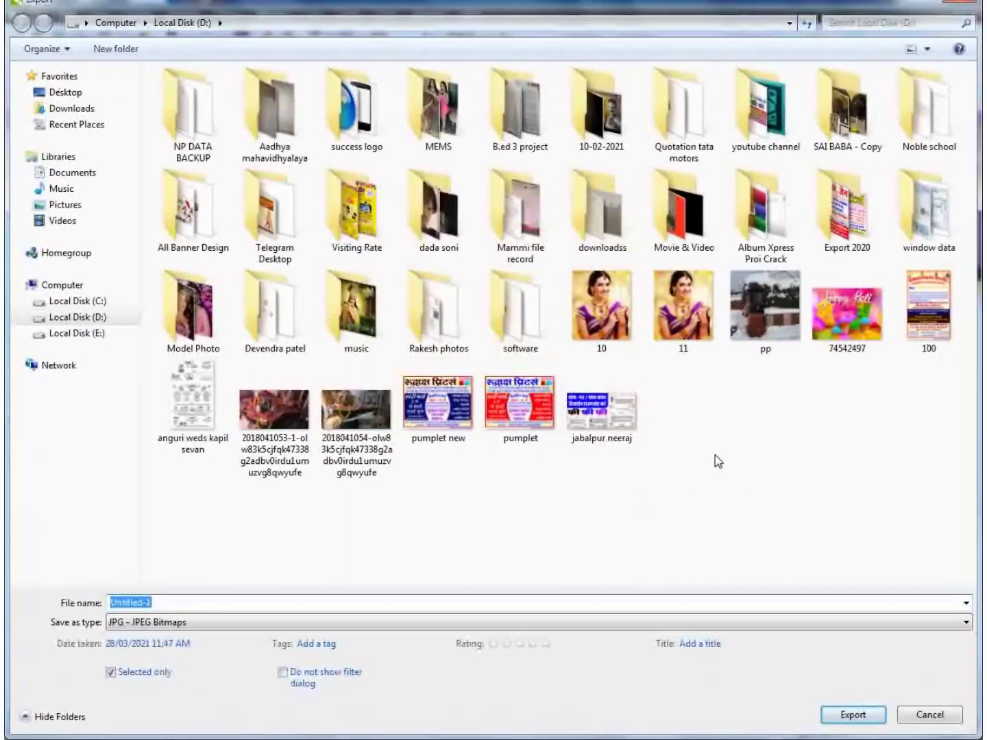
pyautogui.click(715, 455)
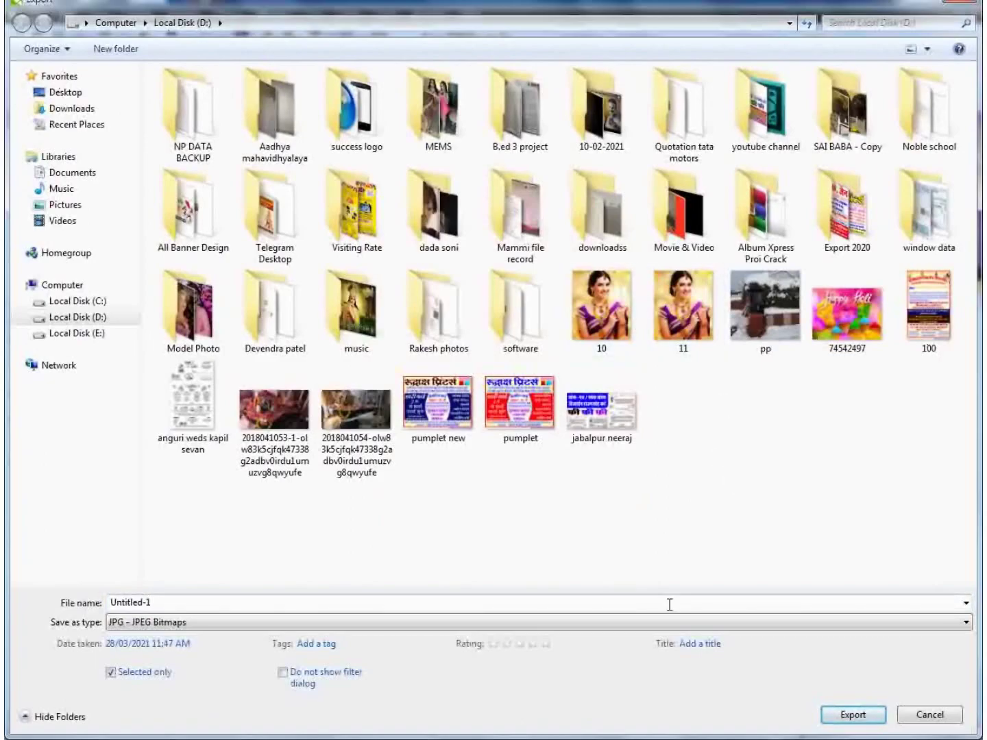
pyautogui.click(669, 604)
pyautogui.write('11')
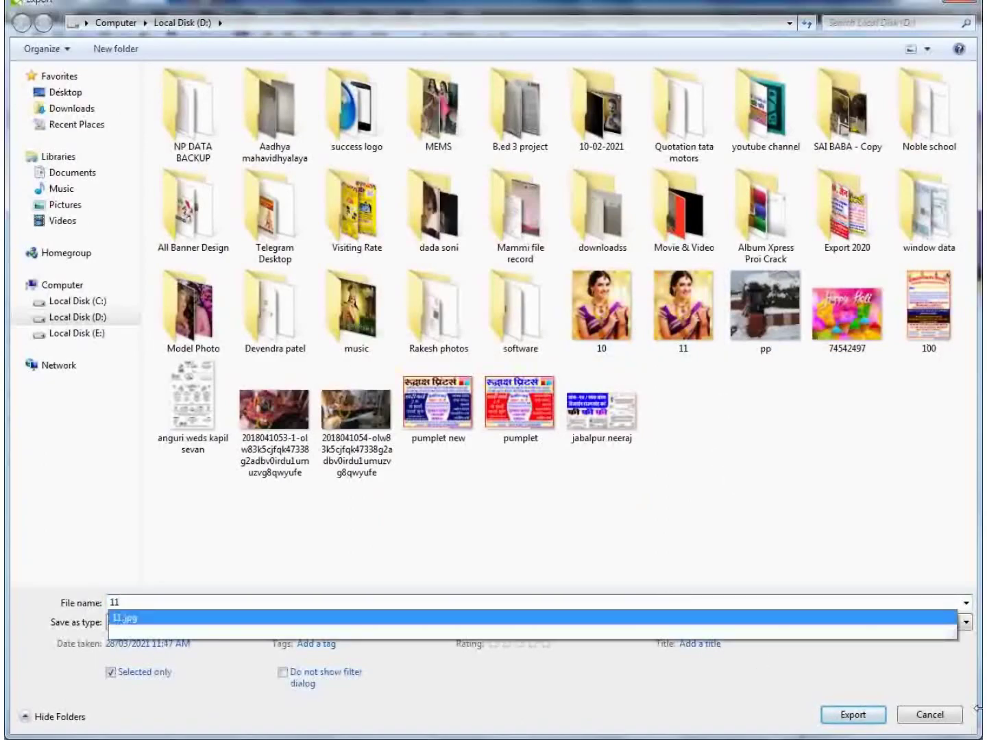
pyautogui.click(511, 675)
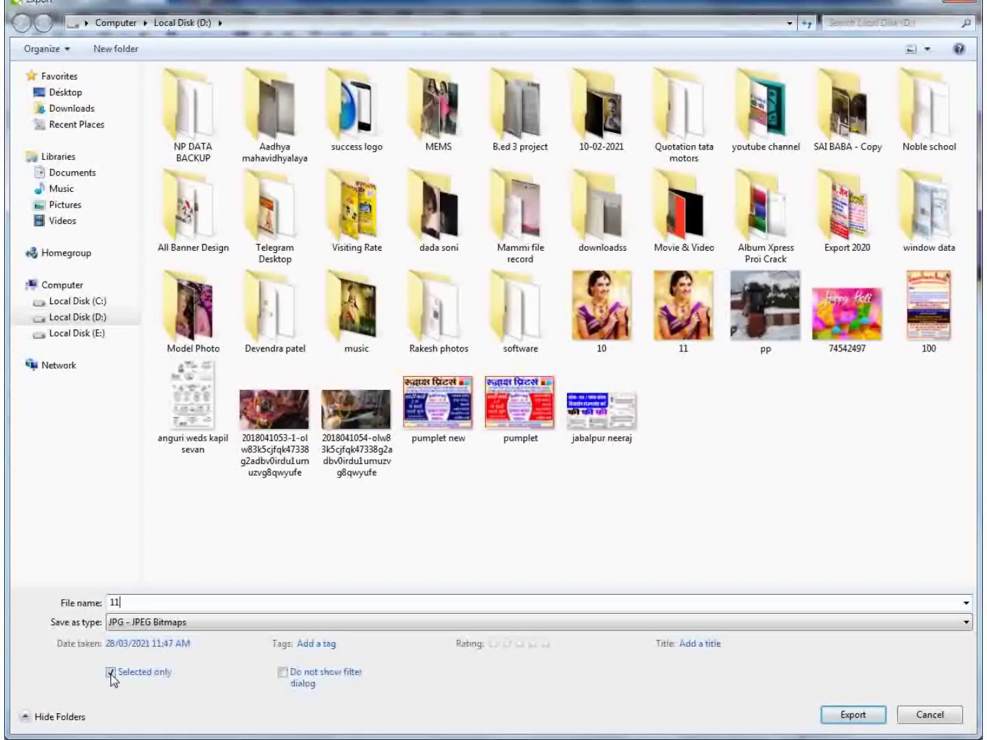
pyautogui.click(867, 723)
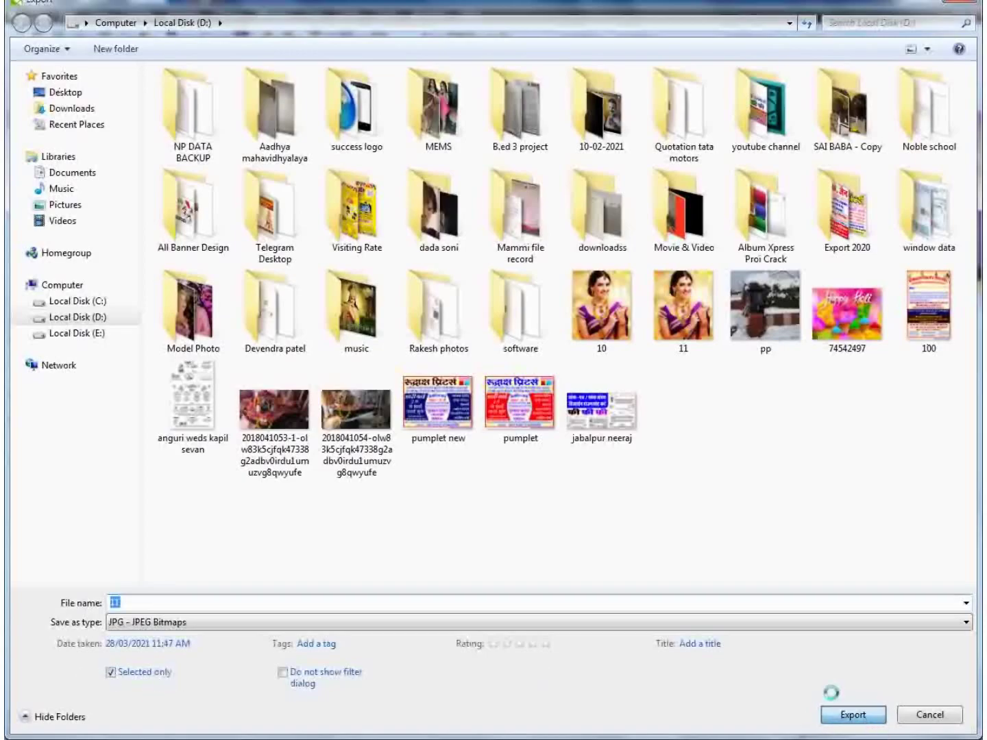
pyautogui.click(595, 376)
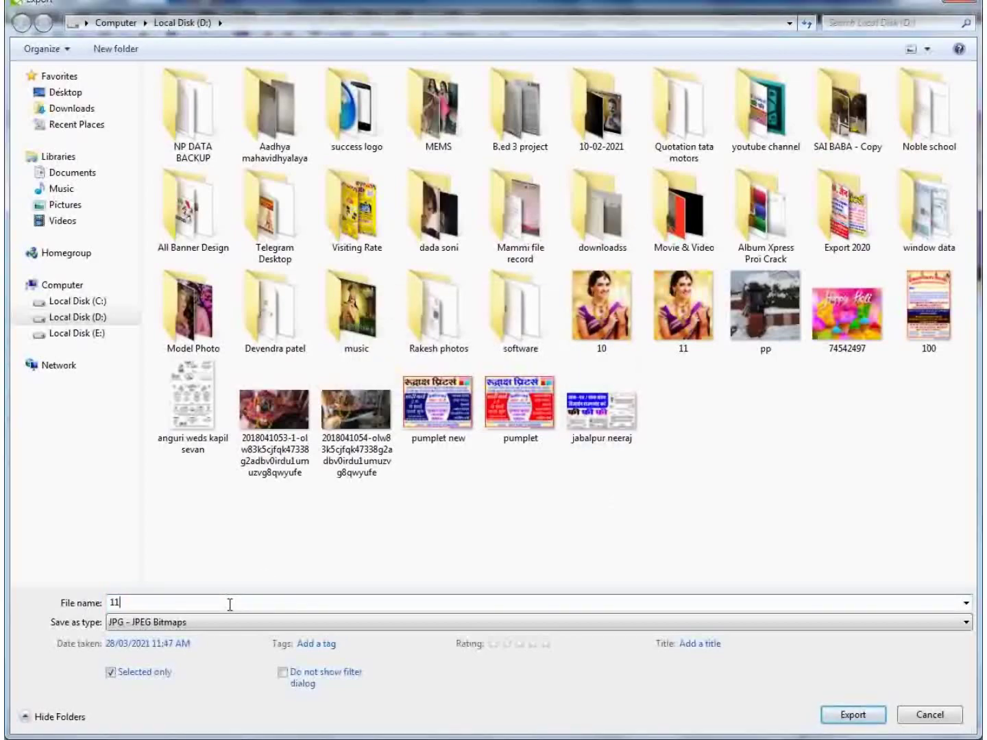
pyautogui.write('112')
pyautogui.press('Return')
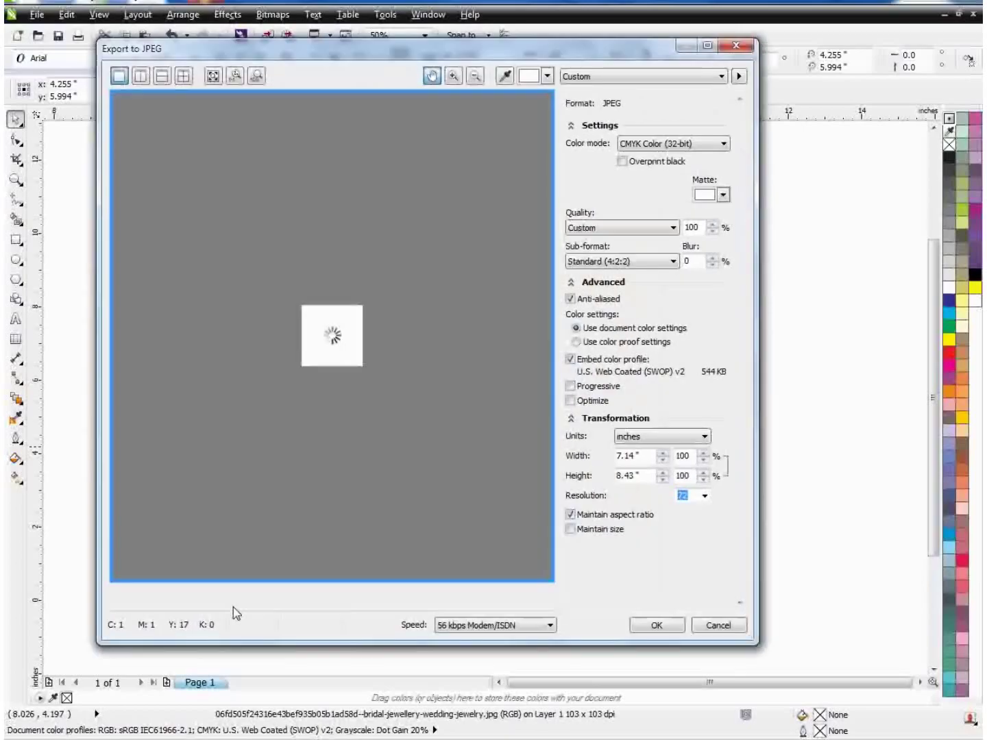
# Step: Set the JPEG's resolution to 300 and its height to 32 inches with proportional width, and complete the export
pyautogui.click(696, 496)
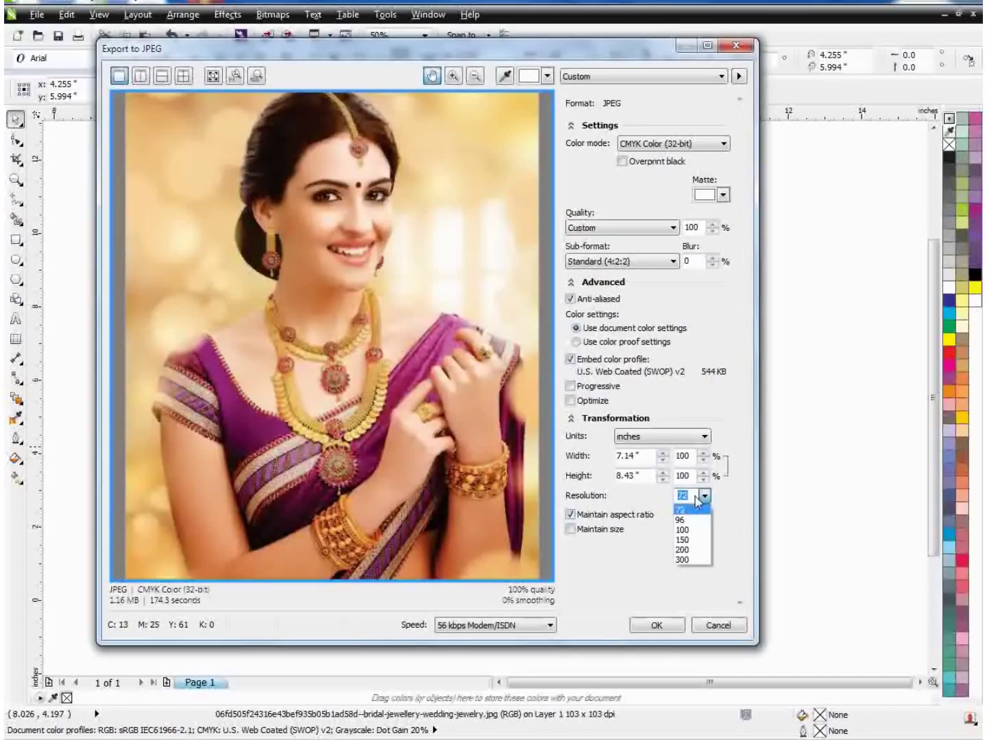
pyautogui.click(681, 559)
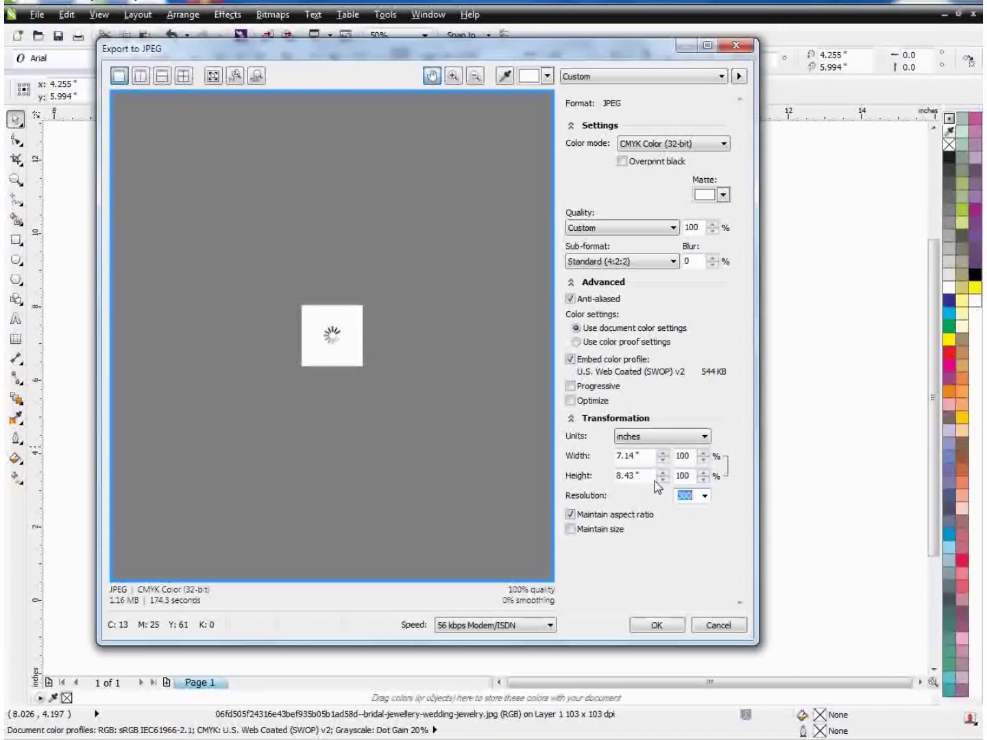
pyautogui.moveTo(651, 457); pyautogui.dragTo(602, 485)
pyautogui.write('32')
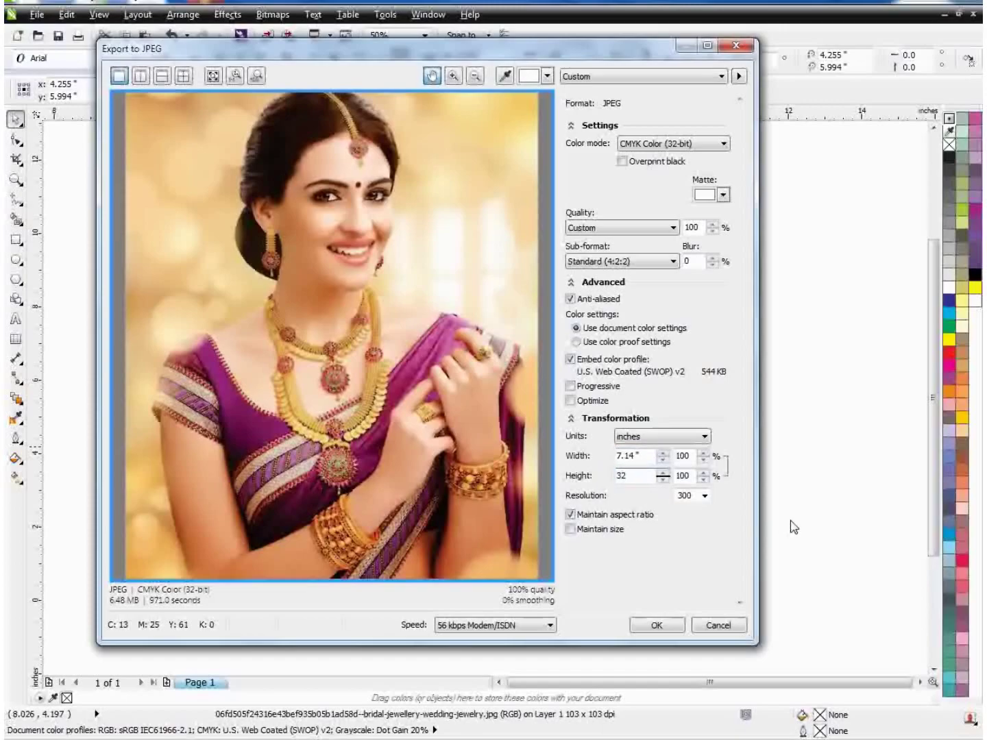
pyautogui.click(639, 487)
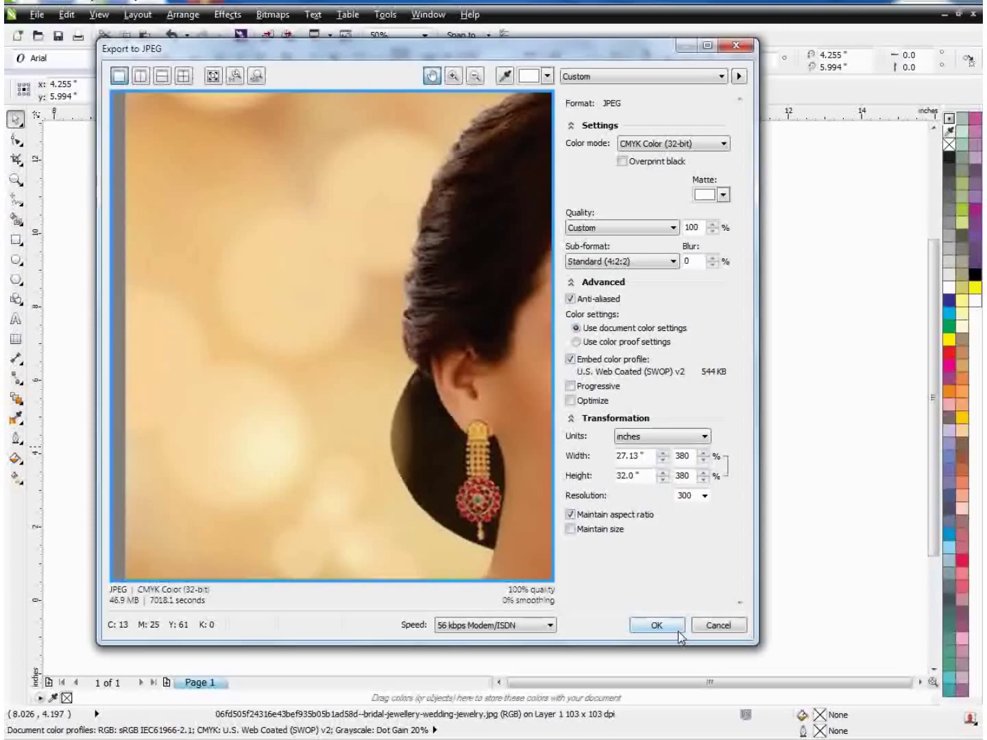
pyautogui.click(669, 628)
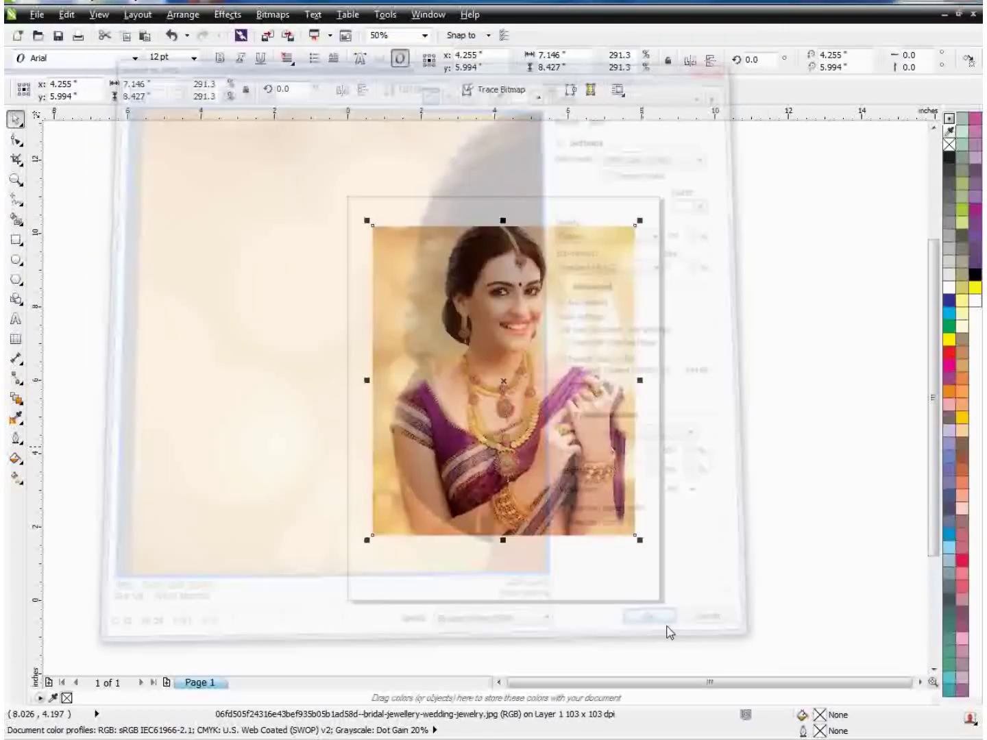
# Step: Go to drive D in Windows Explorer and open the exported image 112 in the photo viewer
pyautogui.click(465, 739)
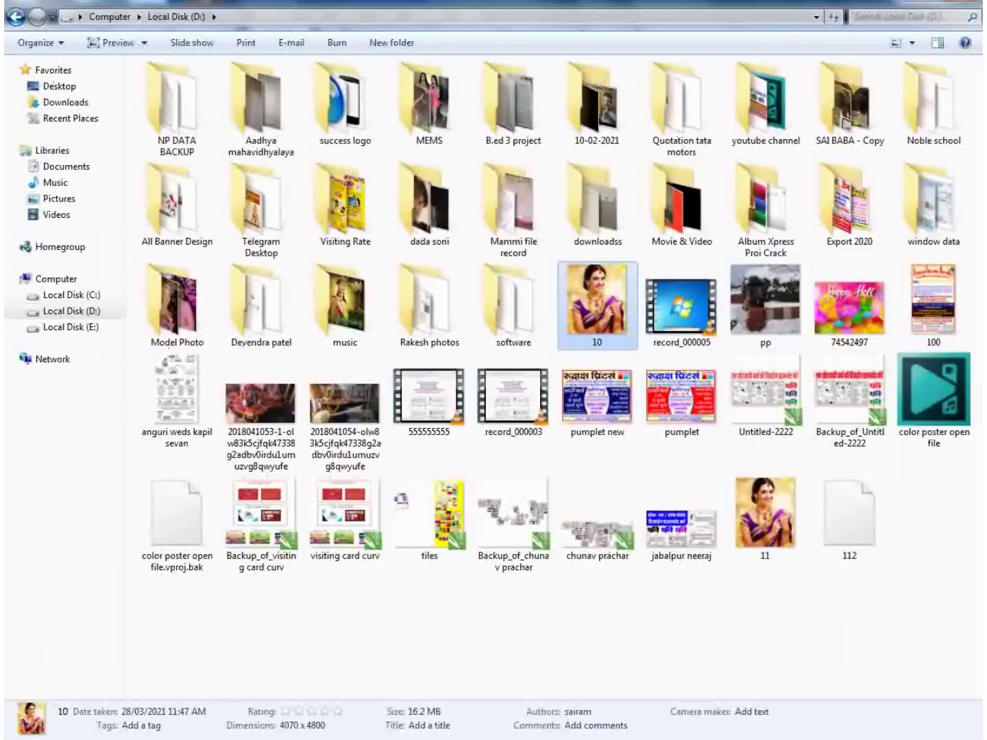
pyautogui.click(711, 598)
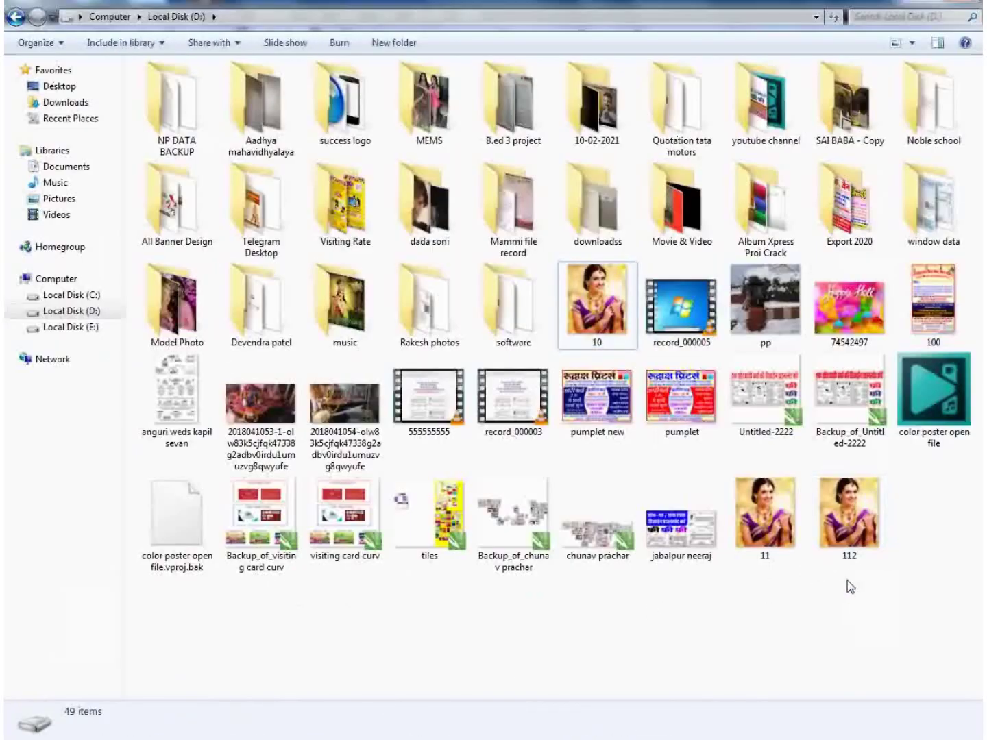
pyautogui.doubleClick(850, 513)
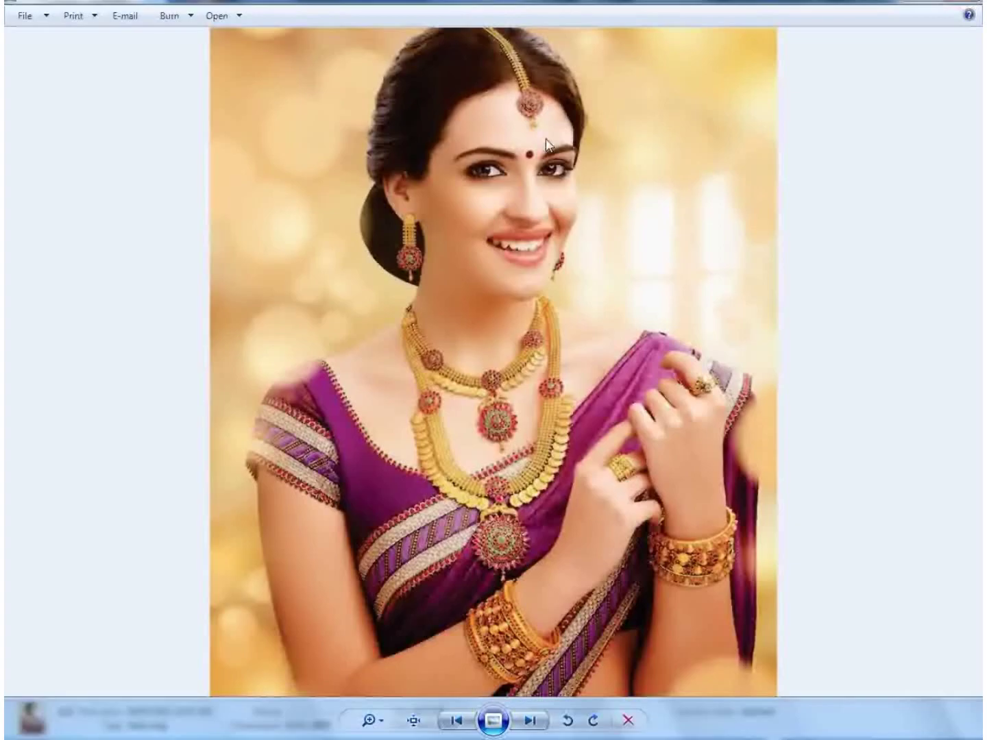
# Step: Examine the sharpness of the eyes, necklace and saree in image 112 at high magnification
pyautogui.scroll(2, 529, 220)
pyautogui.moveTo(601, 211); pyautogui.dragTo(501, 374)
pyautogui.scroll(3, 464, 346)
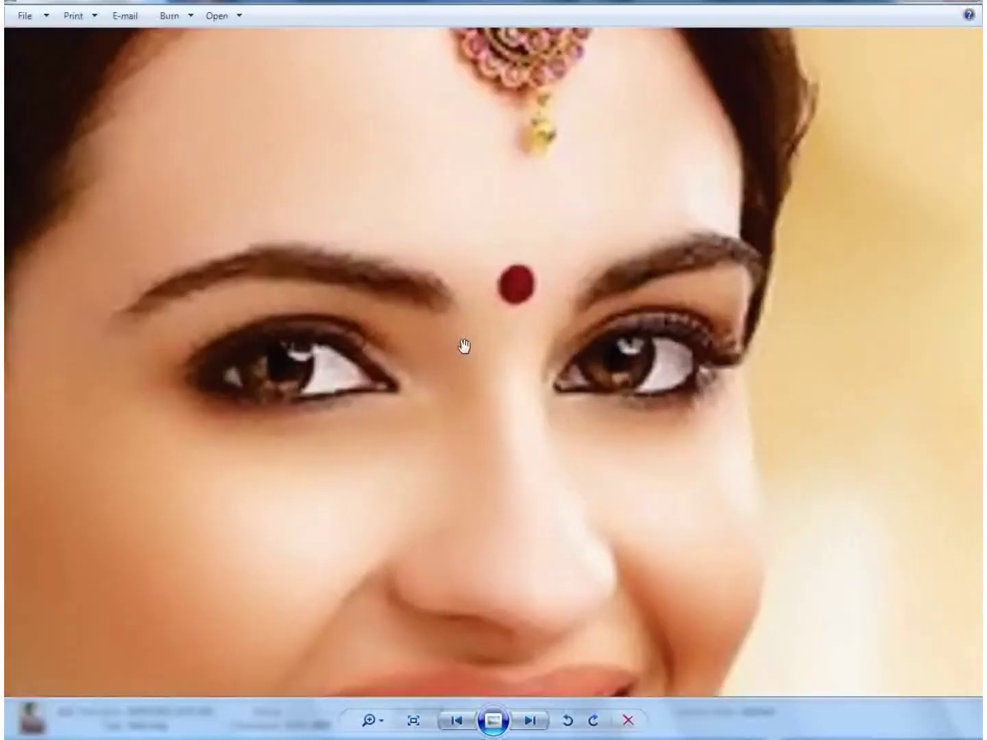
pyautogui.scroll(-5, 473, 322)
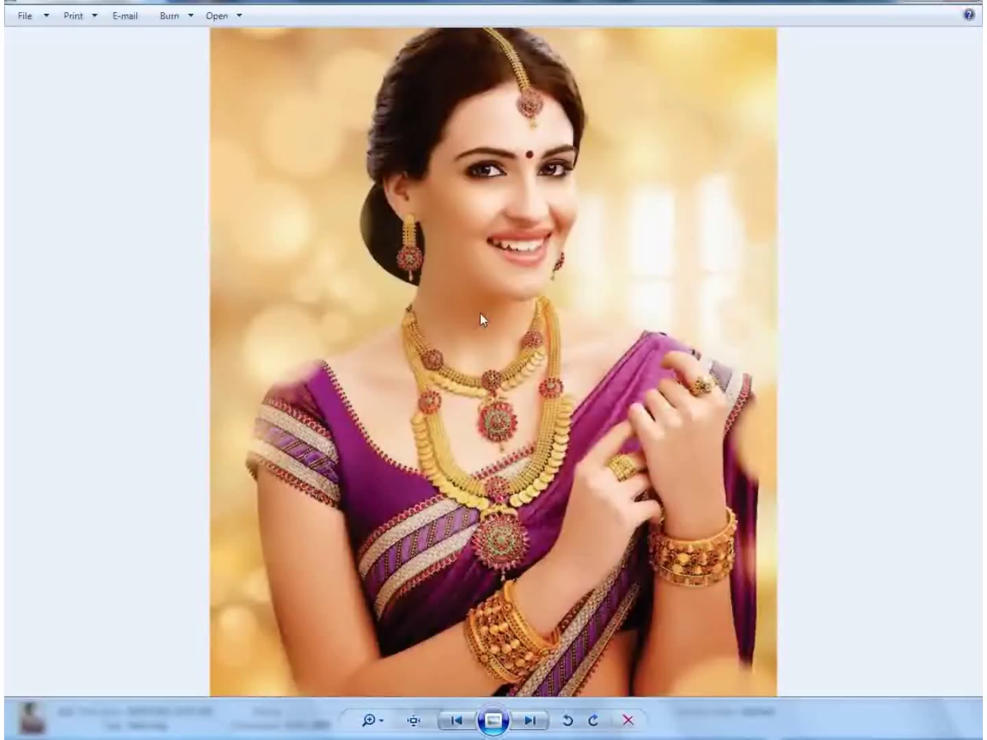
pyautogui.scroll(3, 489, 385)
pyautogui.moveTo(590, 620); pyautogui.dragTo(519, 396)
pyautogui.scroll(3, 518, 397)
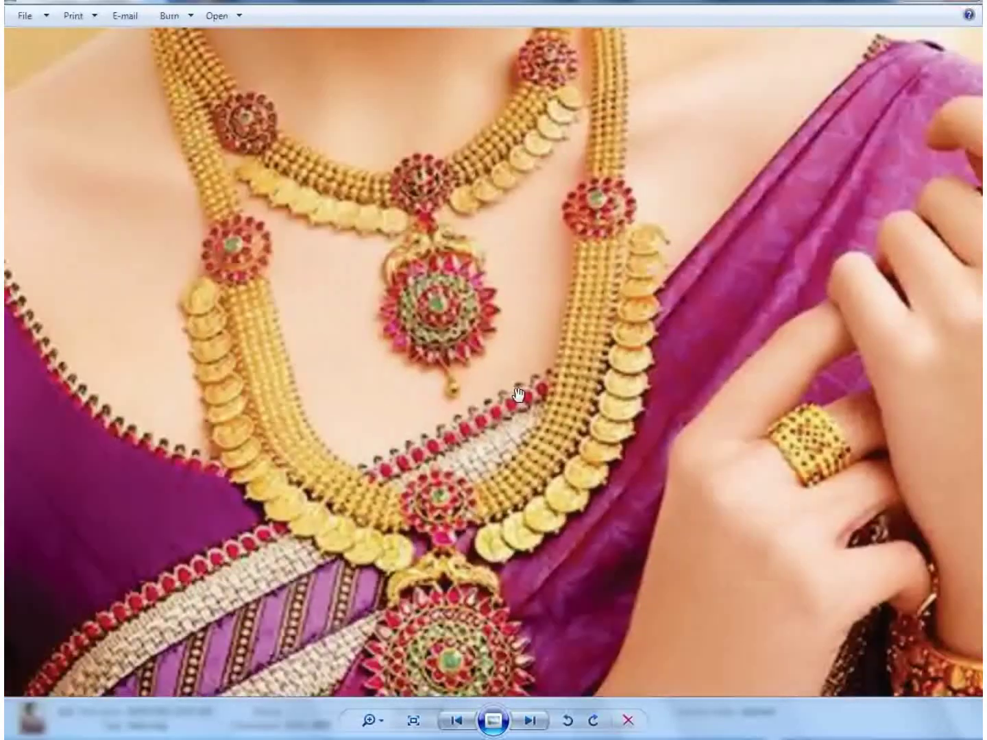
# Step: Close image 112, open image 11 from drive D in the photo viewer, and examine the necklace's sharpness at high magnification
pyautogui.scroll(-6, 519, 397)
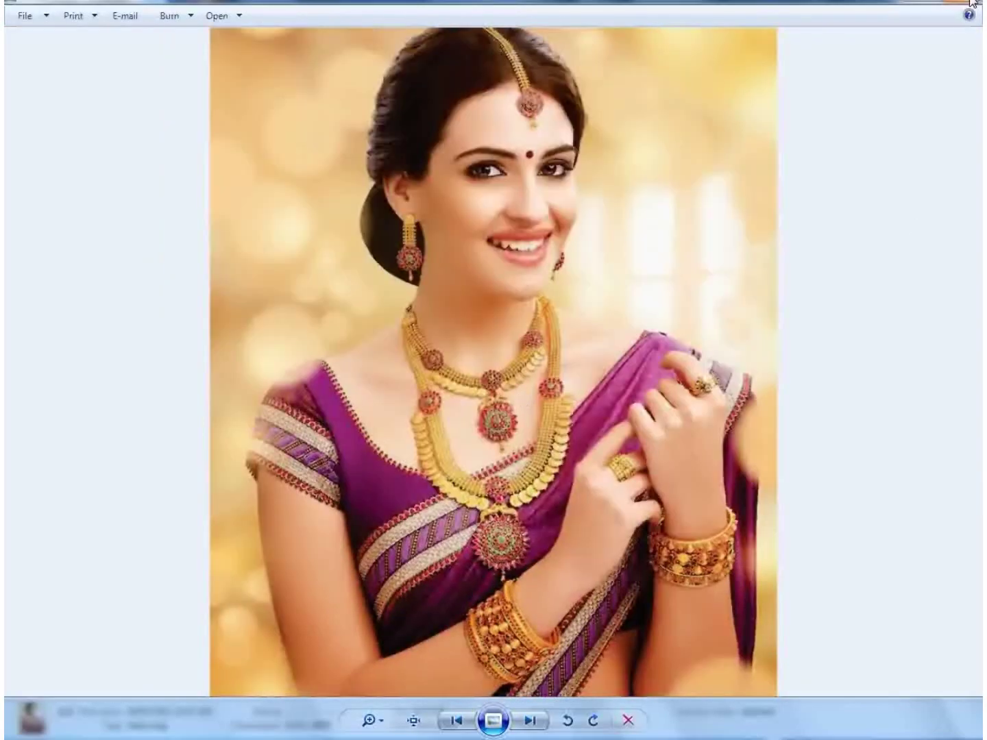
pyautogui.click(968, 6)
pyautogui.doubleClick(785, 521)
pyautogui.scroll(6, 567, 317)
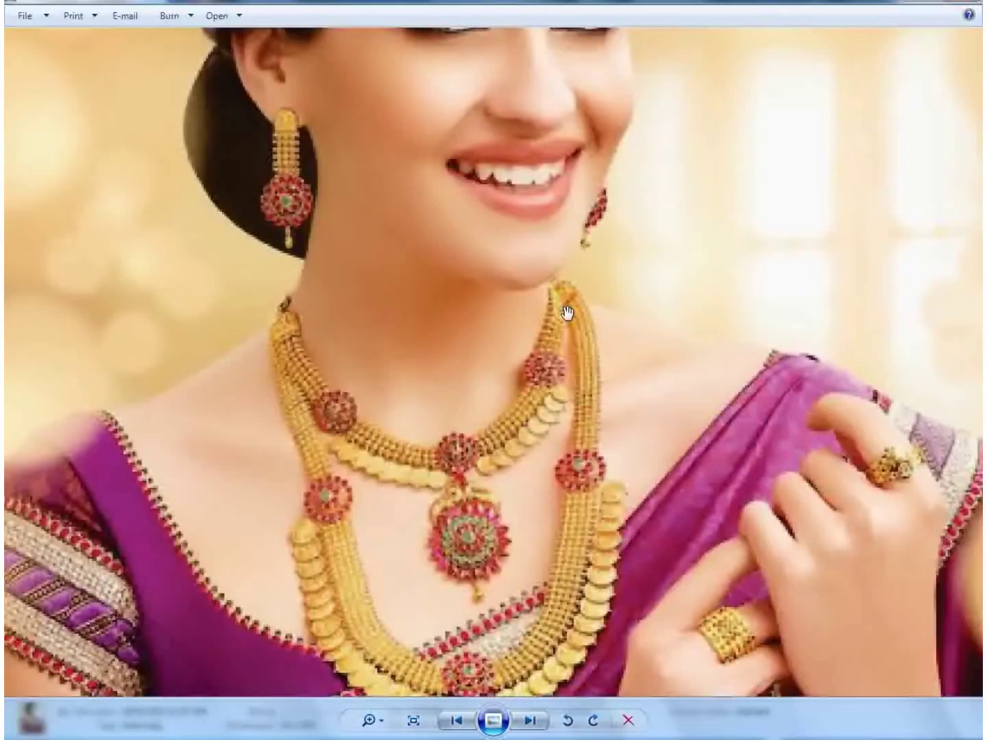
pyautogui.scroll(-4, 531, 321)
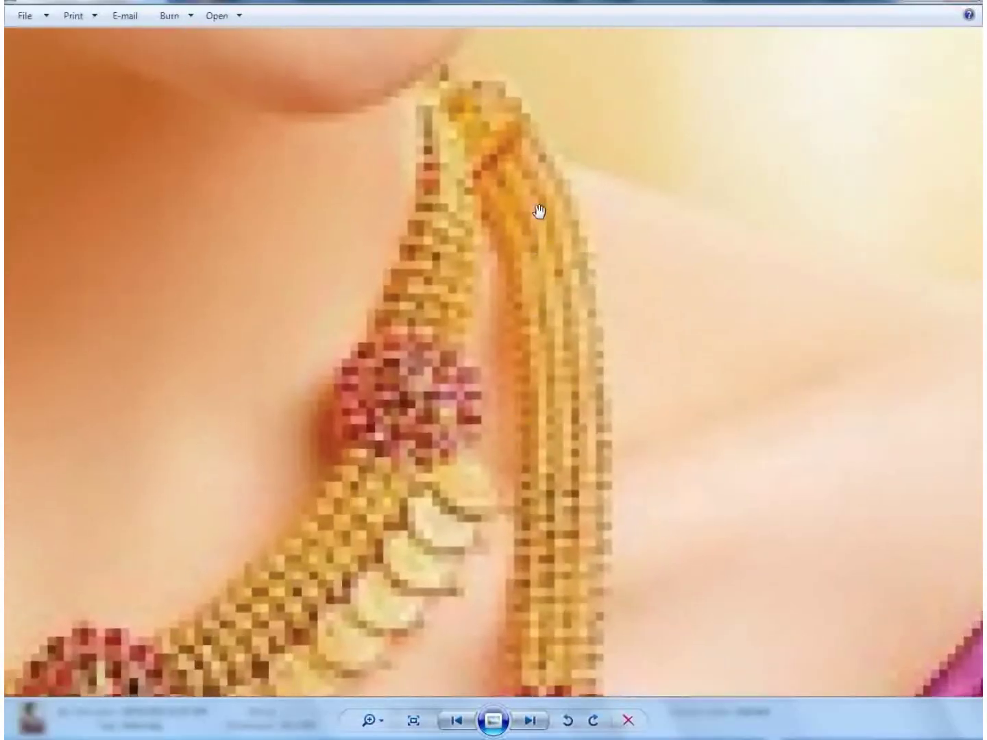
pyautogui.scroll(-2, 541, 329)
pyautogui.scroll(-3, 549, 358)
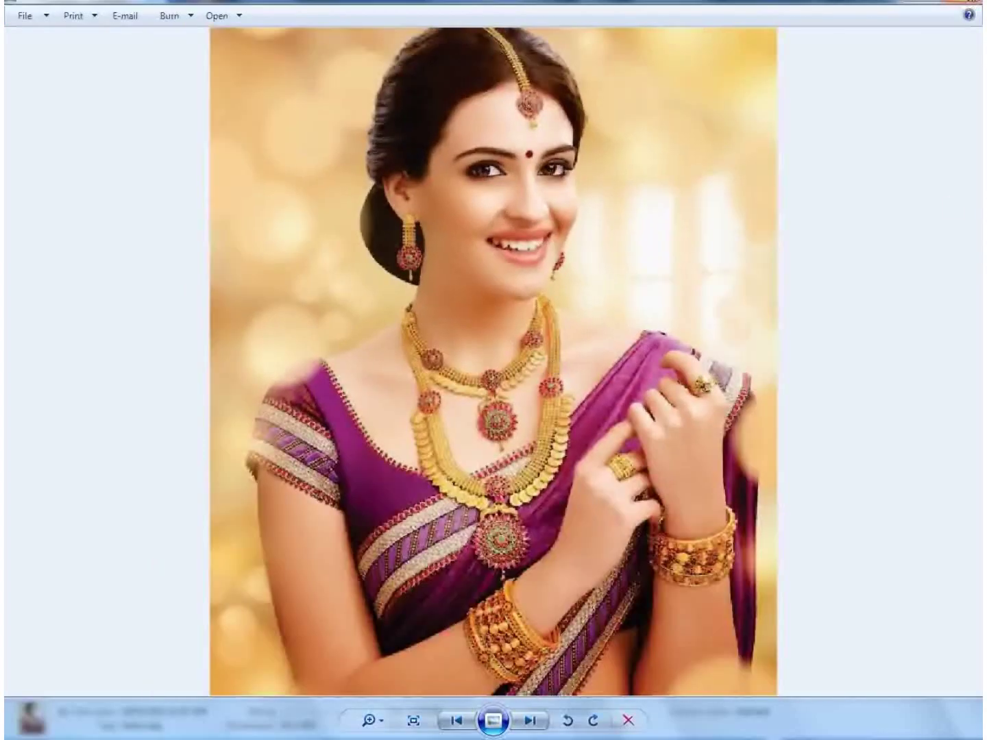
pyautogui.click(967, 2)
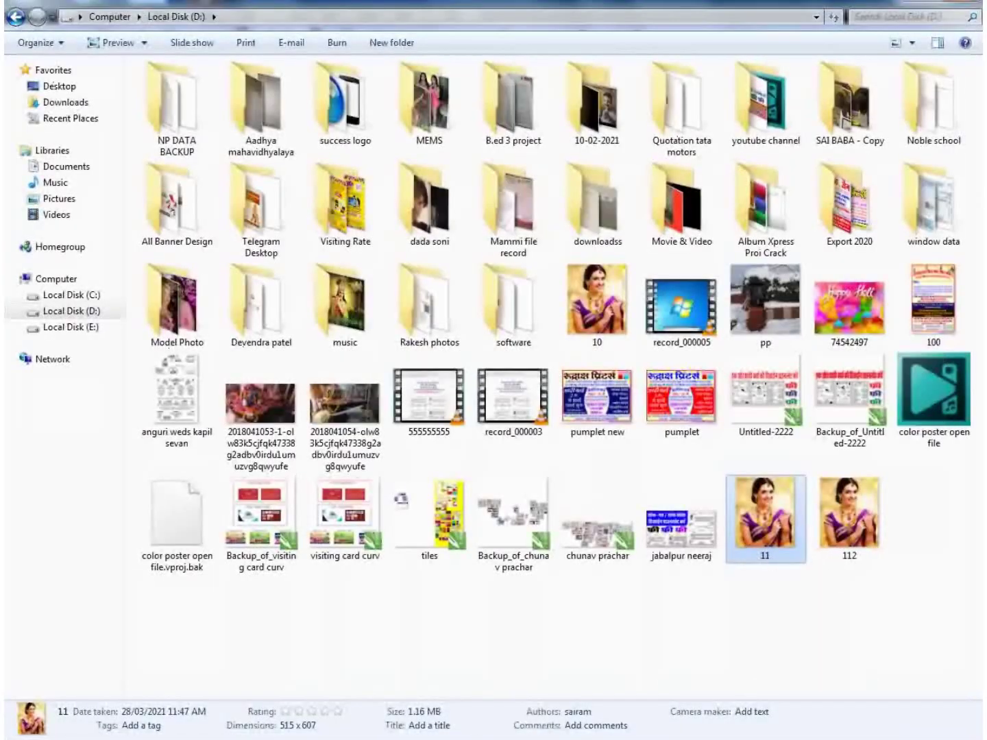
# Step: Switch to the blank CorelDRAW document and start an import from the Model Photo folder on drive D
pyautogui.moveTo(215, 739)
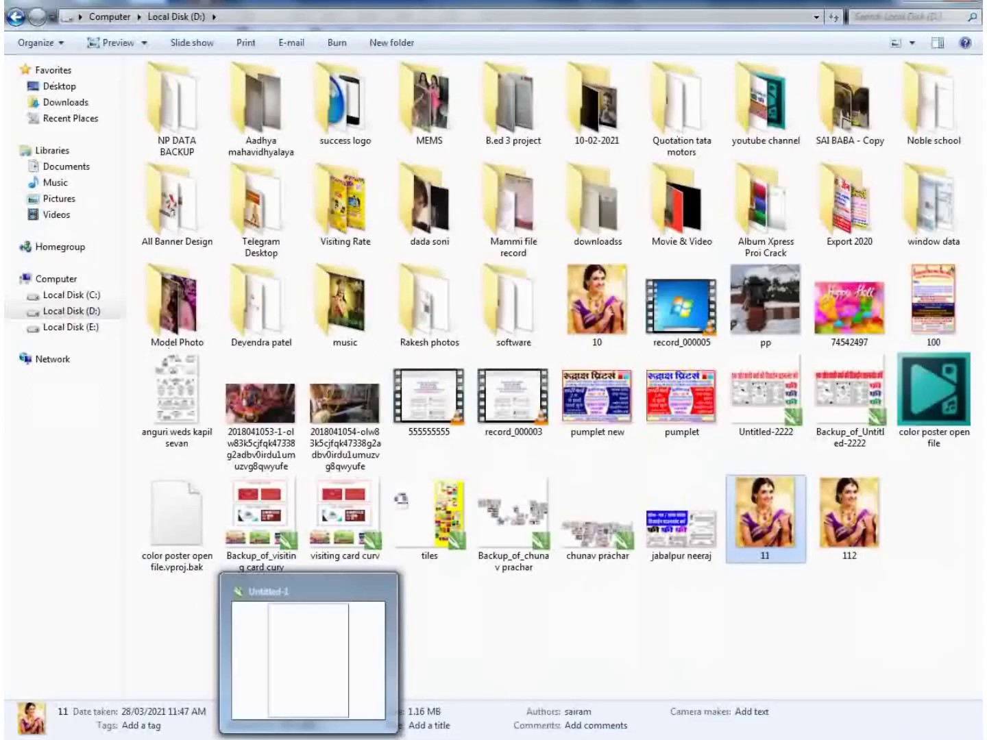
pyautogui.click(309, 739)
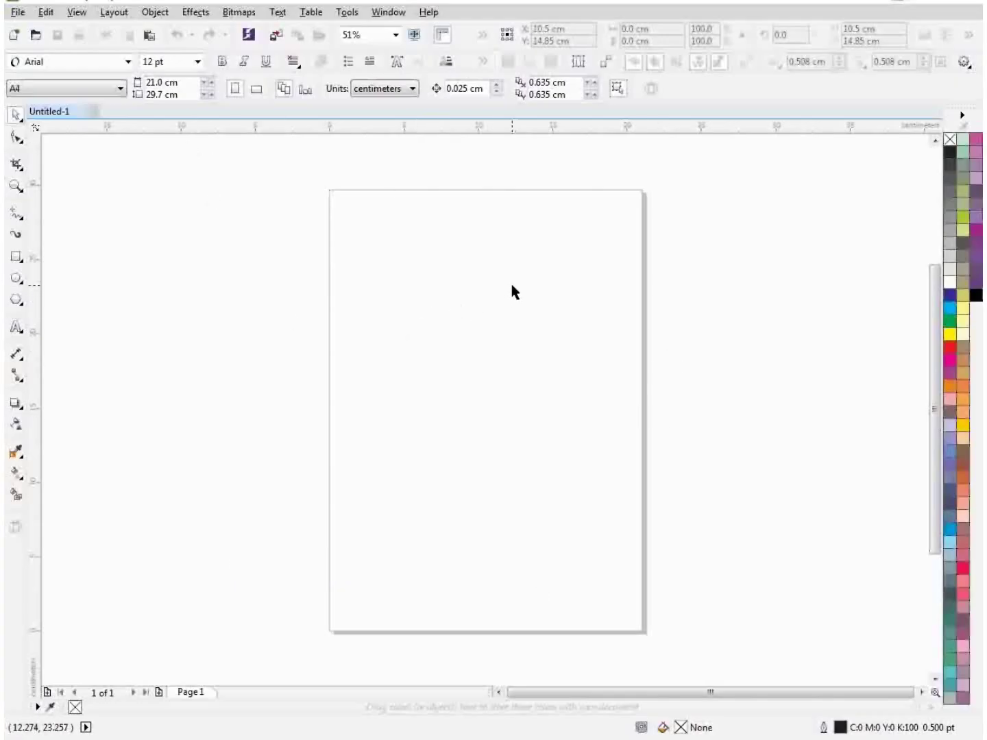
pyautogui.rightClick(443, 247)
pyautogui.click(460, 326)
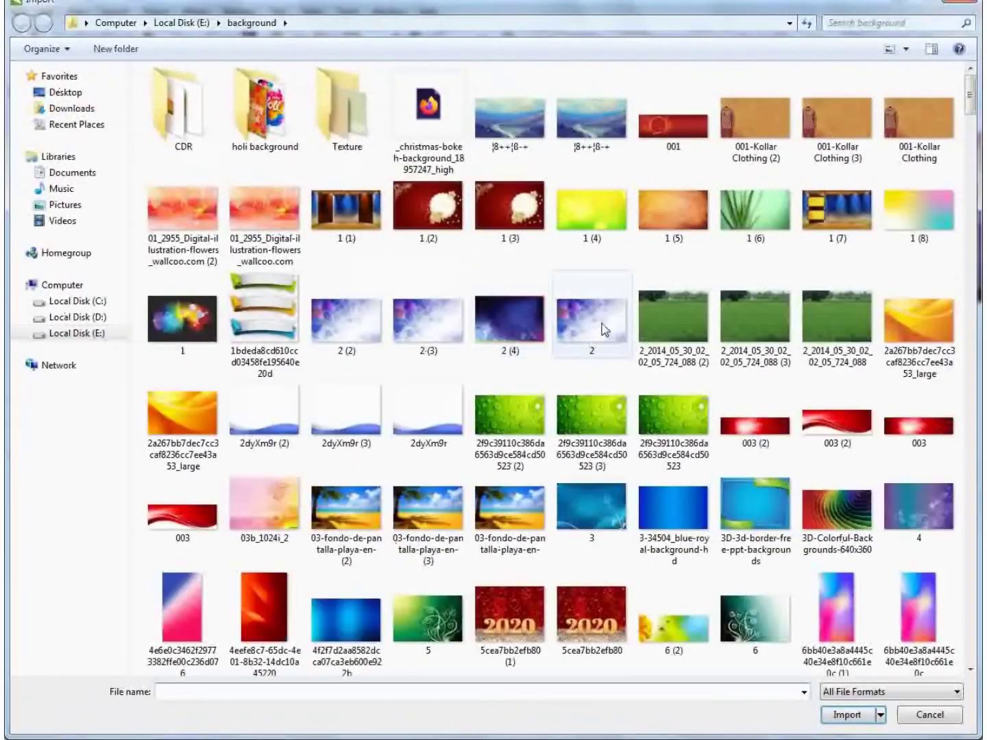
pyautogui.click(93, 319)
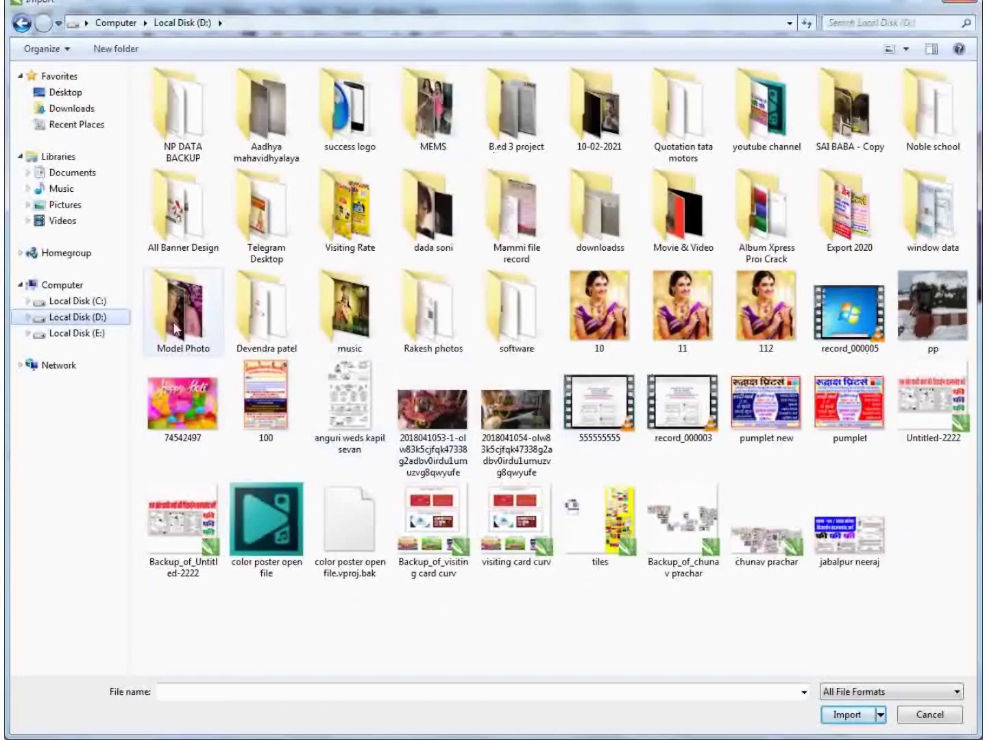
pyautogui.doubleClick(218, 332)
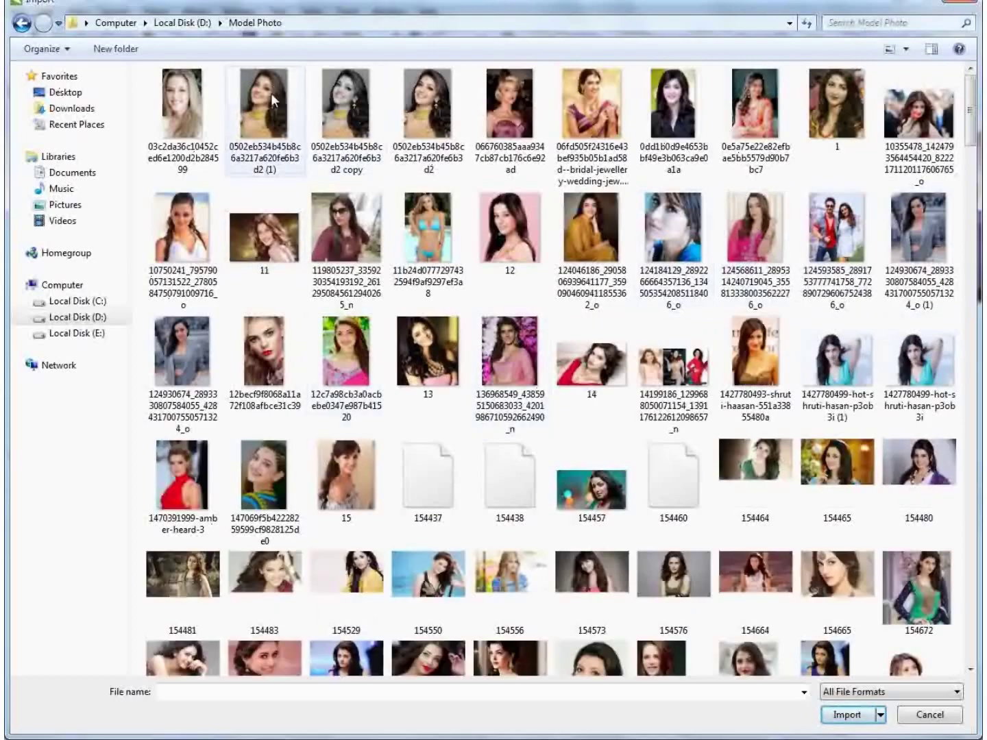
# Step: Import the square portrait of the woman with reddish-brown hair and place it on the page about 18 cm wide
pyautogui.click(191, 123)
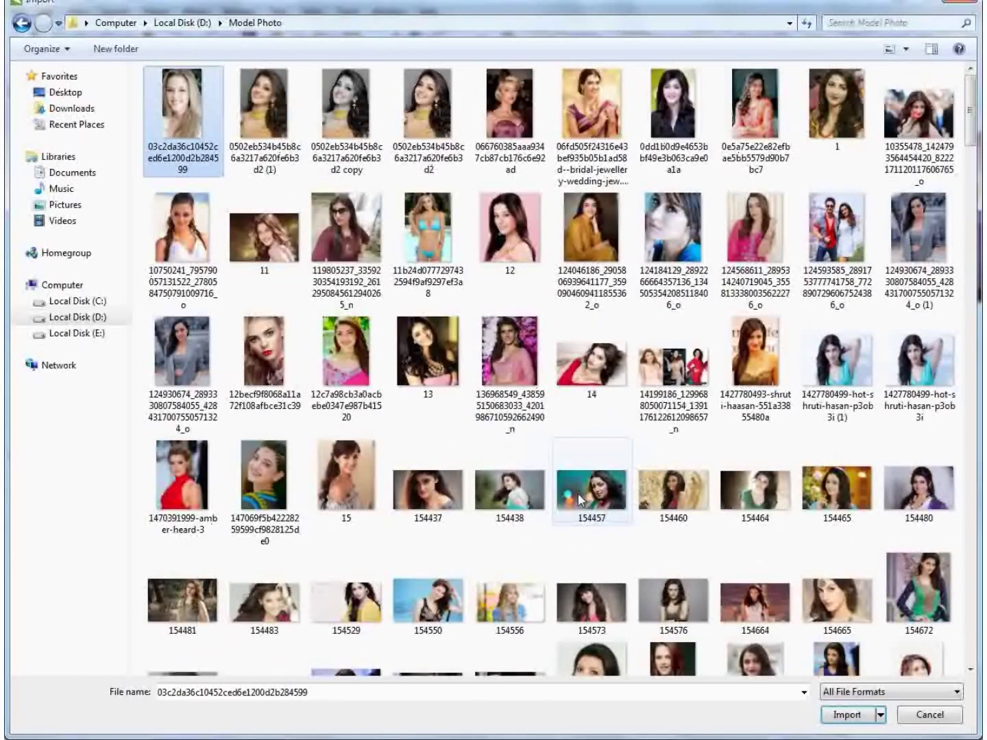
pyautogui.scroll(-10, 578, 493)
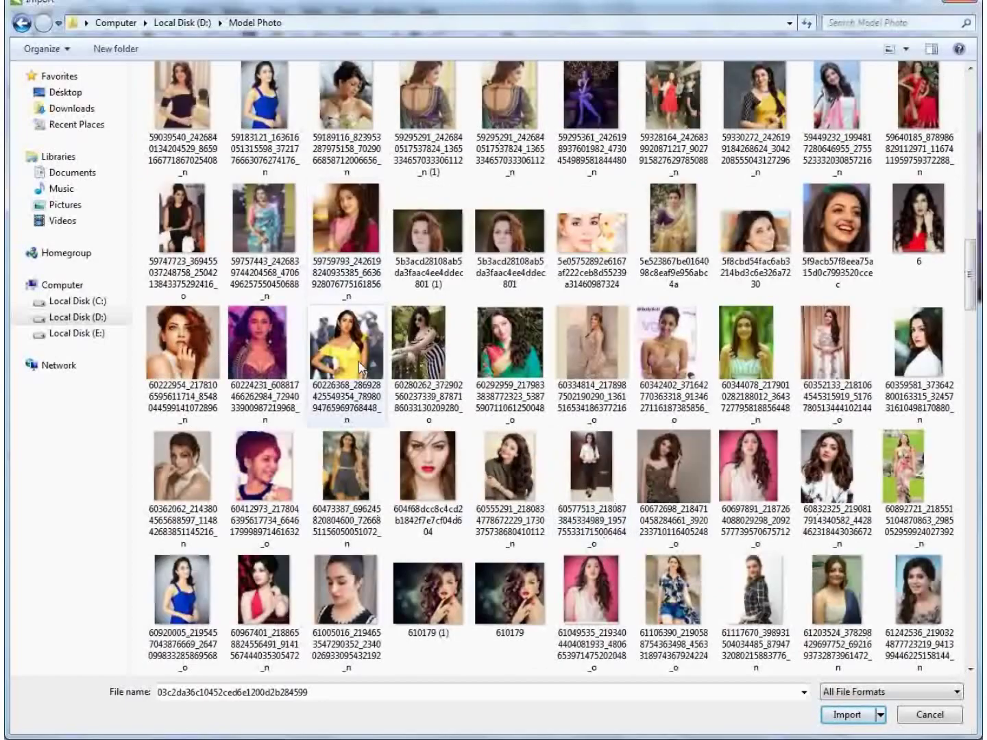
pyautogui.click(182, 357)
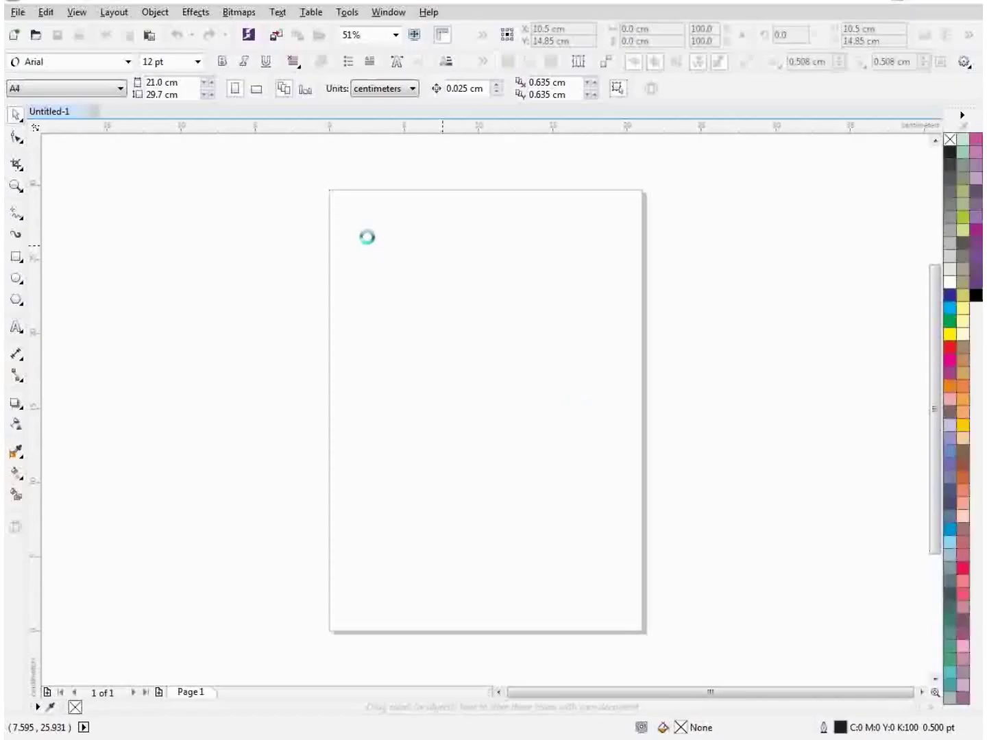
pyautogui.moveTo(359, 221); pyautogui.dragTo(638, 599)
pyautogui.scroll(3, 514, 311)
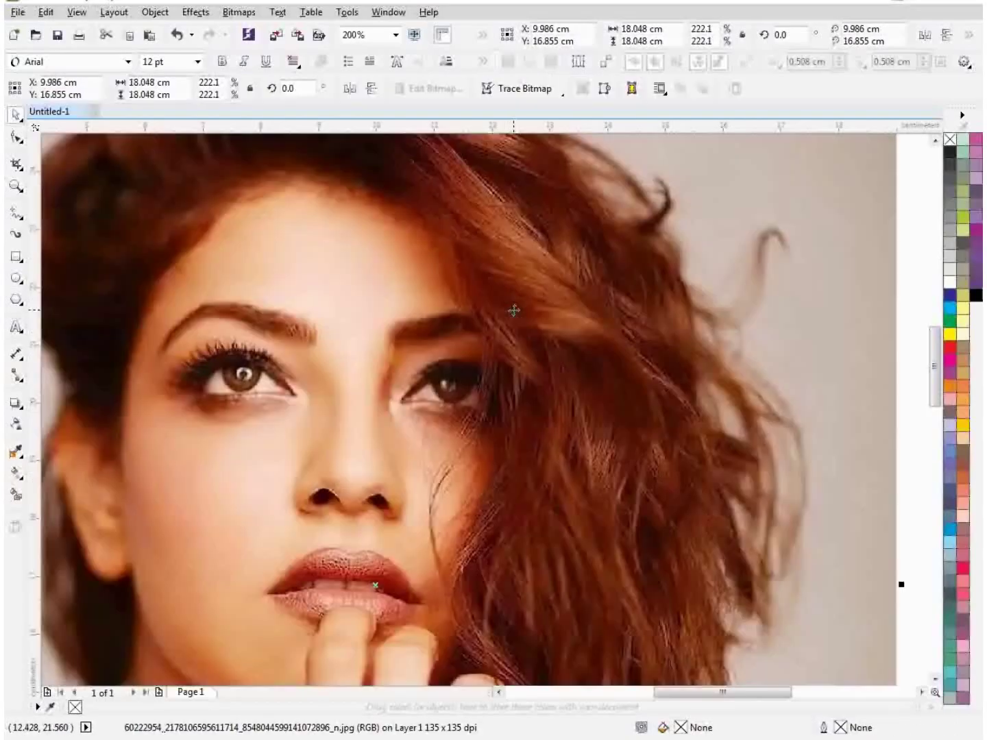
pyautogui.scroll(-2, 514, 310)
pyautogui.scroll(1, 495, 338)
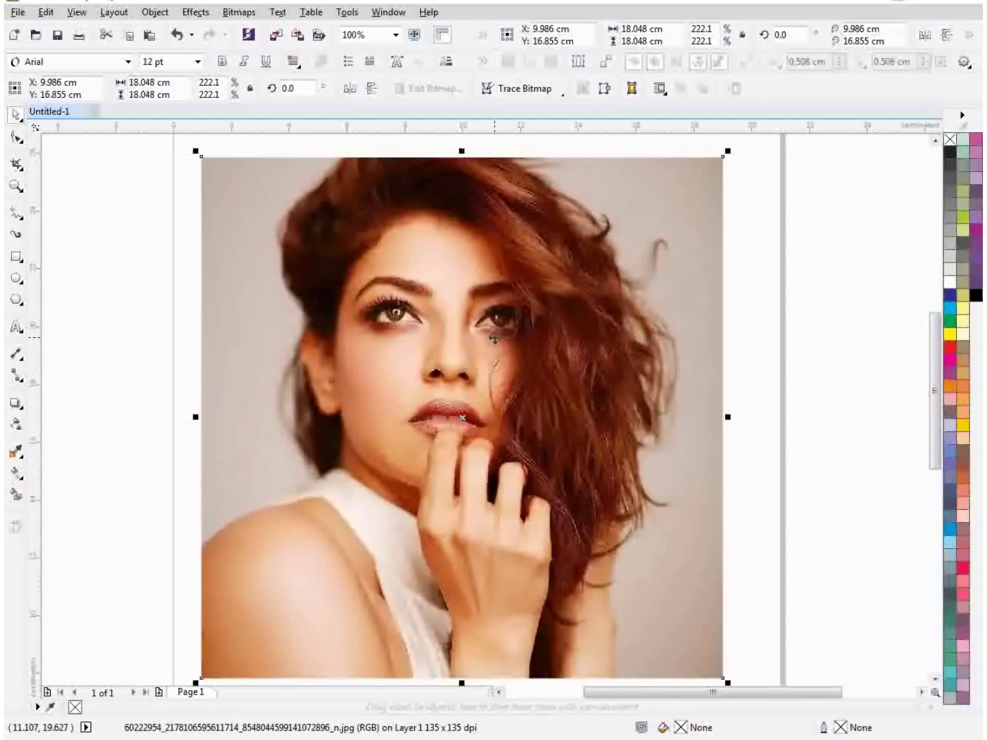
# Step: Start exporting the selected portrait to drive D as a JPEG named kajal
pyautogui.hotkey('ctrl', 'e')
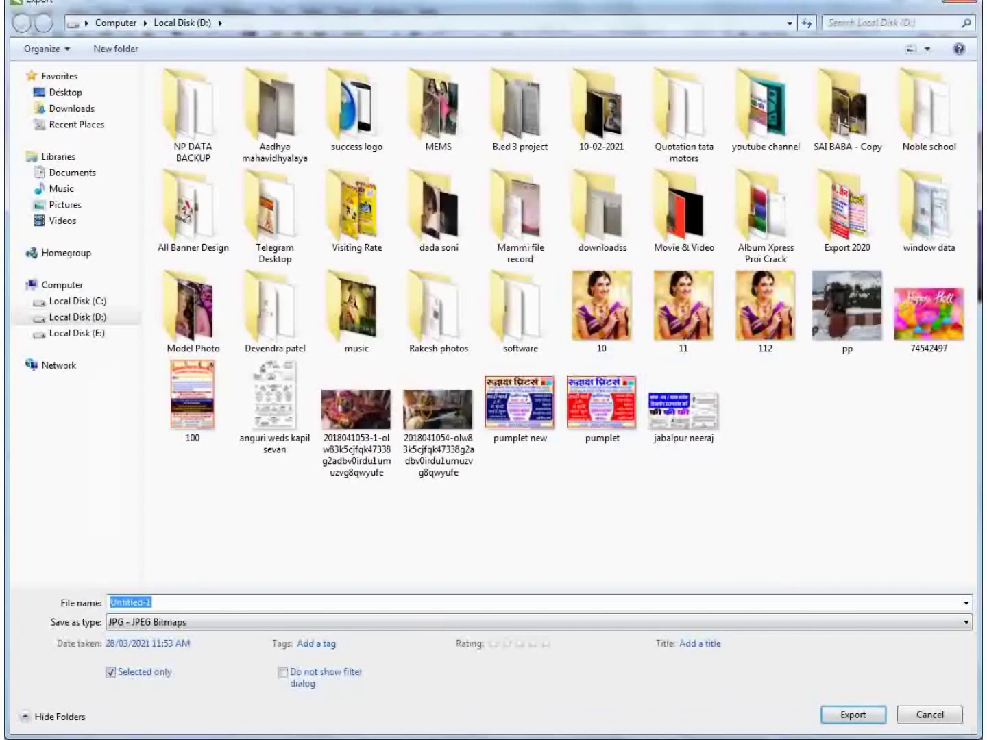
pyautogui.click(359, 604)
pyautogui.press('BackSpace')
pyautogui.press('BackSpace')
pyautogui.press('BackSpace')
pyautogui.press('BackSpace')
pyautogui.press('BackSpace')
pyautogui.press('BackSpace')
pyautogui.press('BackSpace')
pyautogui.press('BackSpace')
pyautogui.press('BackSpace')
pyautogui.press('BackSpace')
pyautogui.click(850, 714)
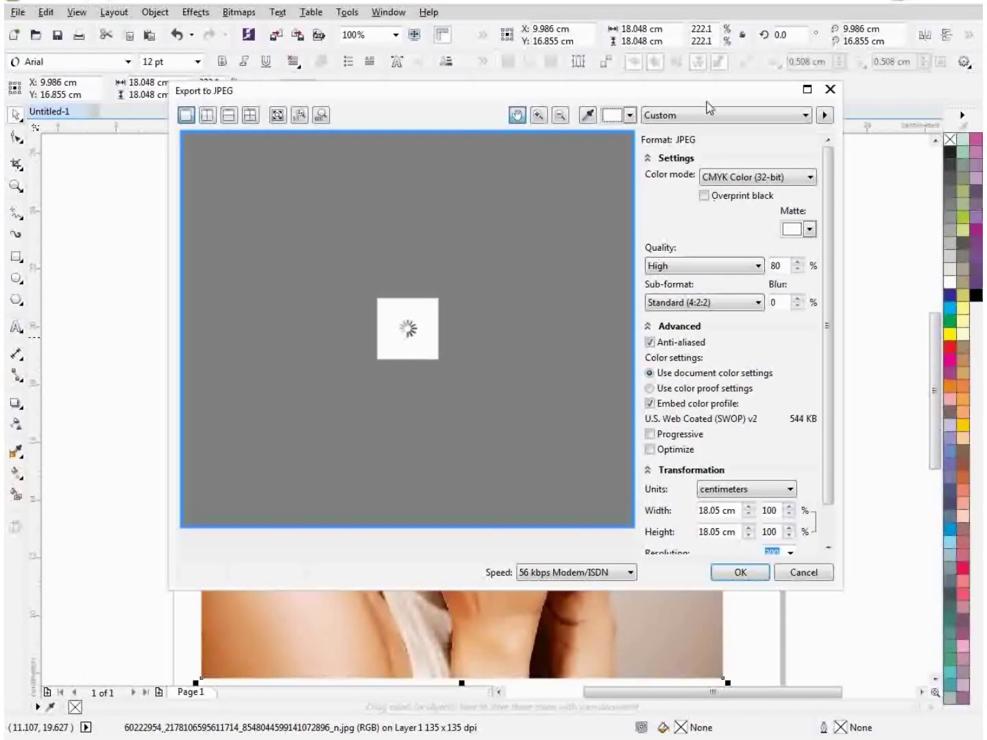
# Step: Enlarge the JPEG export preview and review the available color modes and quality levels
pyautogui.moveTo(710, 100); pyautogui.dragTo(575, 3)
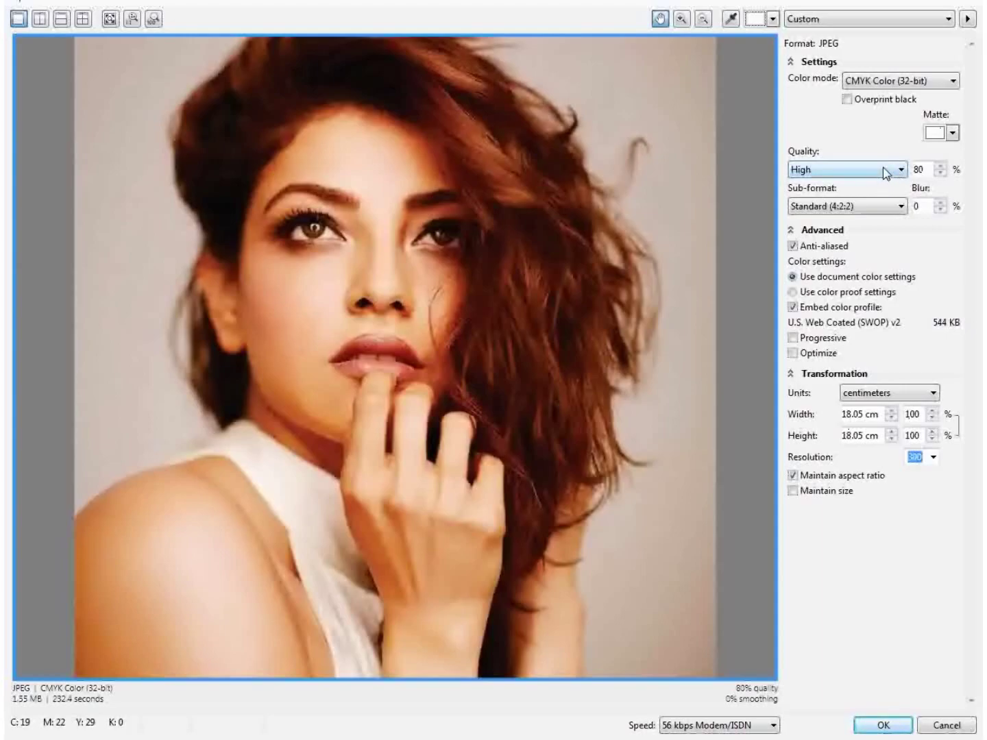
pyautogui.click(928, 83)
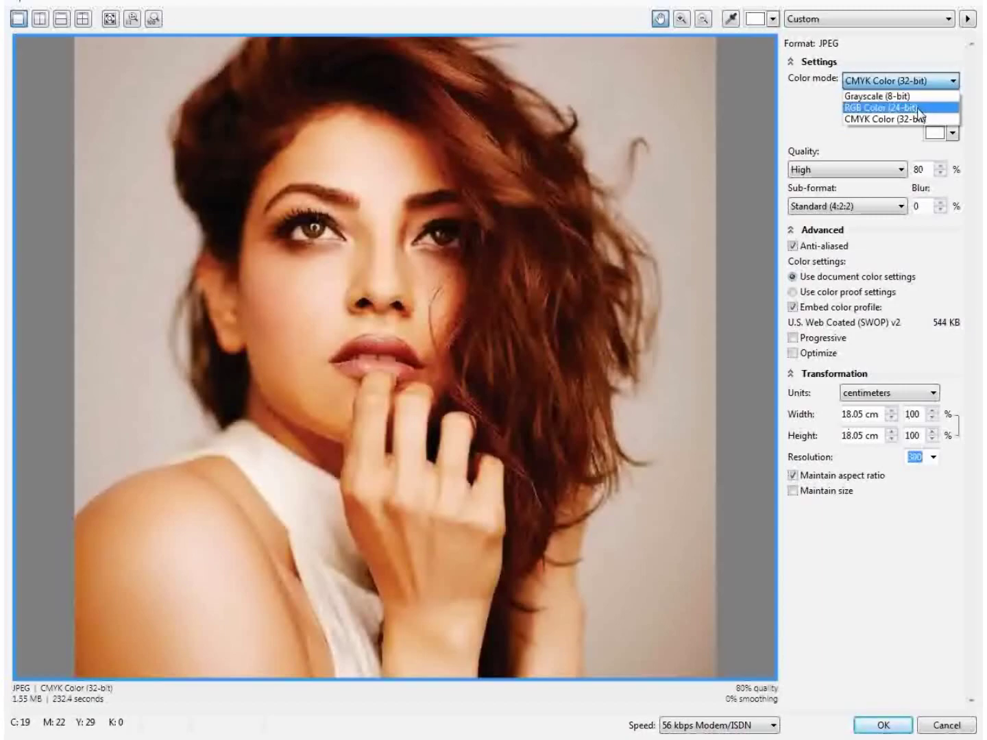
pyautogui.click(897, 172)
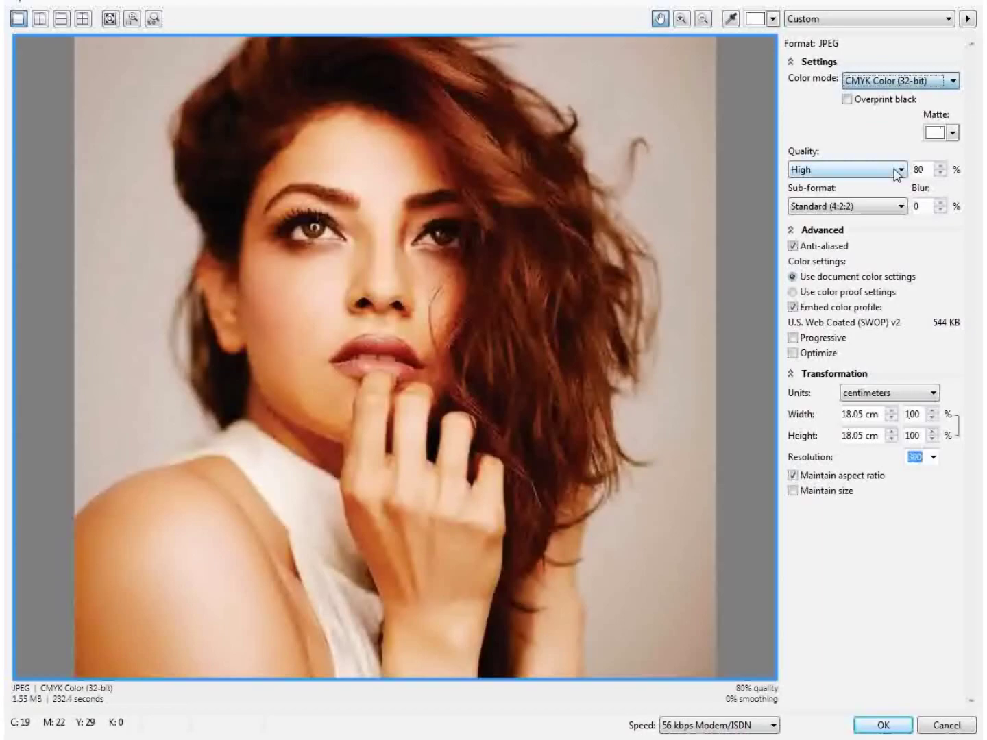
pyautogui.click(895, 170)
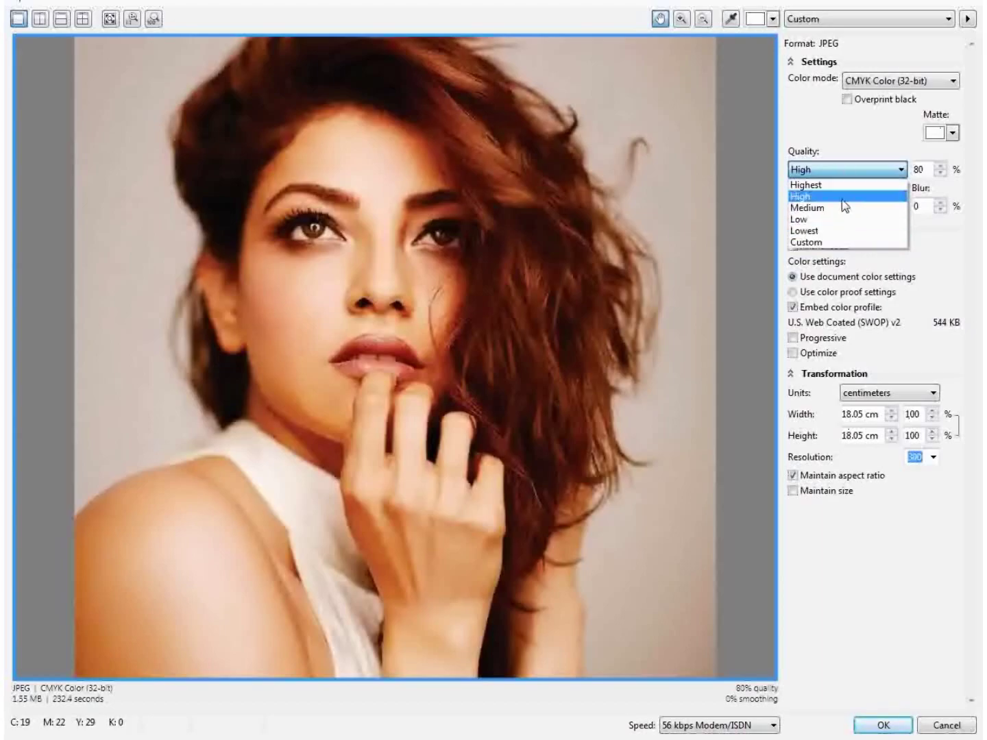
pyautogui.click(924, 243)
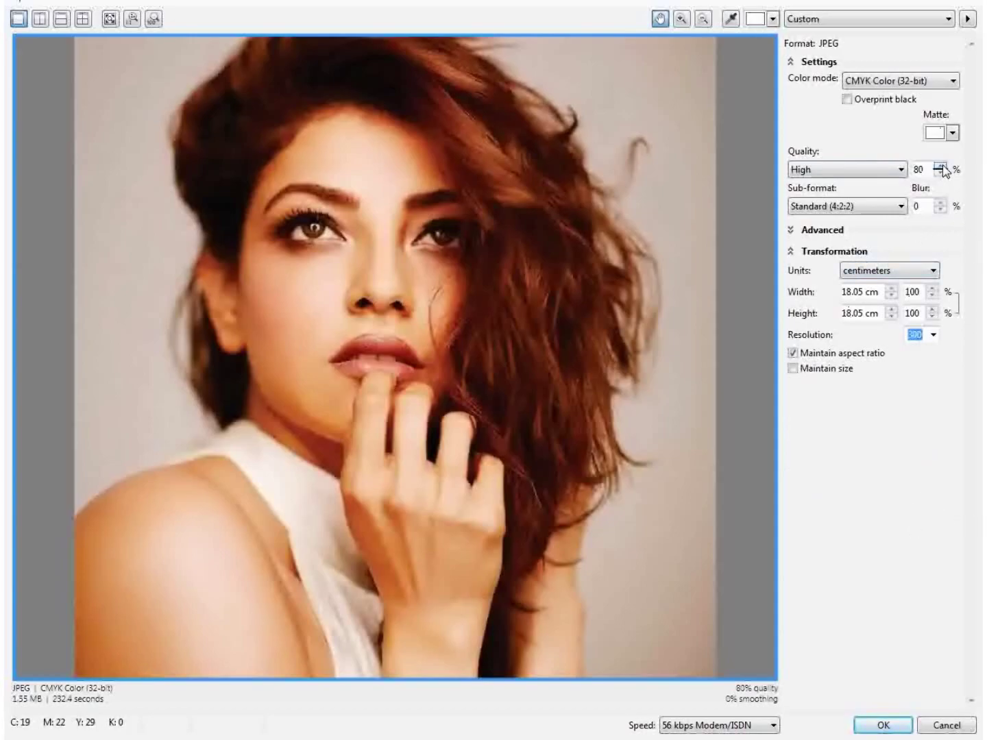
# Step: Set the export units to inches and the height to 14 inches at resolution 300, and complete the JPEG export
pyautogui.click(908, 275)
pyautogui.click(898, 289)
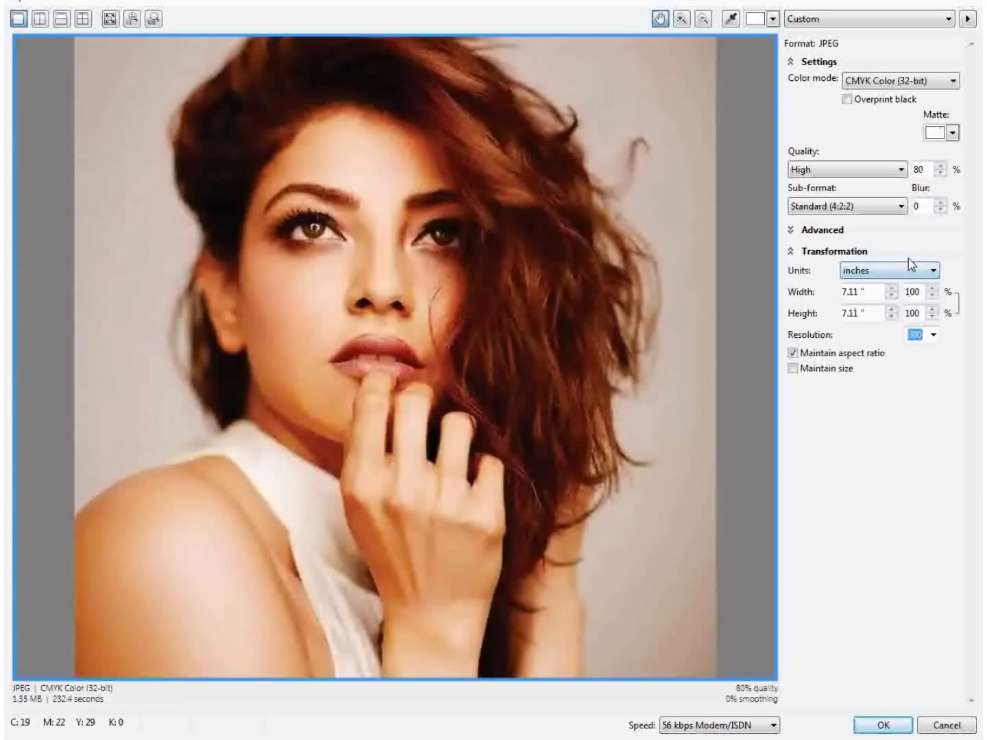
pyautogui.click(932, 335)
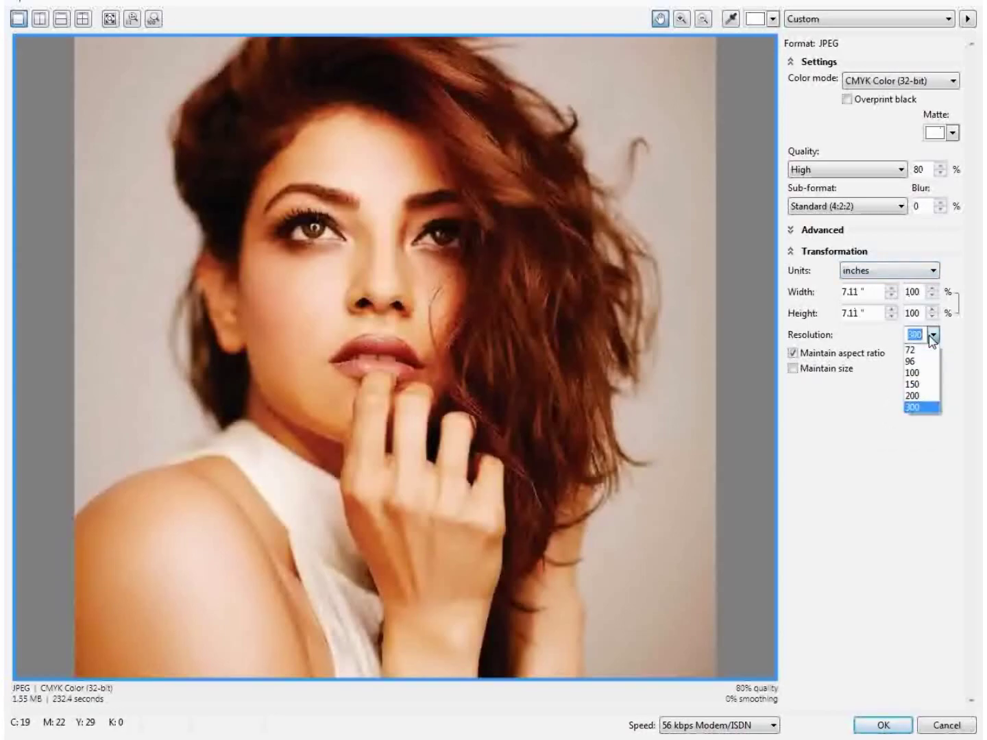
pyautogui.click(932, 337)
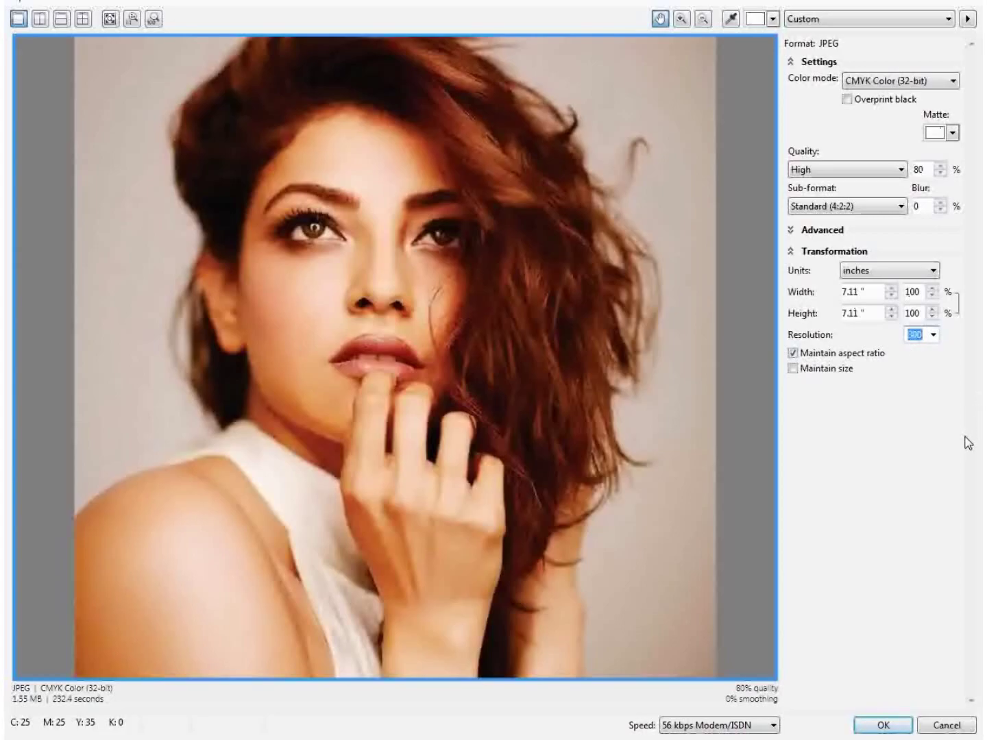
pyautogui.click(881, 275)
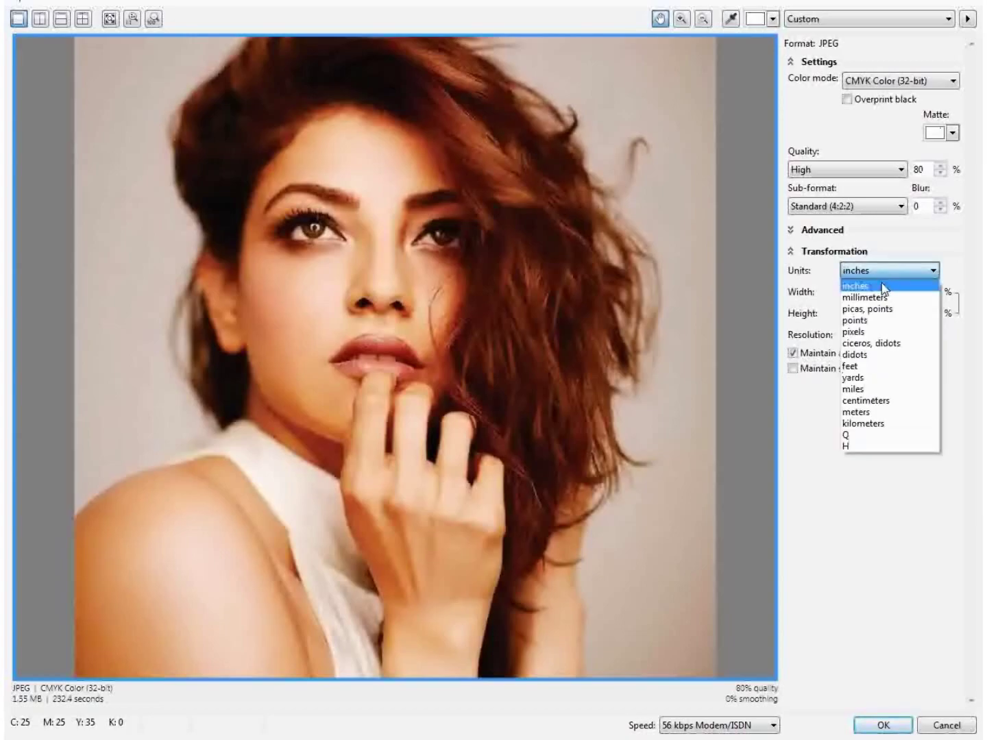
pyautogui.click(883, 288)
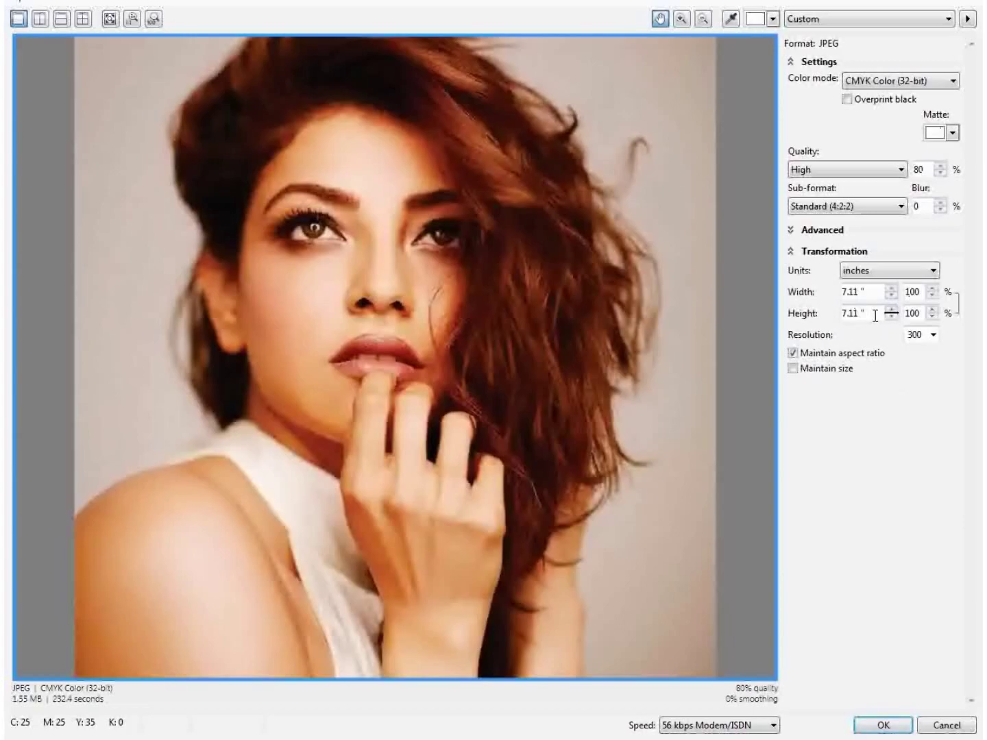
pyautogui.moveTo(876, 316); pyautogui.dragTo(842, 323)
pyautogui.write('14')
pyautogui.click(885, 725)
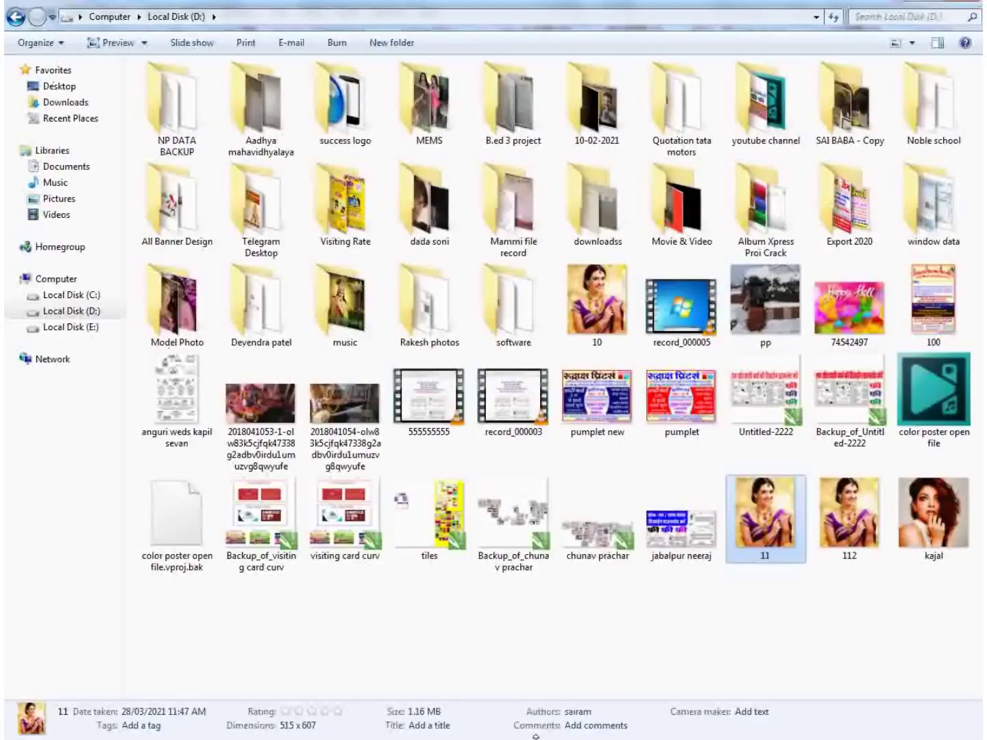
# Step: Open the exported image kajal from drive D in the photo viewer
pyautogui.click(602, 630)
pyautogui.click(946, 514)
pyautogui.doubleClick(947, 513)
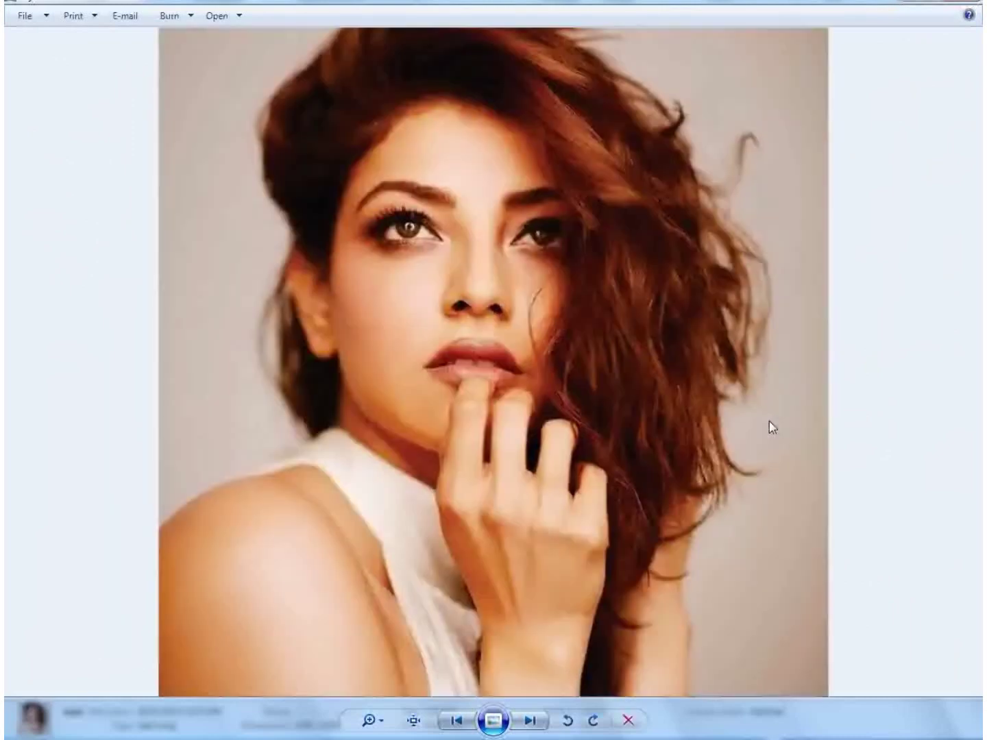
# Step: Examine the sharpness of the face and hair in image kajal at high magnification, and close the viewer
pyautogui.scroll(3, 593, 275)
pyautogui.scroll(-2, 418, 353)
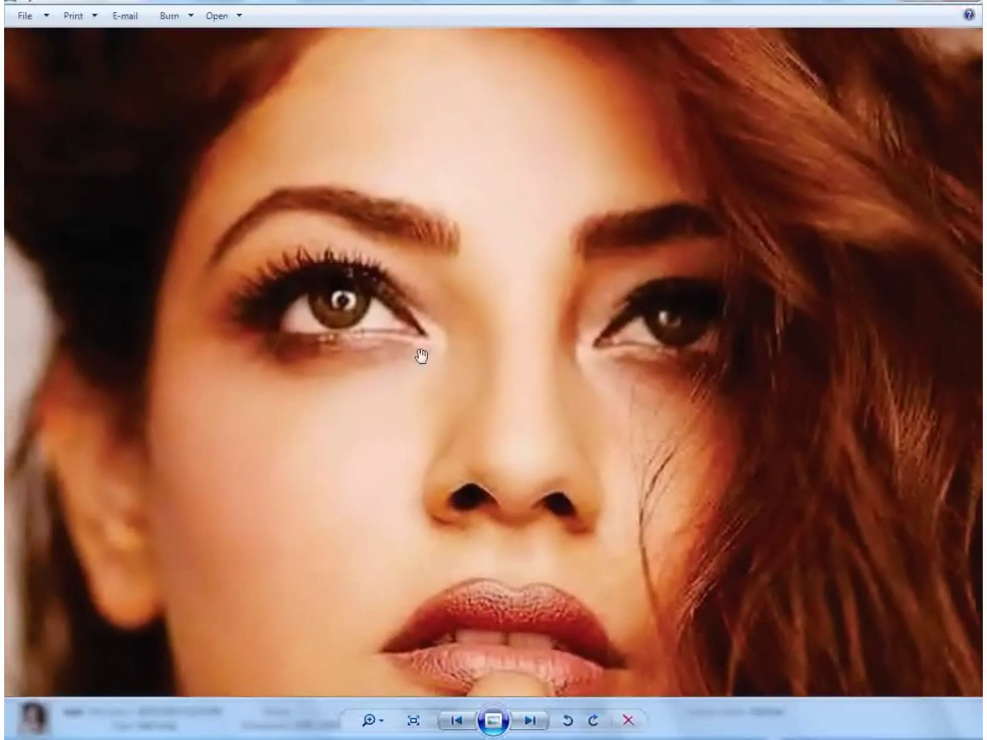
pyautogui.scroll(4, 325, 521)
pyautogui.scroll(-4, 391, 318)
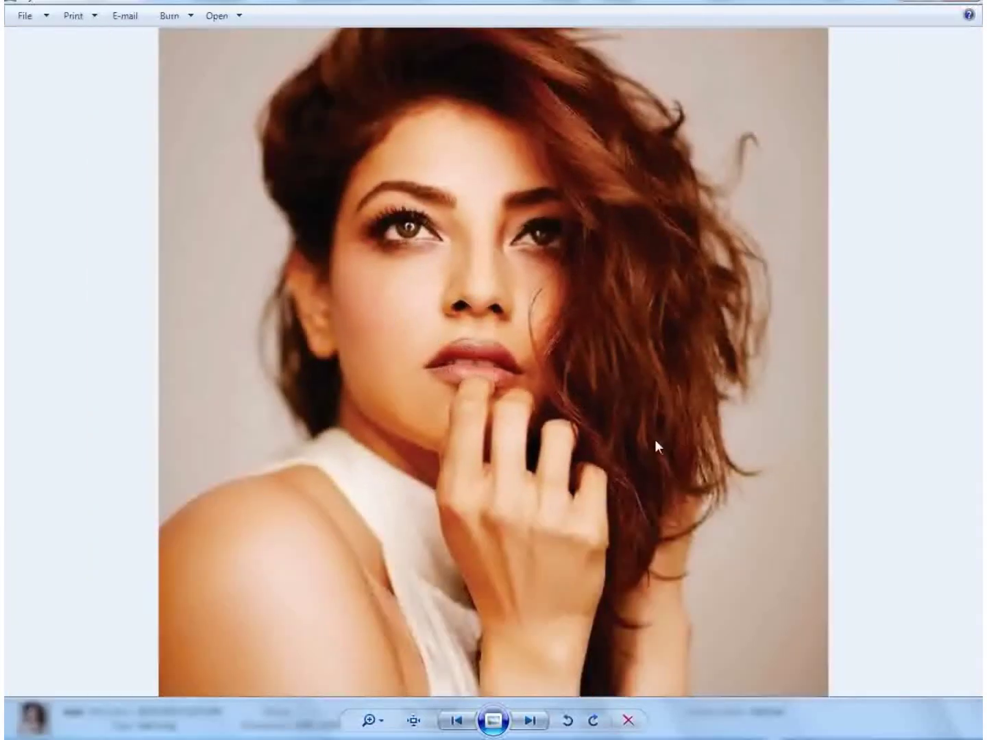
pyautogui.scroll(3, 658, 428)
pyautogui.scroll(-3, 660, 414)
pyautogui.click(968, 3)
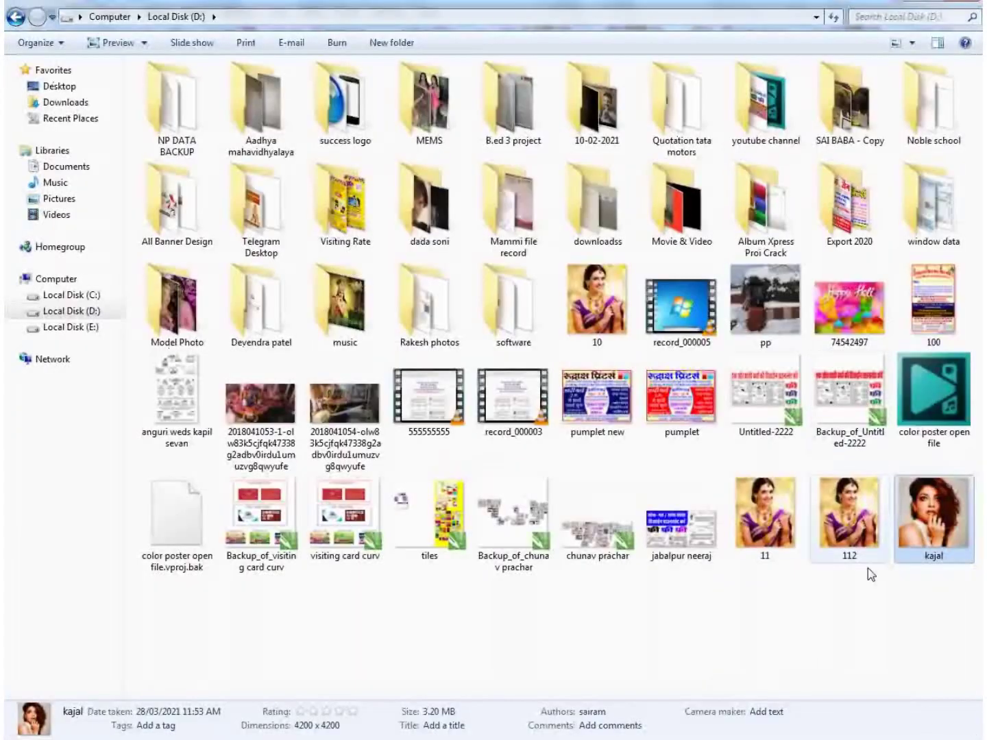
# Step: Switch to CorelDRAW and start exporting the selected portrait photo as a JPEG named kajal12 on drive D
pyautogui.moveTo(934, 518); pyautogui.dragTo(430, 551)
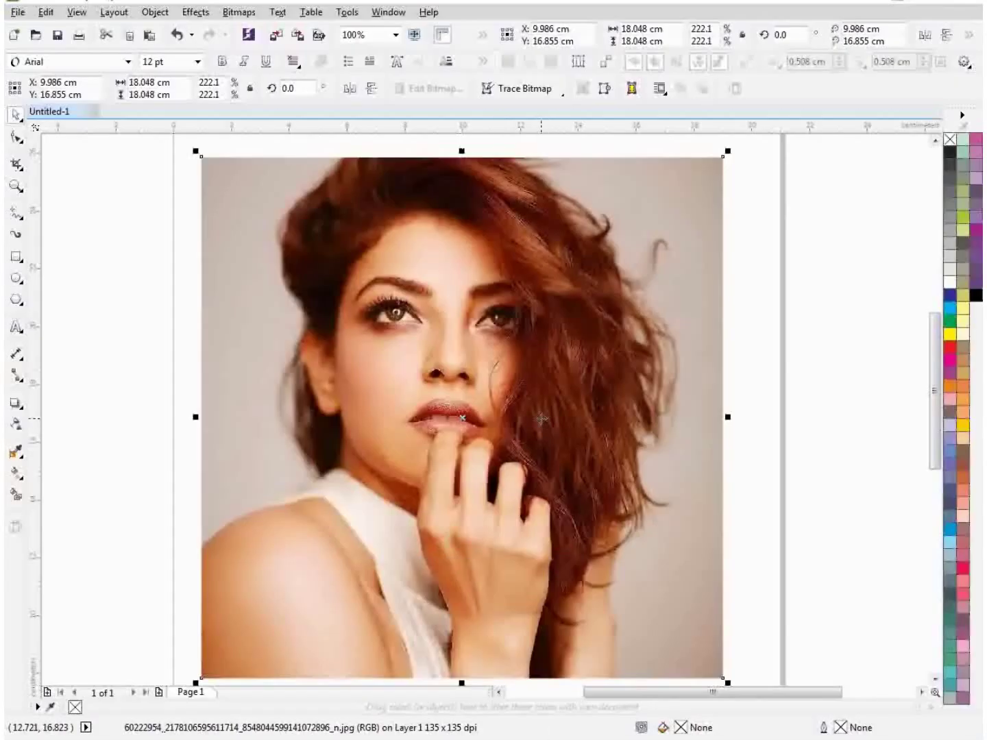
pyautogui.hotkey('ctrl', 'e')
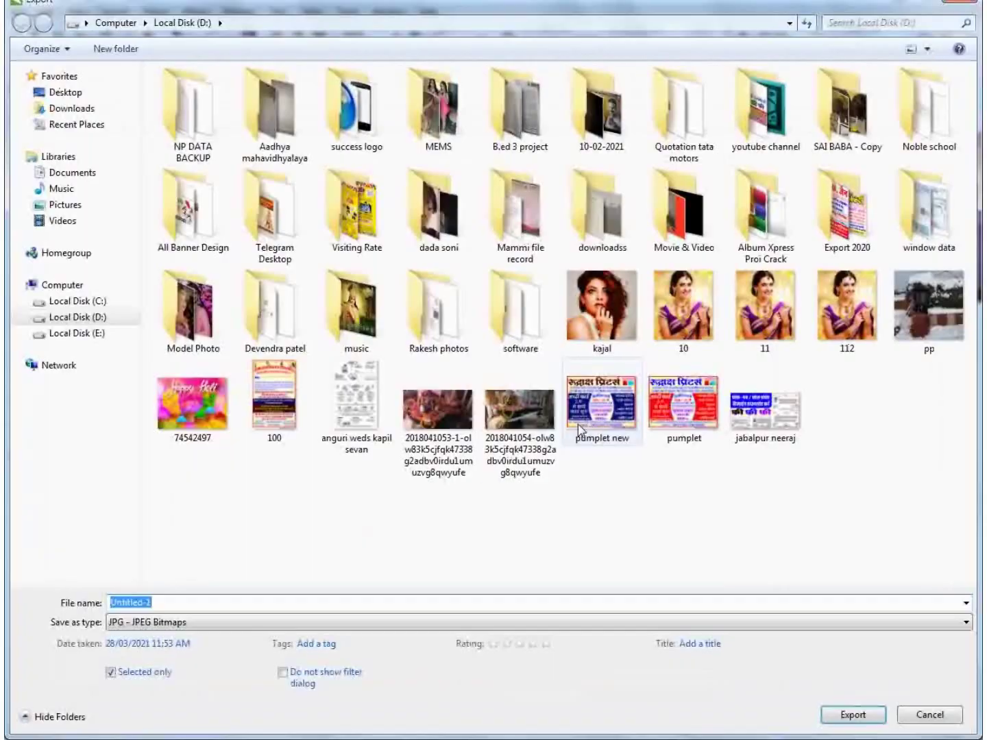
pyautogui.click(261, 602)
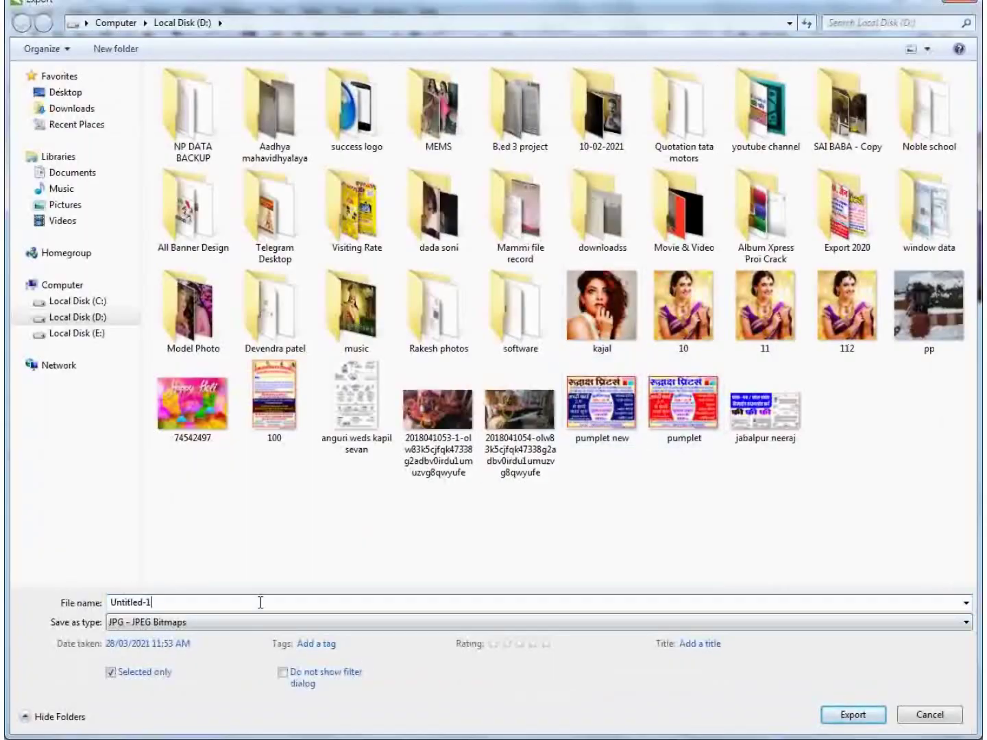
pyautogui.click(579, 347)
pyautogui.doubleClick(268, 604)
pyautogui.click(269, 604)
pyautogui.write('12')
pyautogui.click(854, 716)
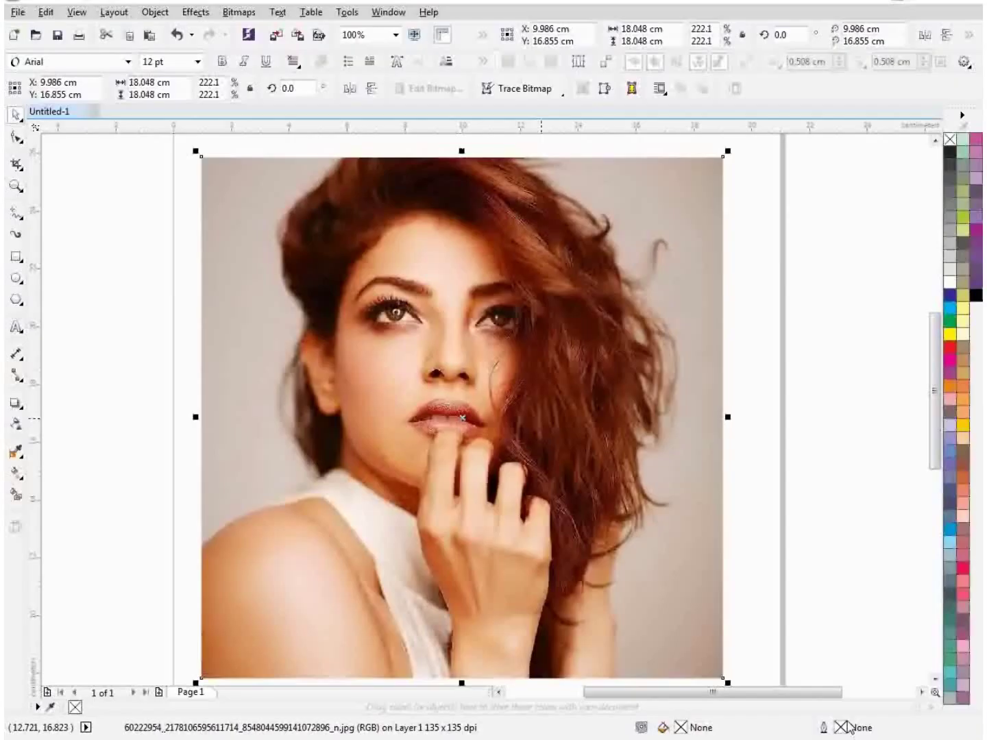
# Step: Enlarge the JPEG export preview, set the resolution to 72, and complete the export
pyautogui.moveTo(782, 305); pyautogui.dragTo(591, 121)
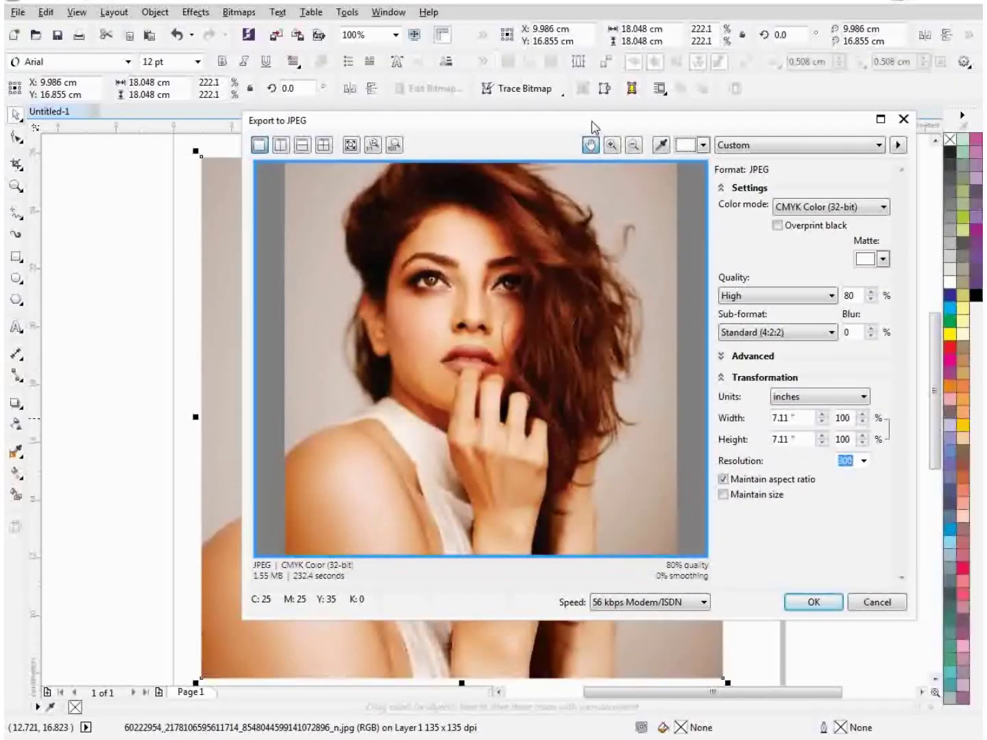
pyautogui.doubleClick(591, 121)
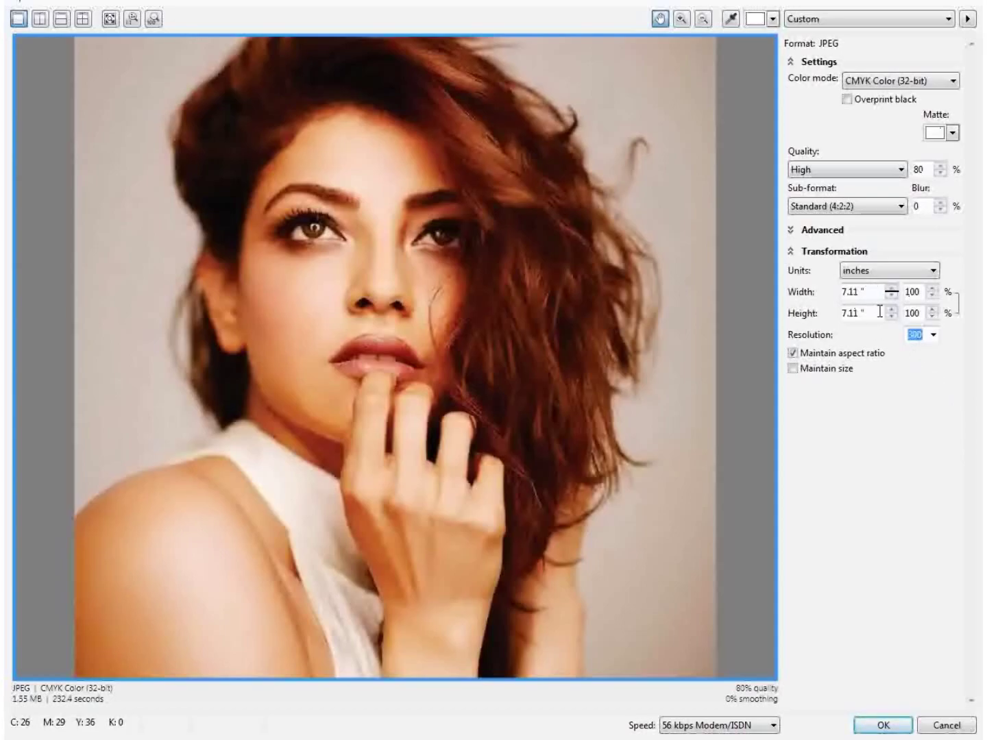
pyautogui.click(935, 336)
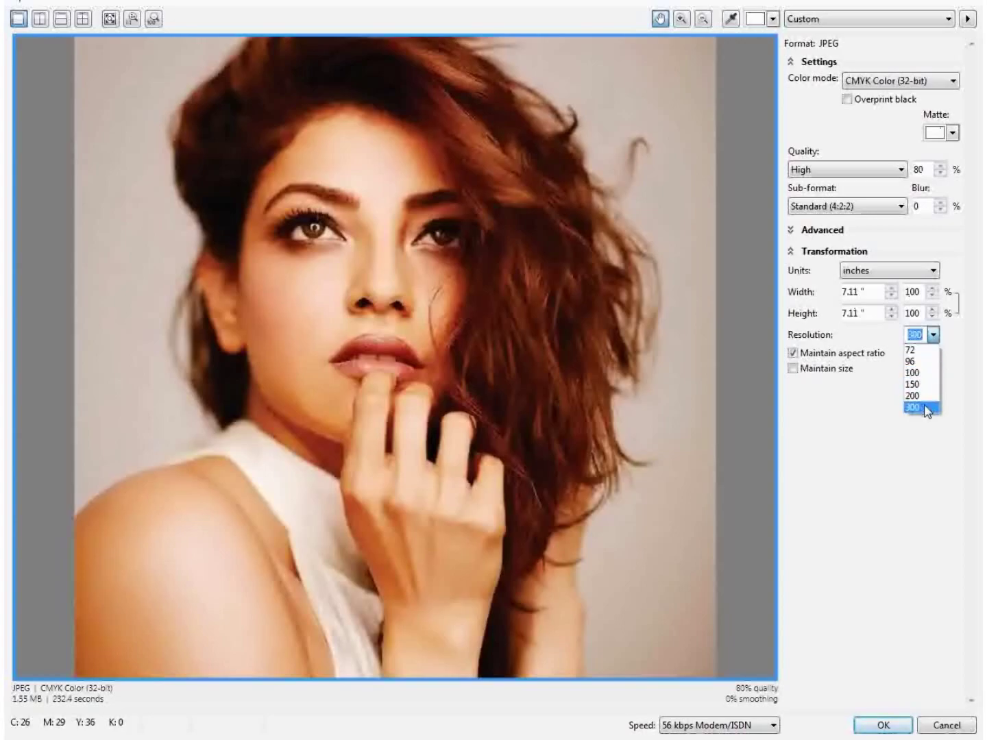
pyautogui.click(918, 350)
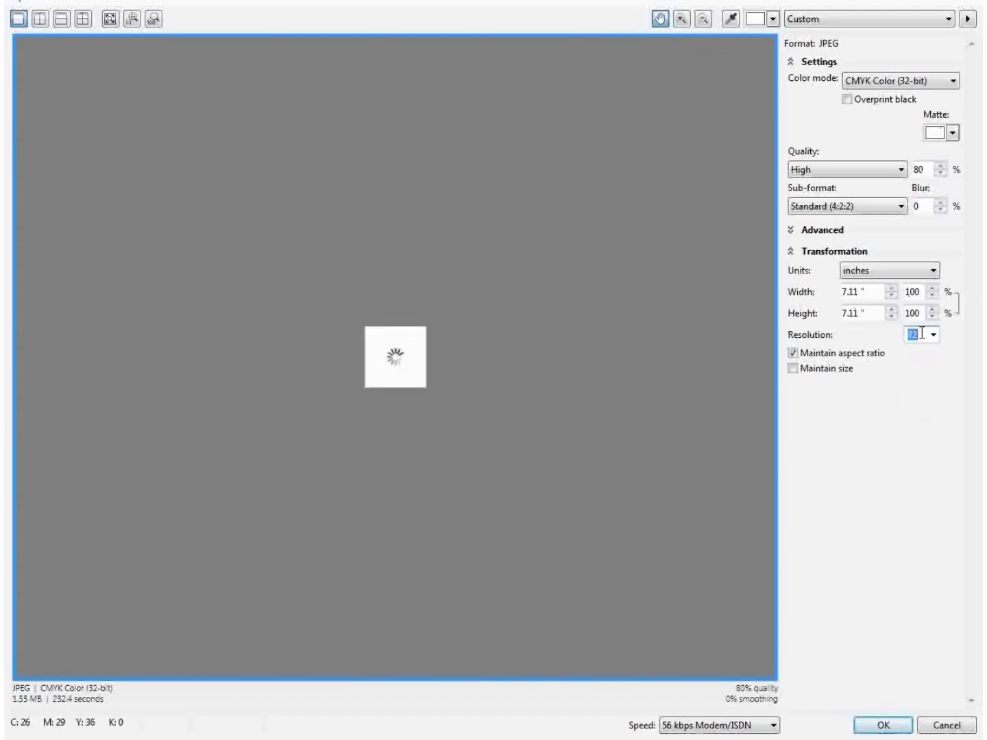
pyautogui.click(878, 725)
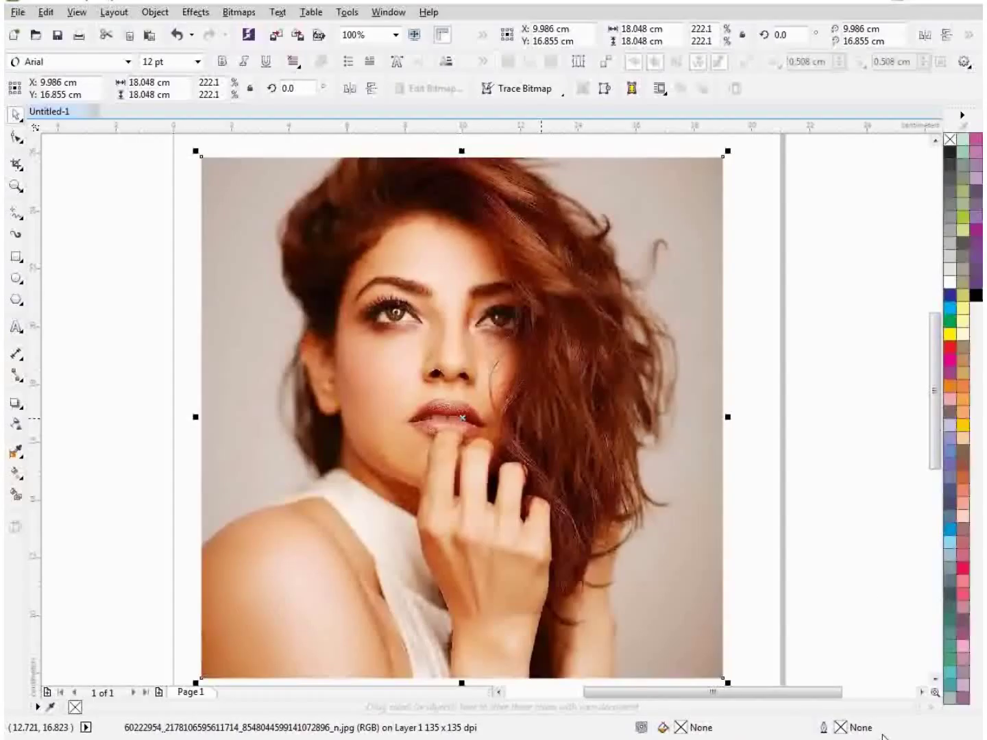
# Step: Switch to the drive D folder and open the exported image kajal12 in the photo viewer
pyautogui.click(822, 392)
pyautogui.click(541, 730)
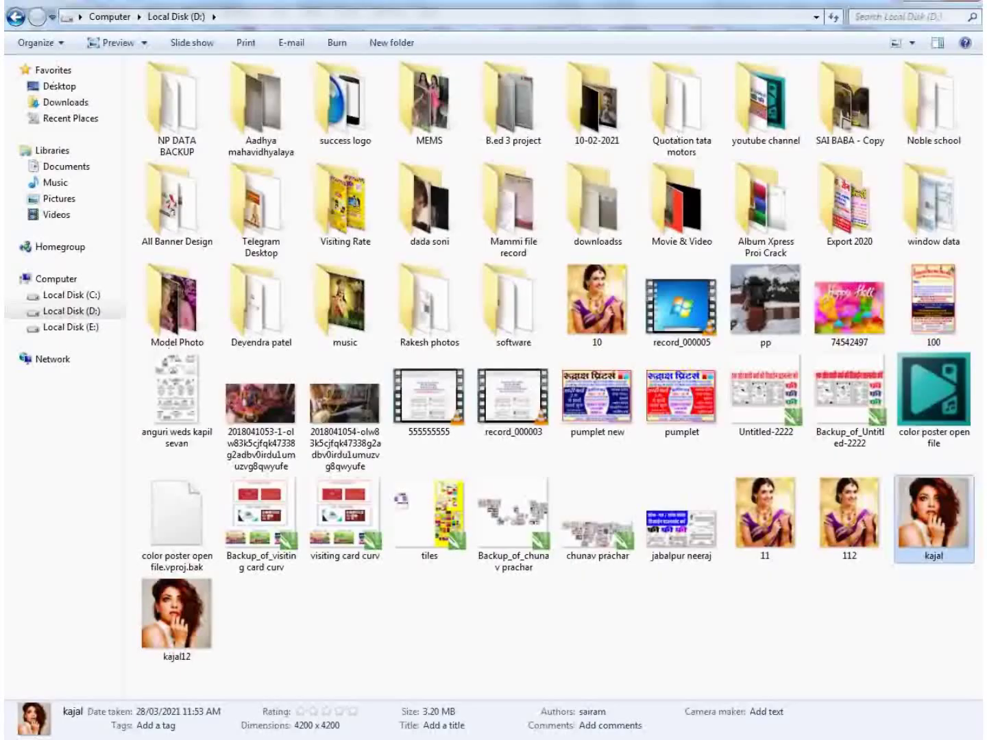
pyautogui.doubleClick(188, 612)
# Step: Examine the sharpness of the face, hair and hand in image kajal12 at high magnification, and close the viewer
pyautogui.scroll(4, 486, 278)
pyautogui.scroll(3, 452, 478)
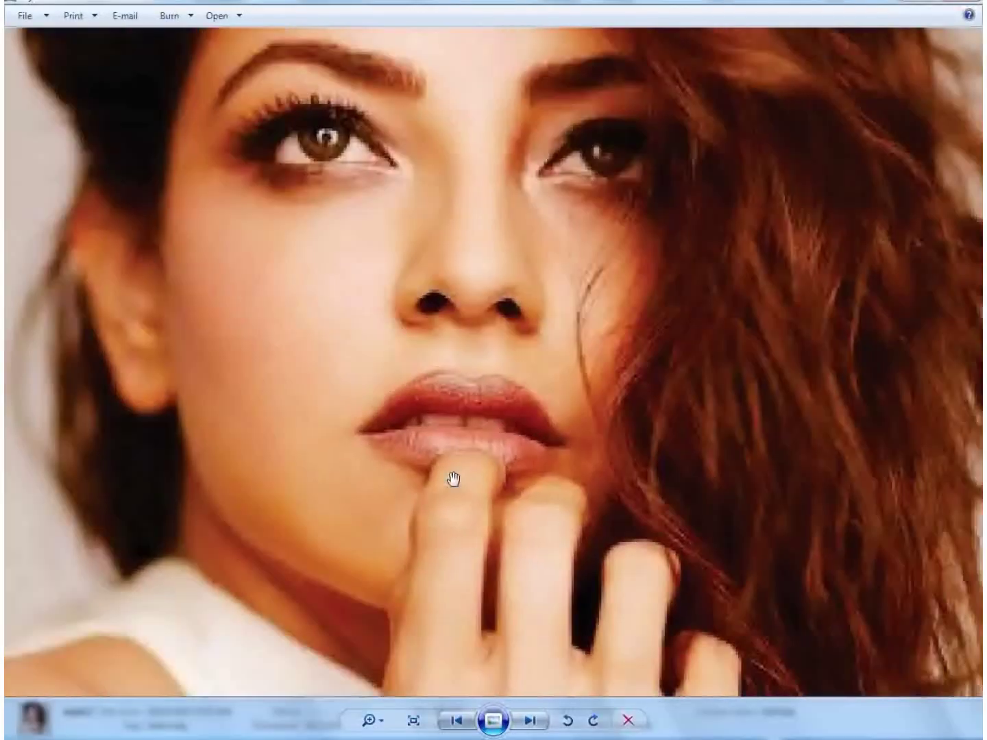
pyautogui.moveTo(264, 182); pyautogui.dragTo(436, 392)
pyautogui.scroll(-3, 436, 393)
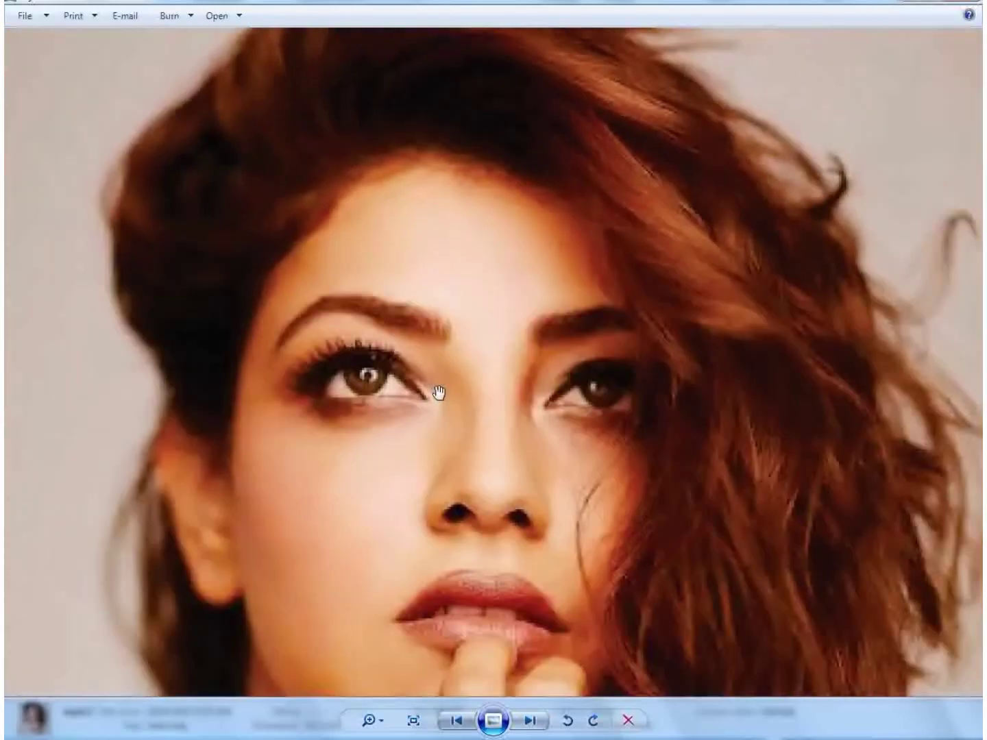
pyautogui.scroll(-3, 608, 295)
pyautogui.scroll(2, 697, 322)
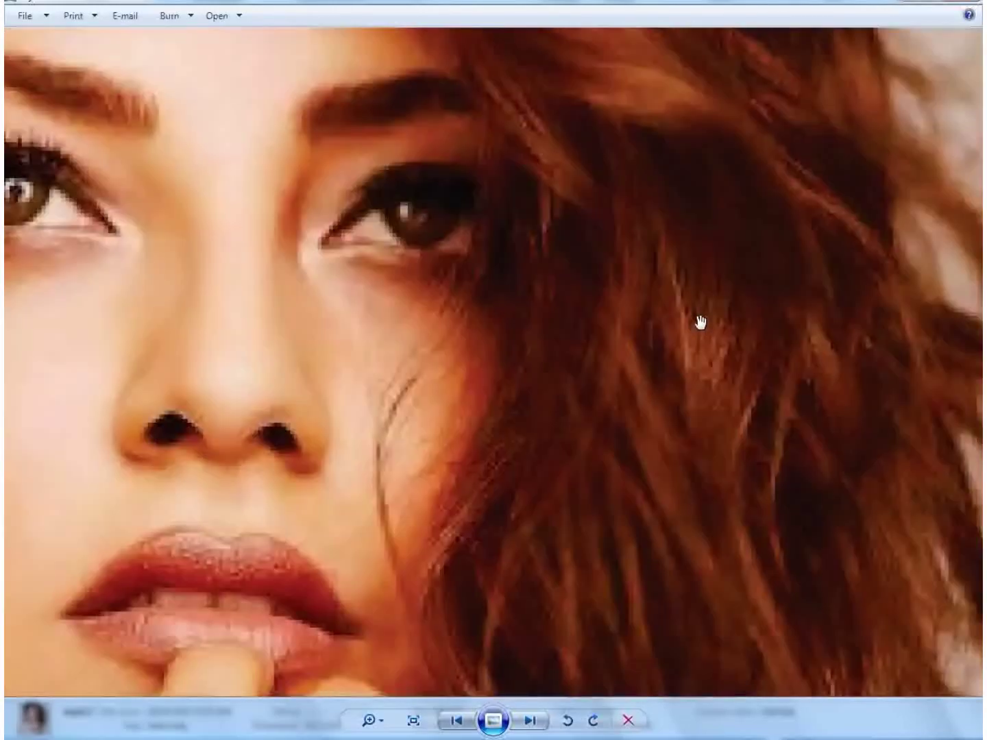
pyautogui.scroll(-5, 705, 330)
pyautogui.scroll(2, 373, 437)
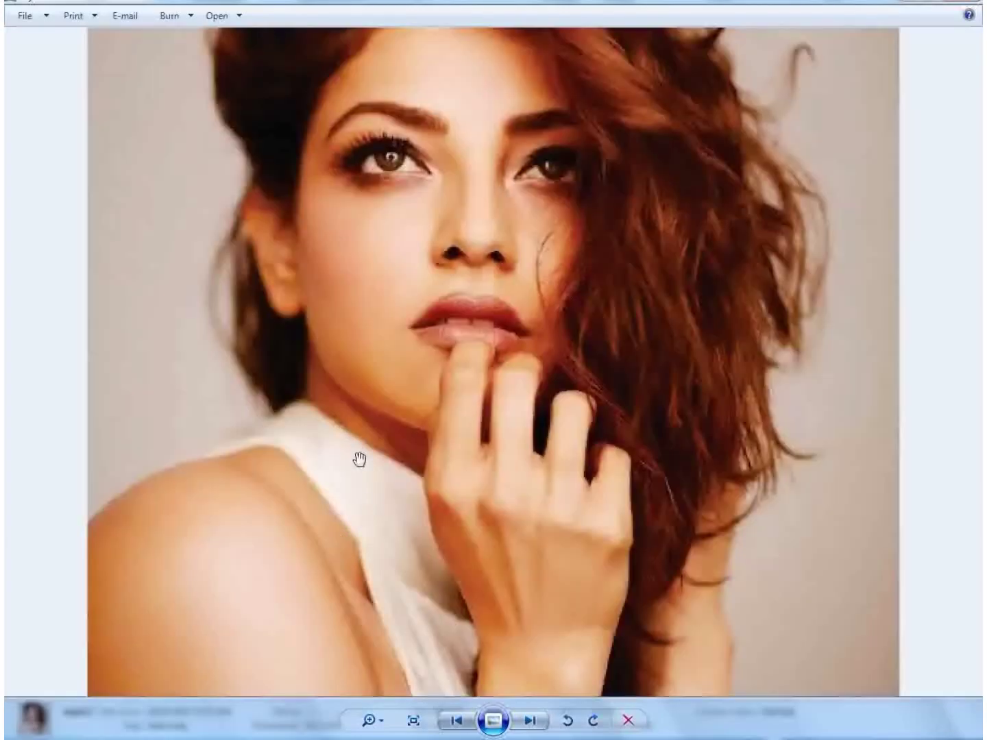
pyautogui.moveTo(202, 560); pyautogui.dragTo(357, 524)
pyautogui.scroll(1, 357, 525)
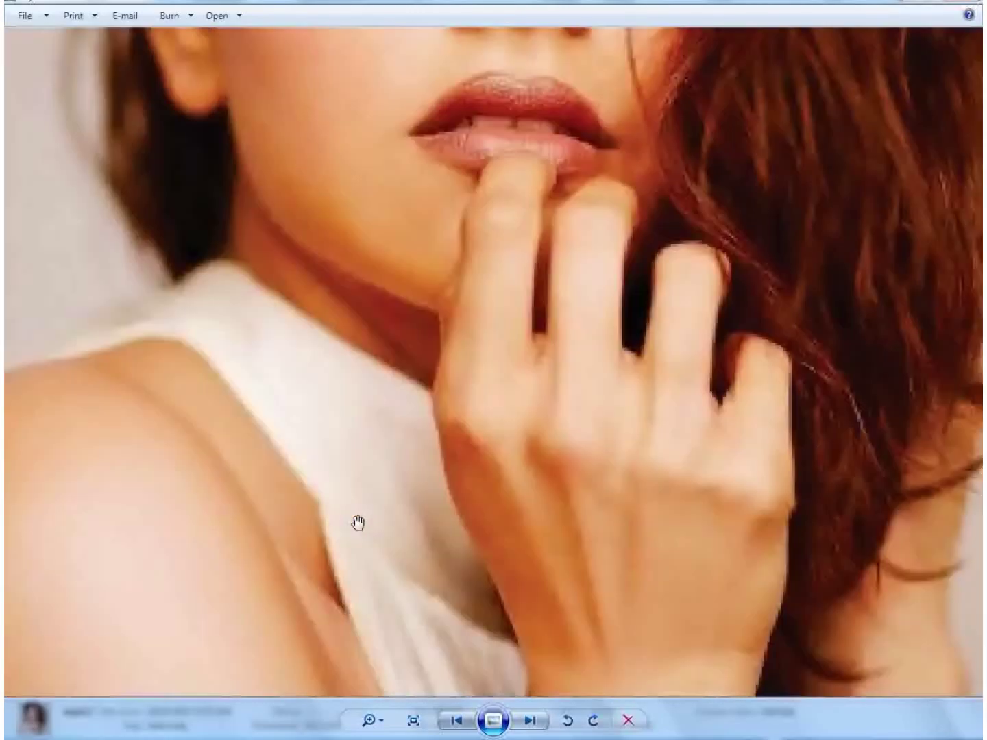
pyautogui.scroll(-4, 522, 553)
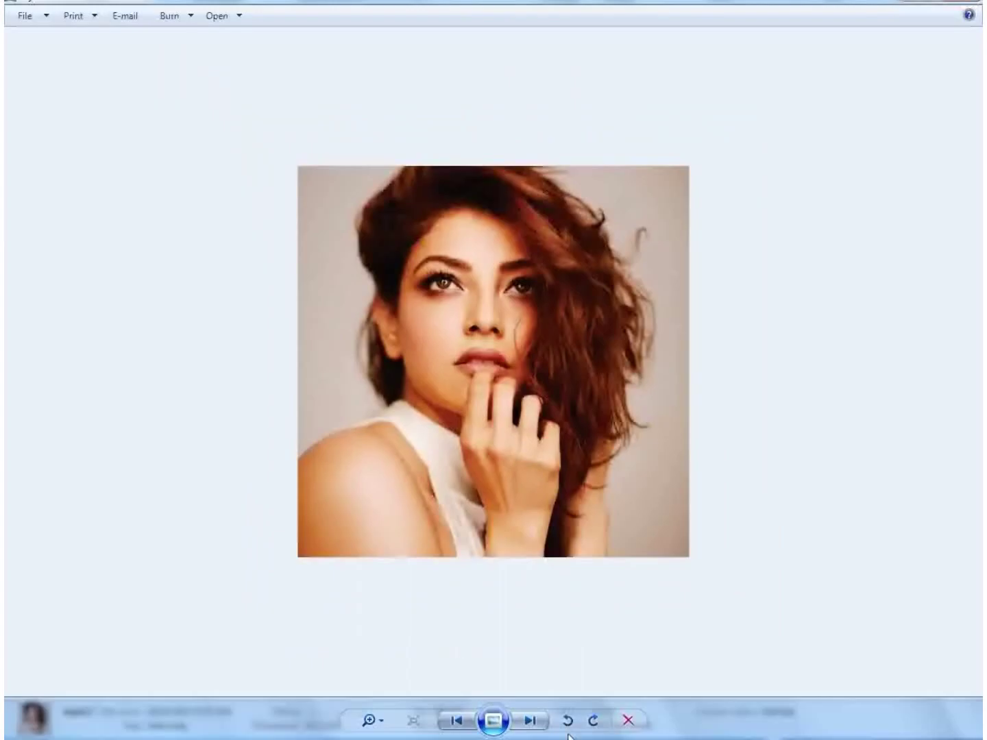
pyautogui.hotkey('alt', 'F4')
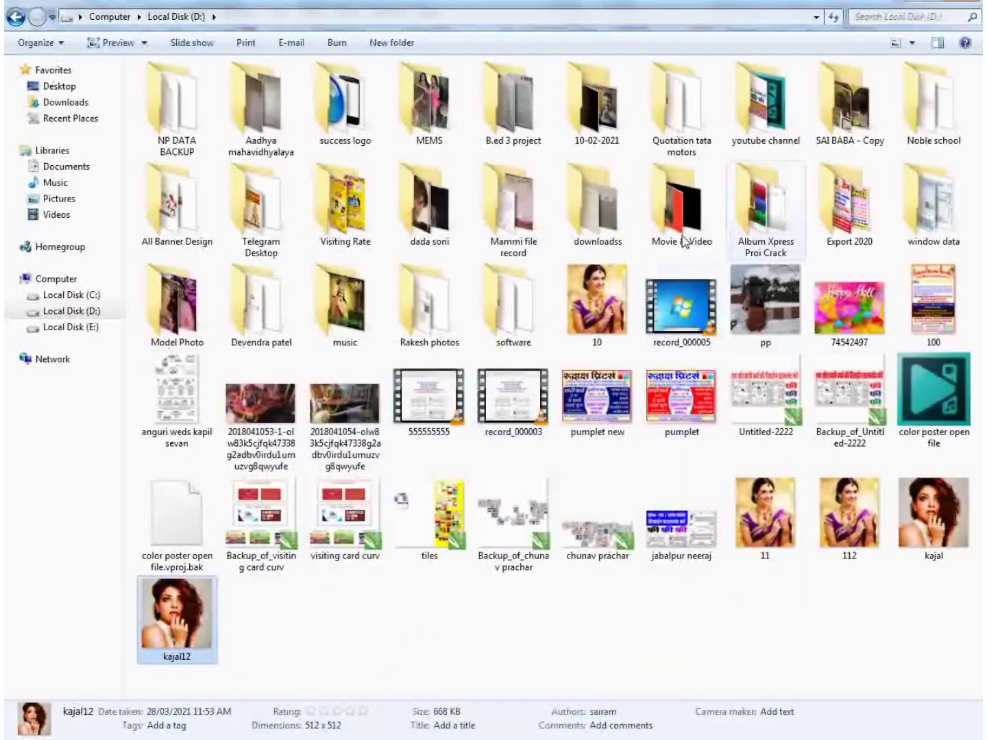
# Step: Open image kajal in the photo viewer, examine its sharpness at high magnification for comparison with kajal12, and close the viewer
pyautogui.doubleClick(933, 508)
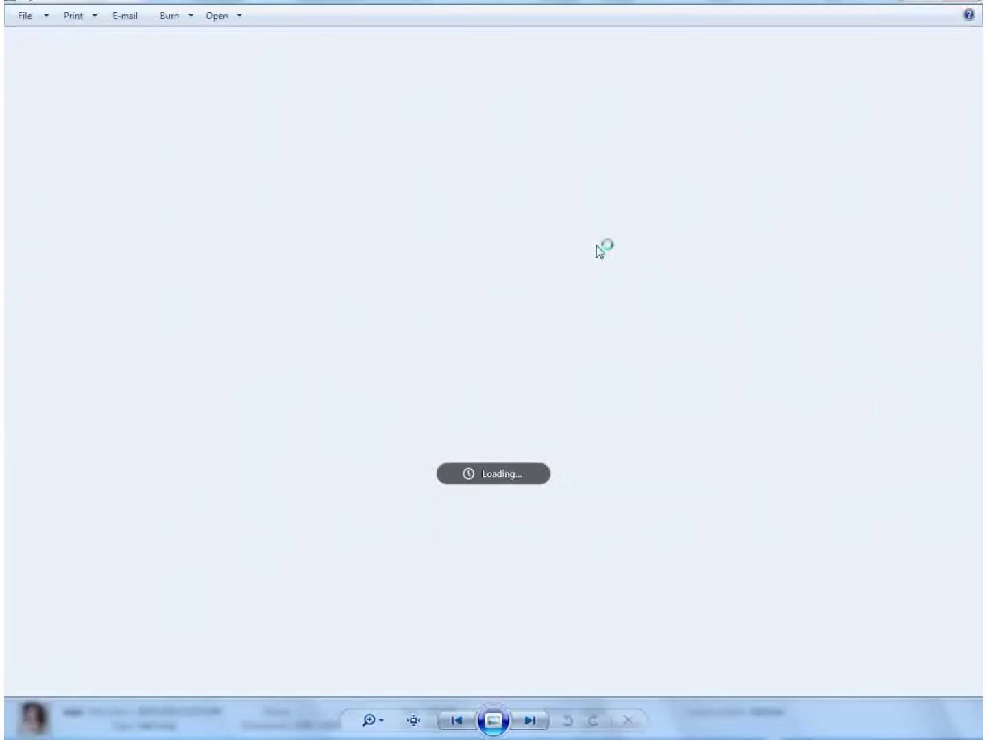
pyautogui.scroll(5, 305, 555)
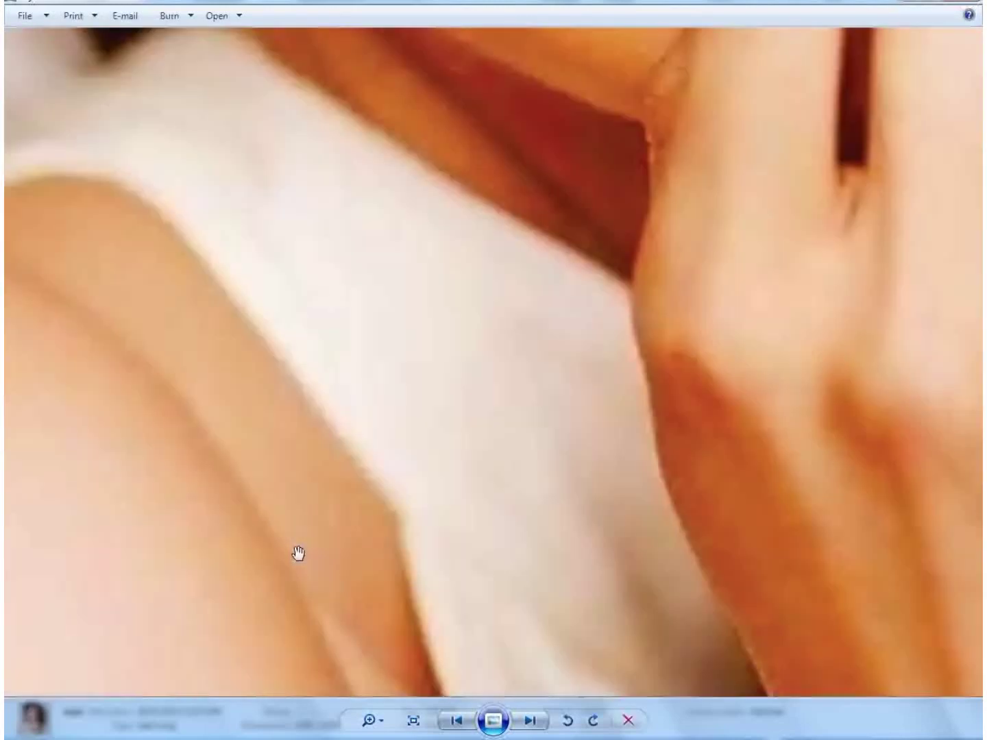
pyautogui.scroll(-2, 541, 247)
pyautogui.moveTo(540, 238); pyautogui.dragTo(463, 569)
pyautogui.scroll(-3, 453, 397)
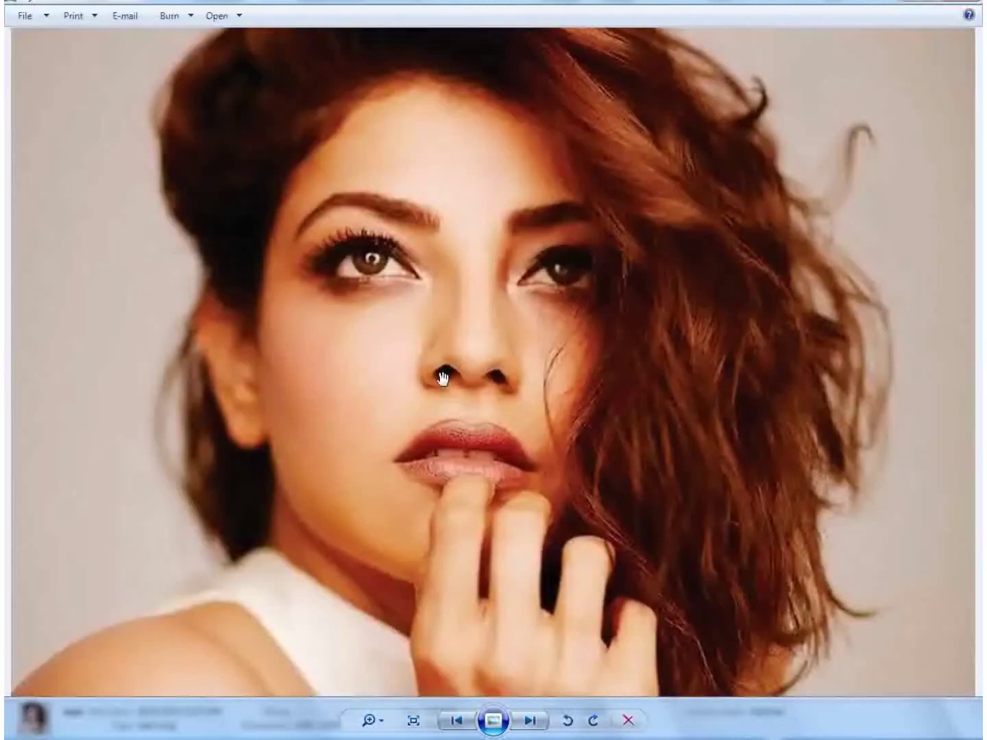
pyautogui.scroll(5, 610, 162)
pyautogui.scroll(2, 611, 161)
pyautogui.moveTo(611, 161); pyautogui.dragTo(750, 451)
pyautogui.scroll(-6, 493, 357)
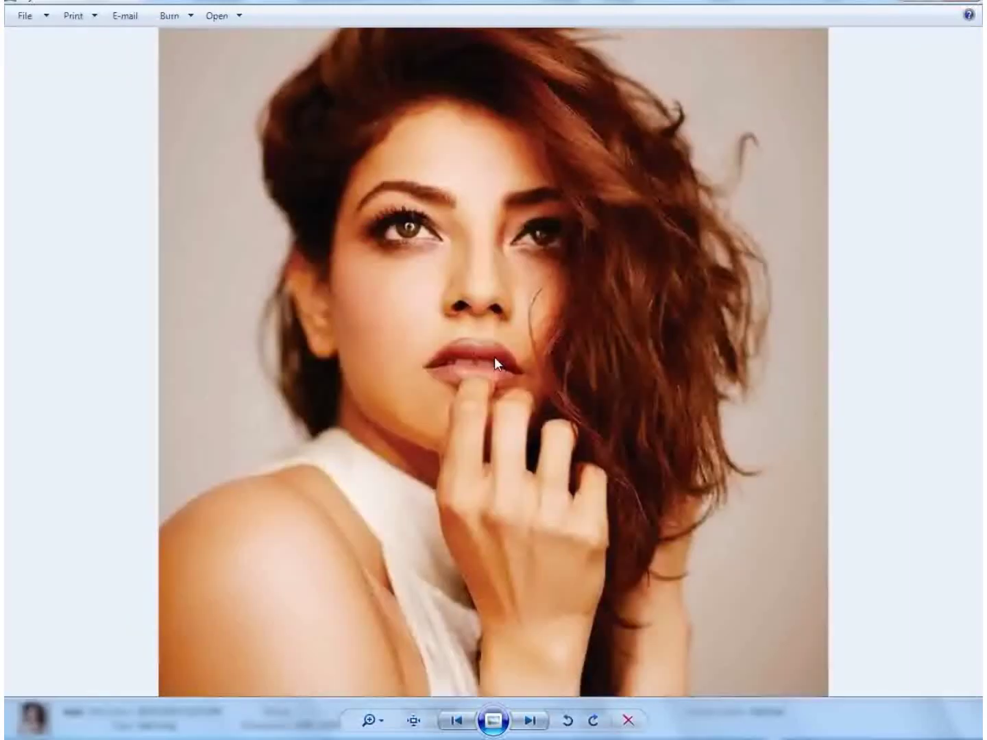
pyautogui.scroll(2, 490, 376)
pyautogui.scroll(2, 487, 385)
pyautogui.scroll(-5, 484, 411)
pyautogui.click(971, 2)
# Step: Return to CorelDRAW and centre the portrait photo on the page
pyautogui.click(777, 654)
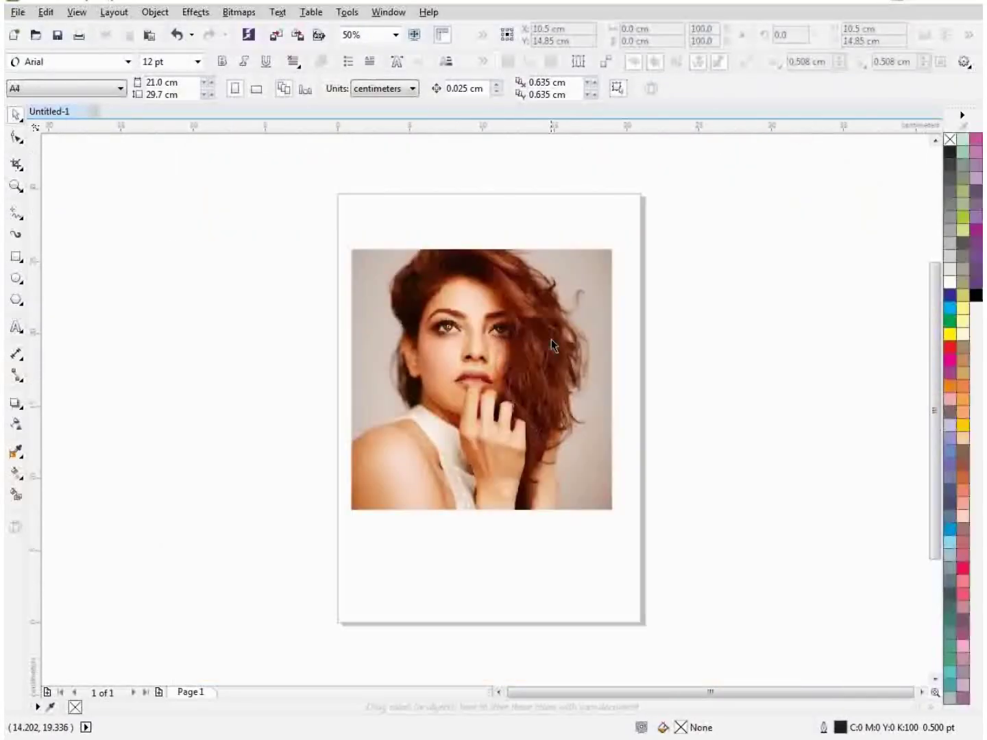
pyautogui.click(456, 325)
pyautogui.scroll(1, 454, 324)
pyautogui.scroll(-1, 454, 326)
pyautogui.scroll(1, 515, 410)
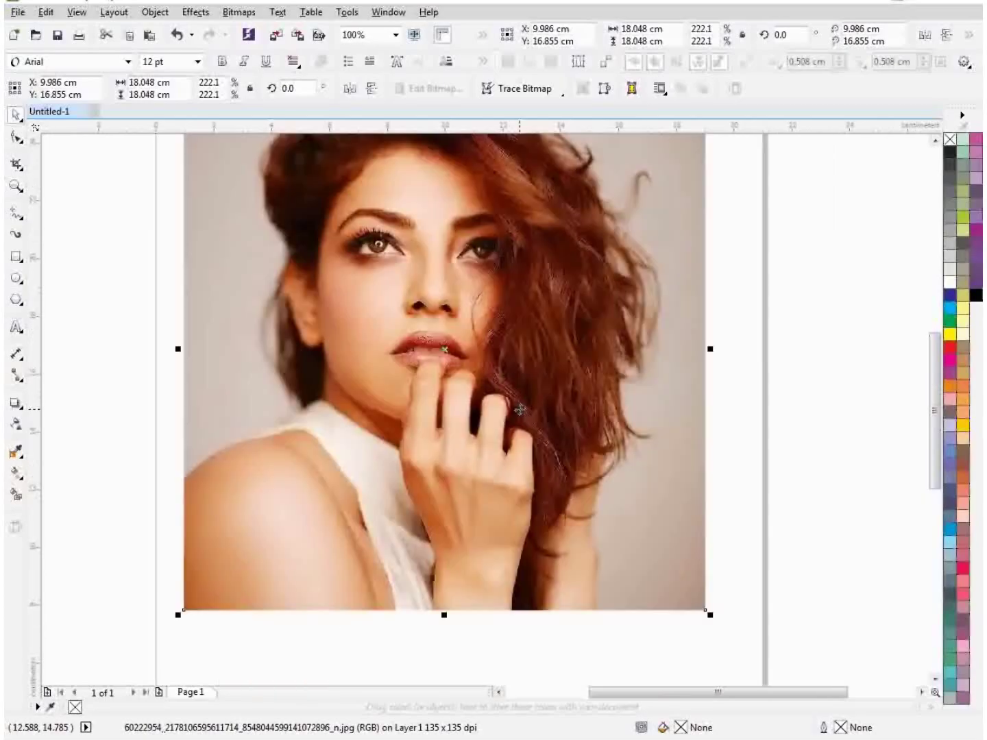
pyautogui.scroll(-1, 515, 410)
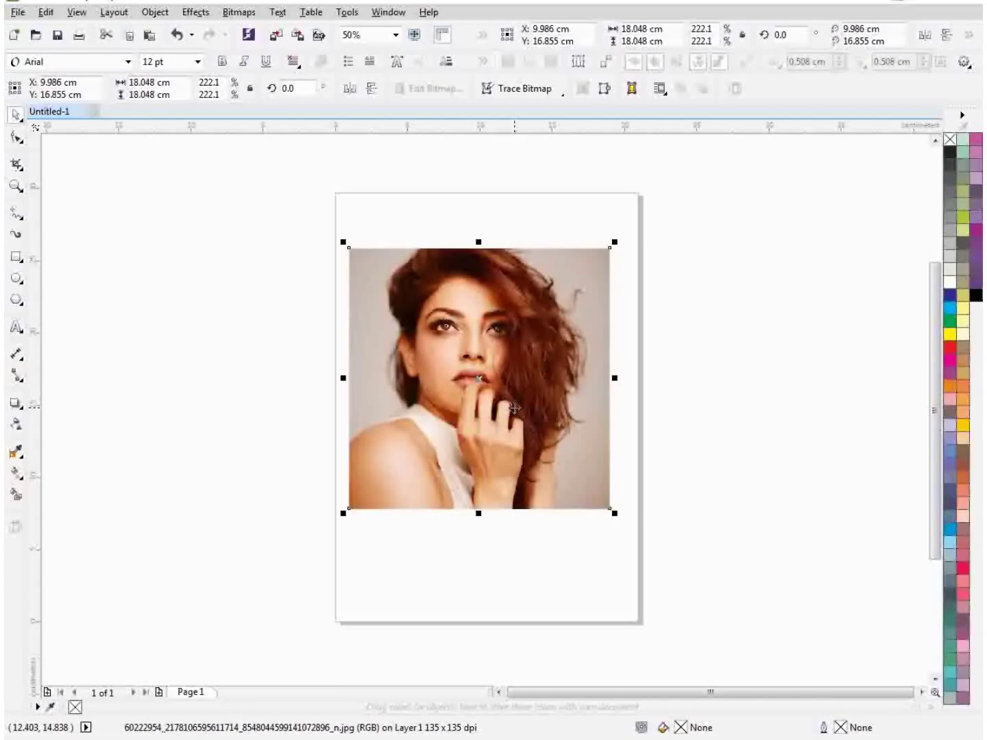
pyautogui.click(740, 305)
pyautogui.click(557, 295)
pyautogui.press('p')
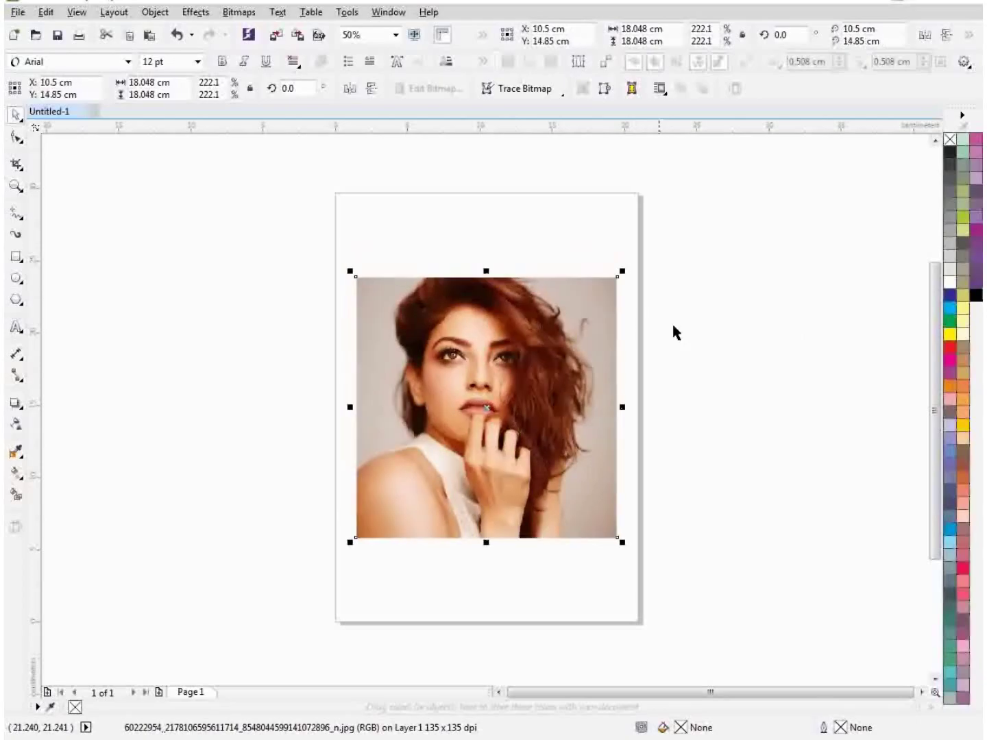
pyautogui.click(707, 352)
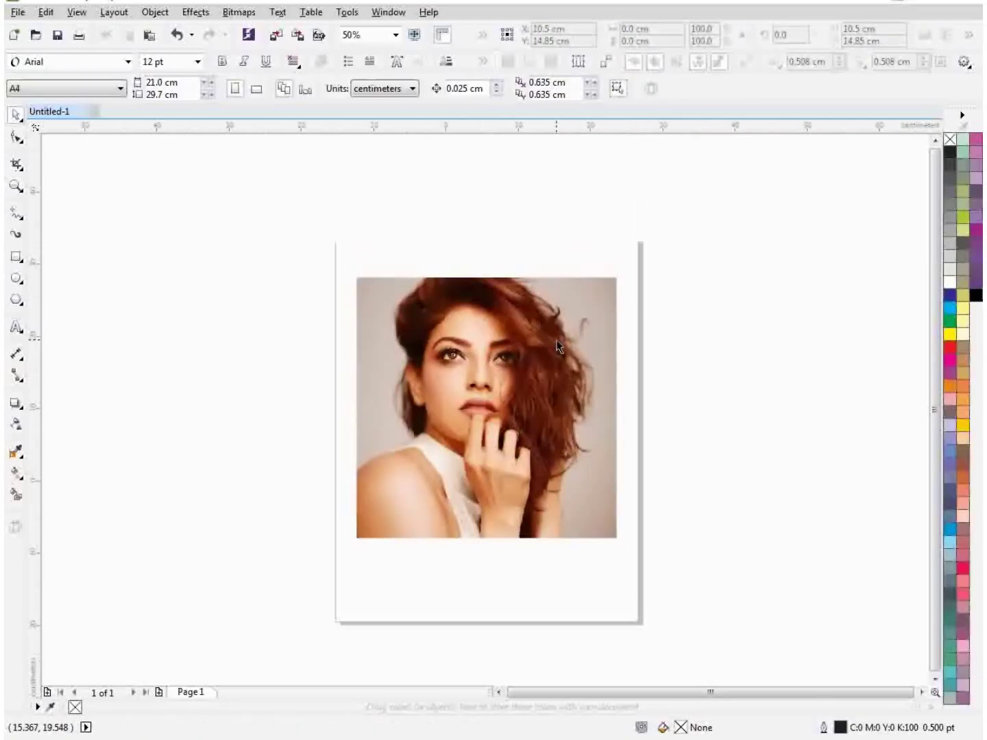
pyautogui.scroll(-1, 558, 341)
pyautogui.scroll(1, 606, 280)
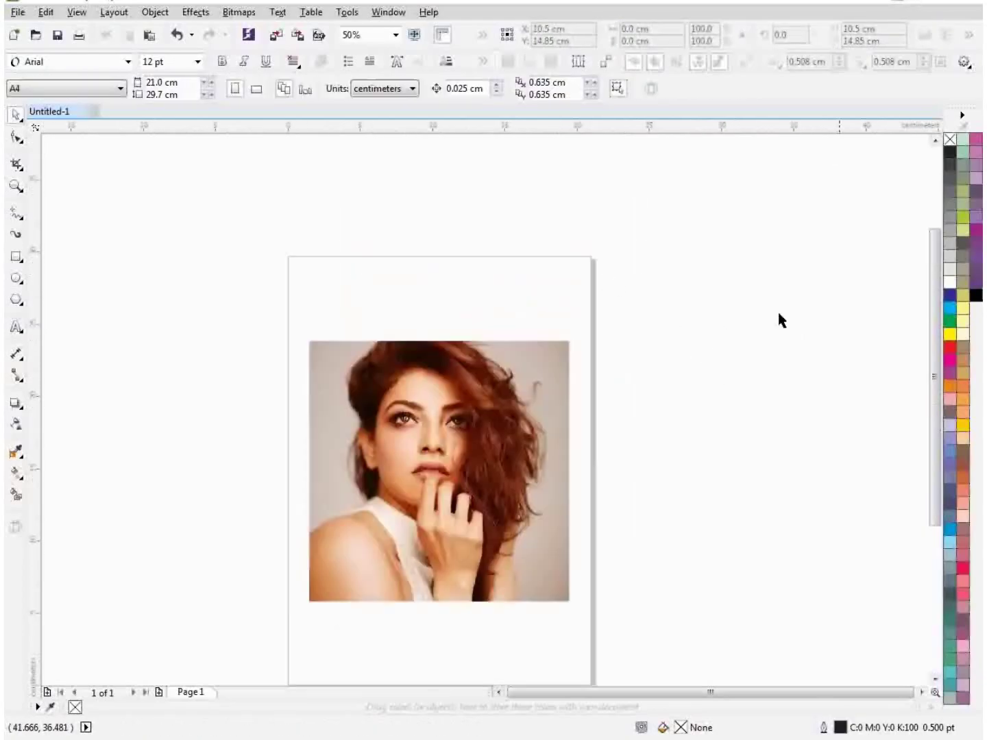
pyautogui.scroll(-1, 558, 243)
pyautogui.scroll(1, 543, 323)
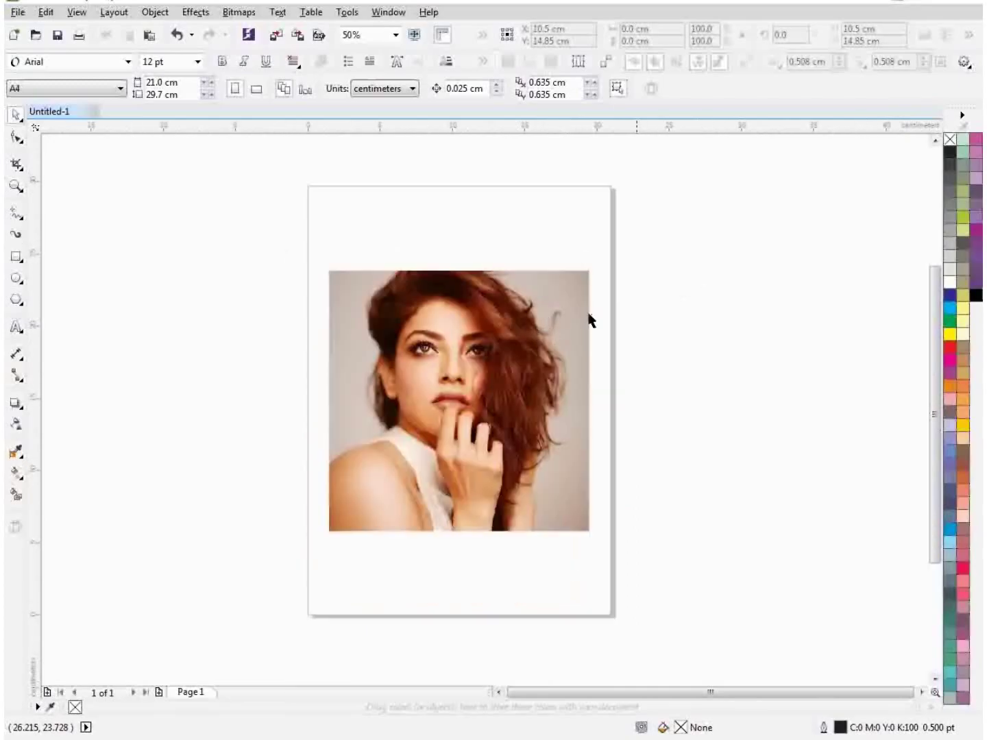
pyautogui.click(548, 317)
pyautogui.click(763, 275)
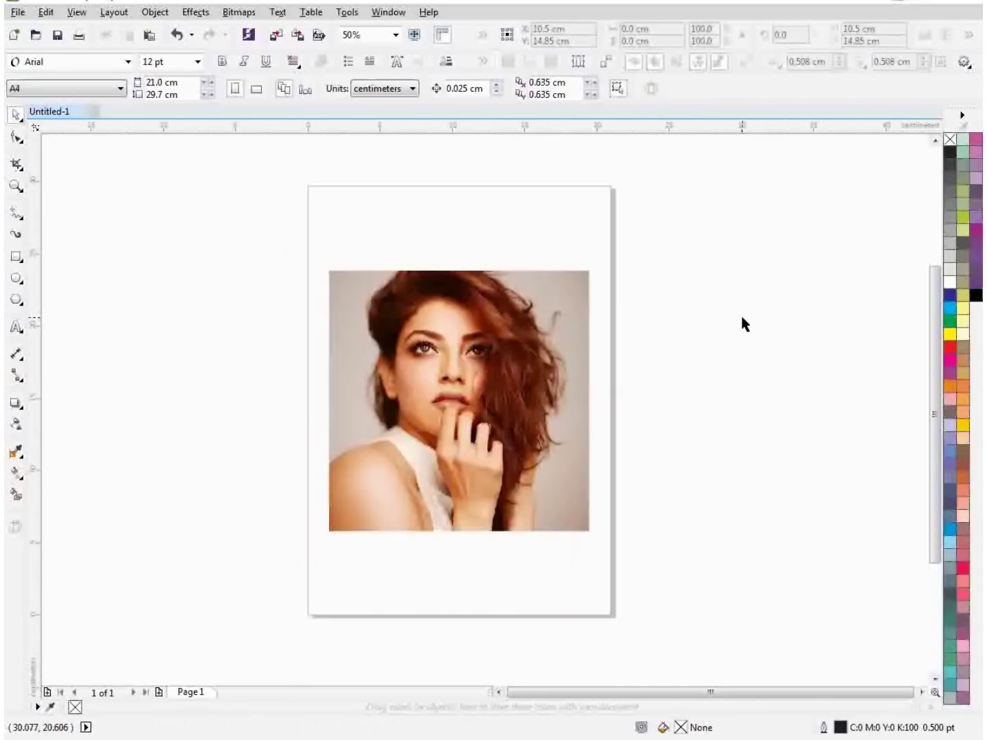